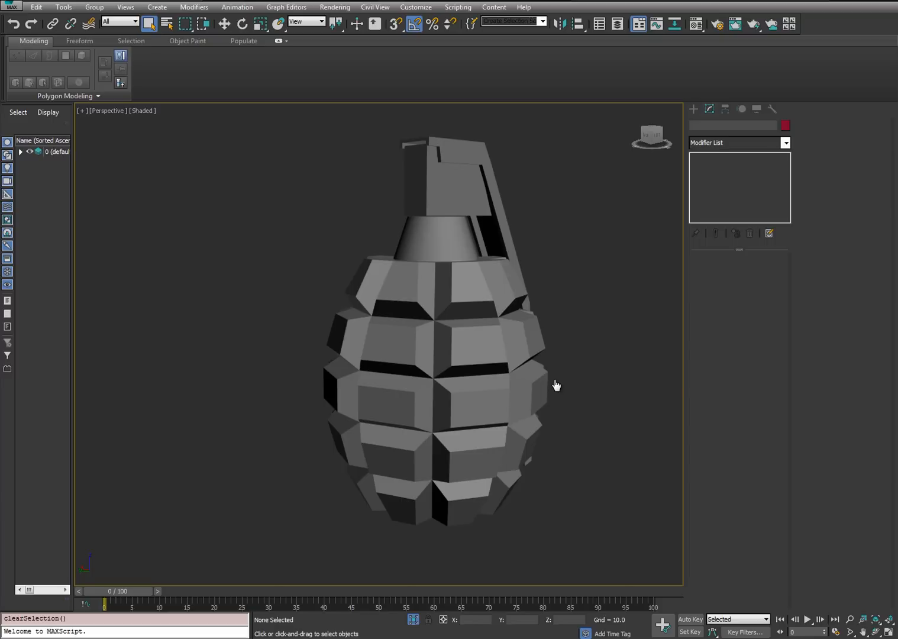
Add an Unwrap UVW modifier to the grenade and examine its UV layout in the UV editor with the checker background hidden
alt+middle_drag(561, 388, 541, 353)
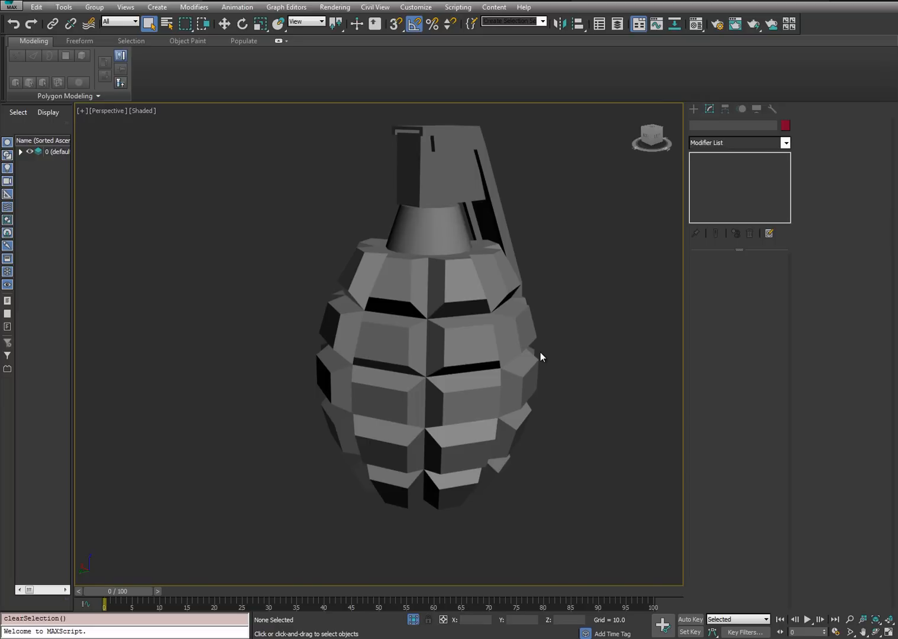
drag(296, 317, 345, 380)
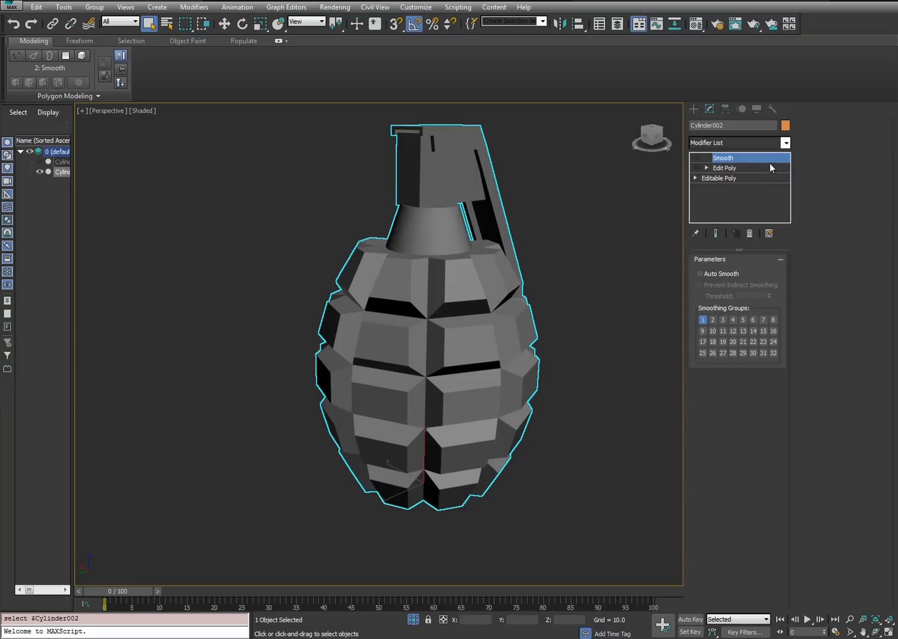
click(787, 144)
drag(786, 172, 804, 515)
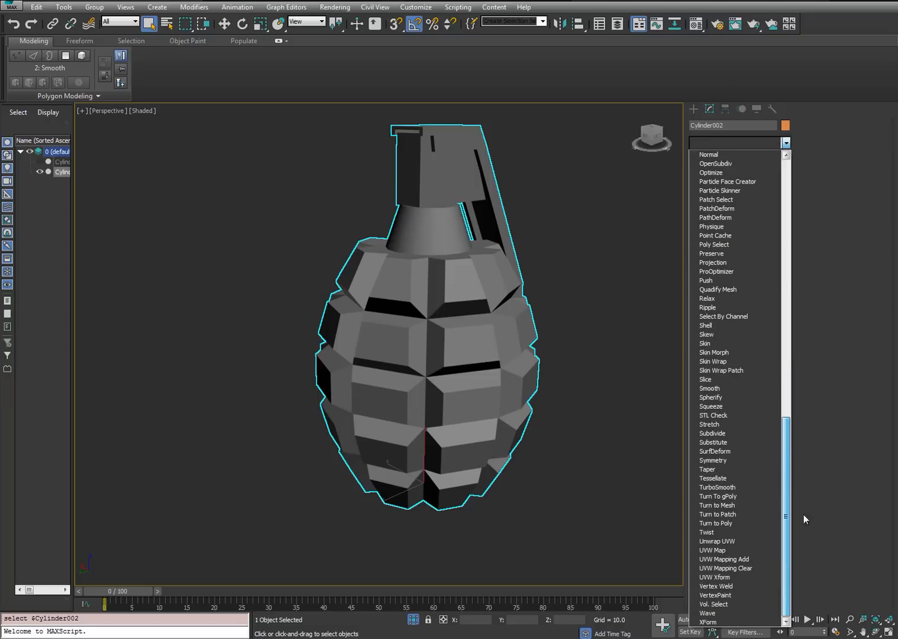
click(721, 542)
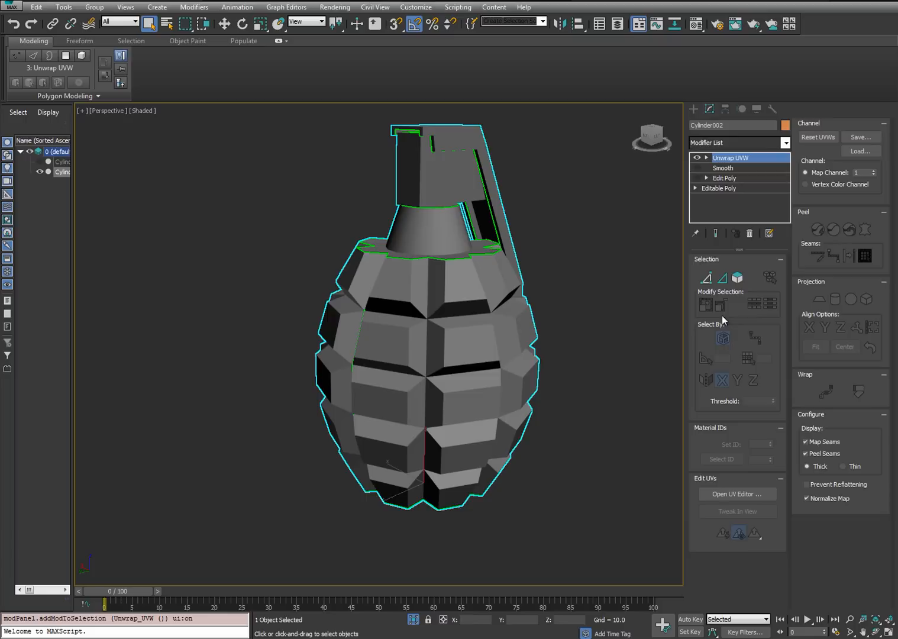
click(731, 492)
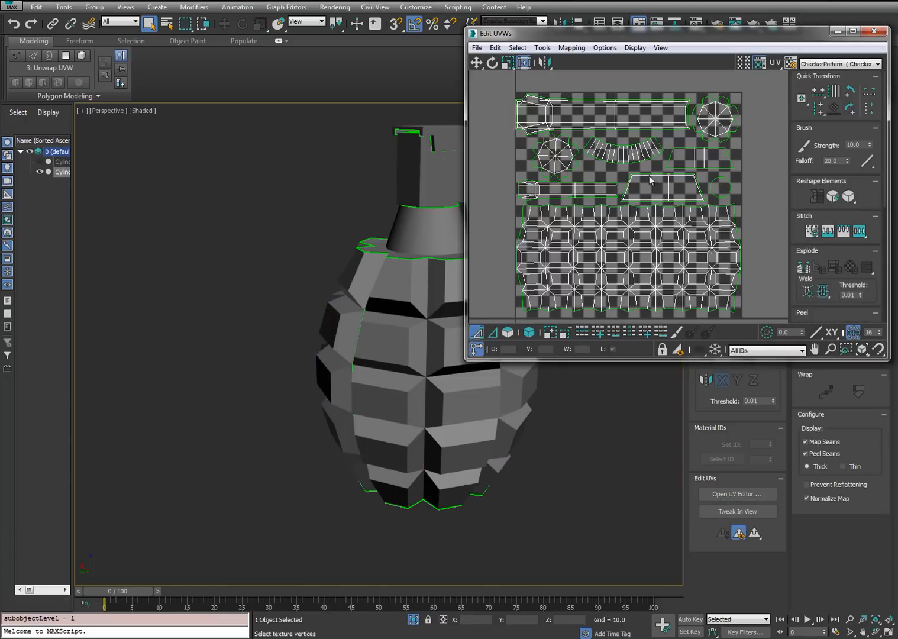
click(760, 62)
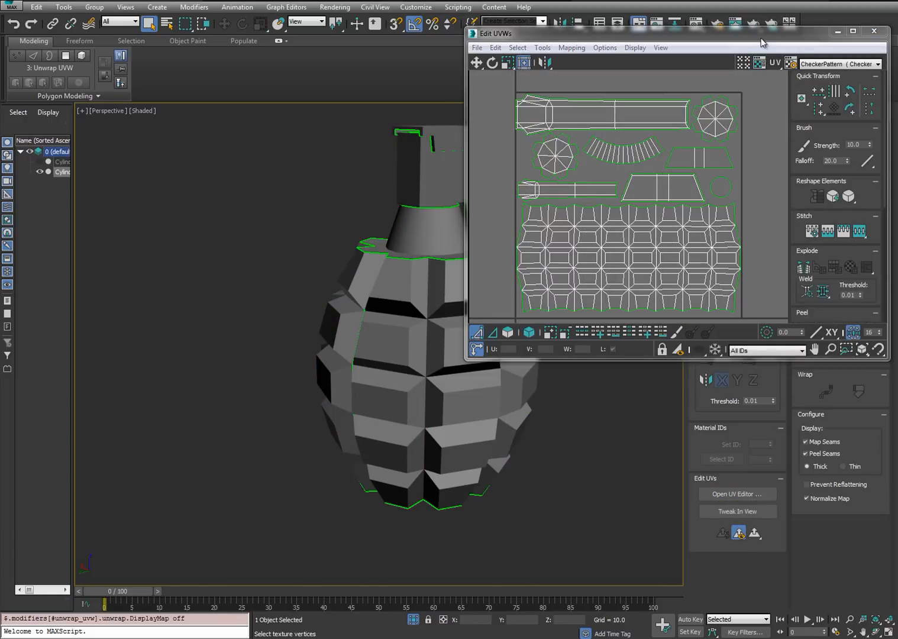
drag(761, 36, 717, 74)
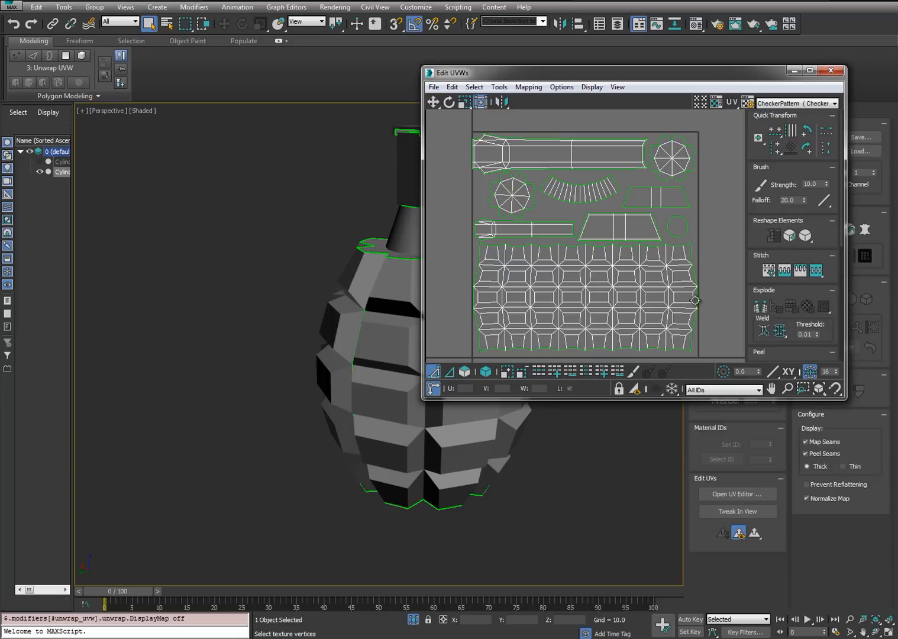
Close the UV editor and delete the Unwrap UVW modifier from the grenade
click(833, 71)
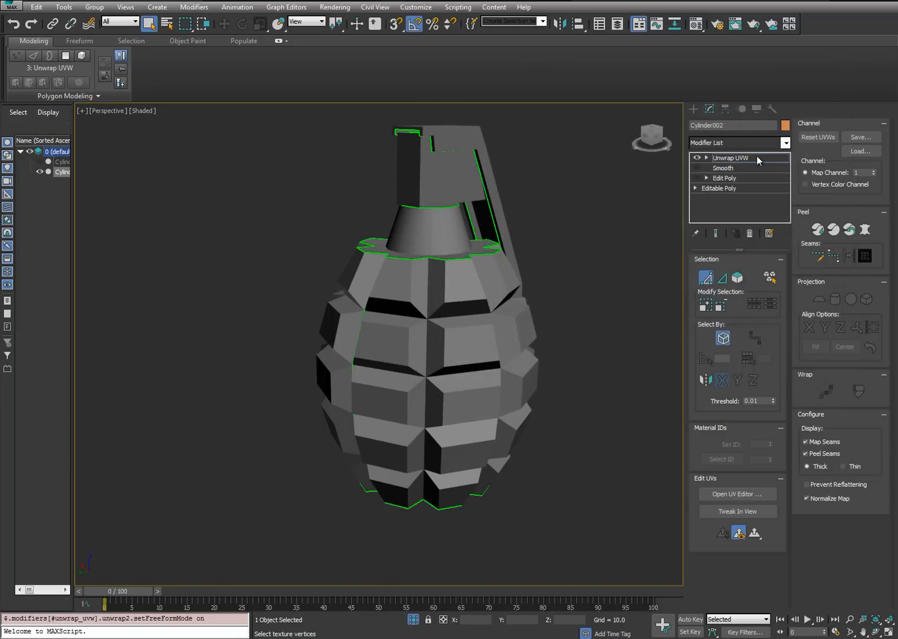
right_click(757, 157)
click(790, 175)
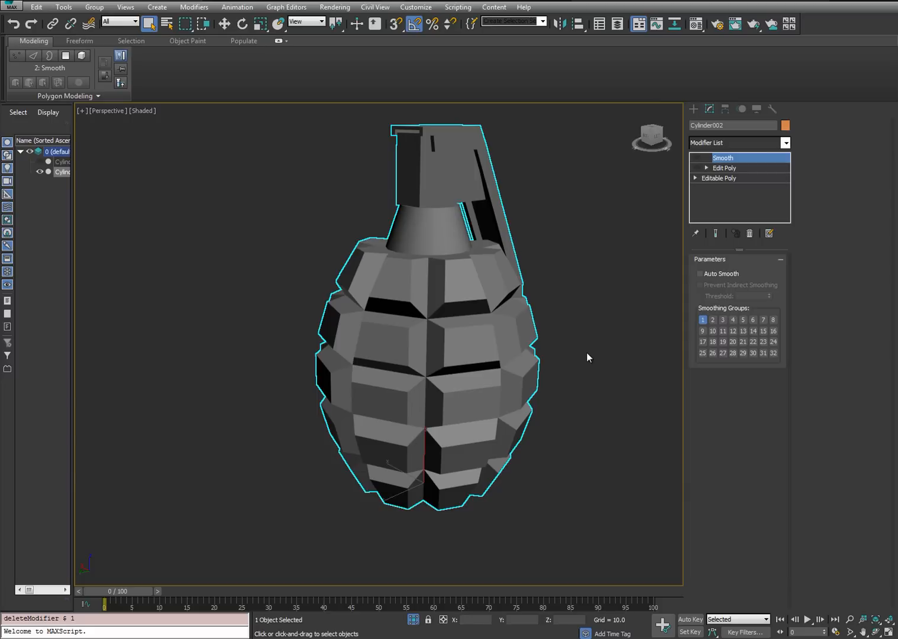
Preview the grenade's shading with the Smooth modifier enabled, and disable the modifier again
middle_drag(587, 357, 549, 444)
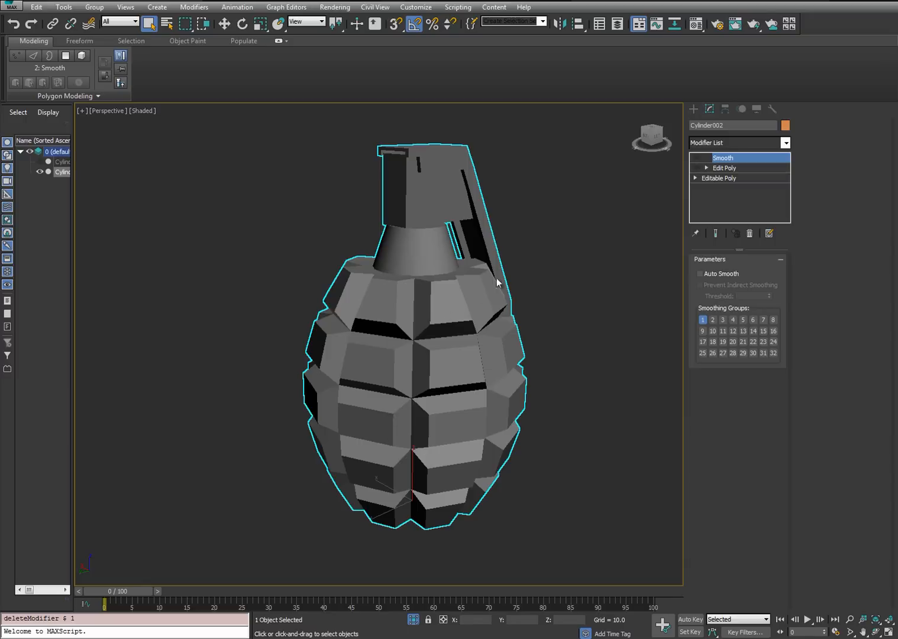
click(696, 158)
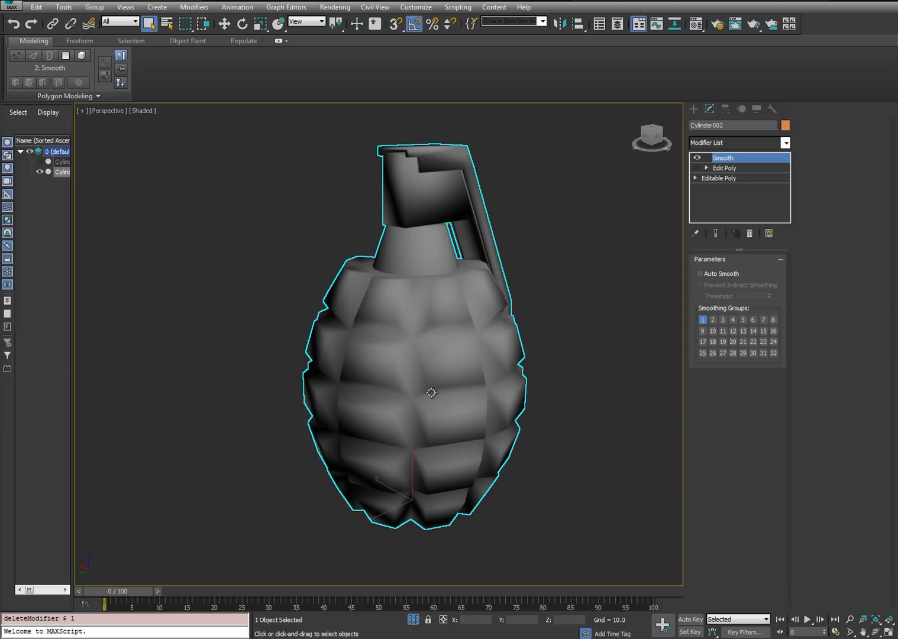
alt+middle_drag(568, 419, 501, 391)
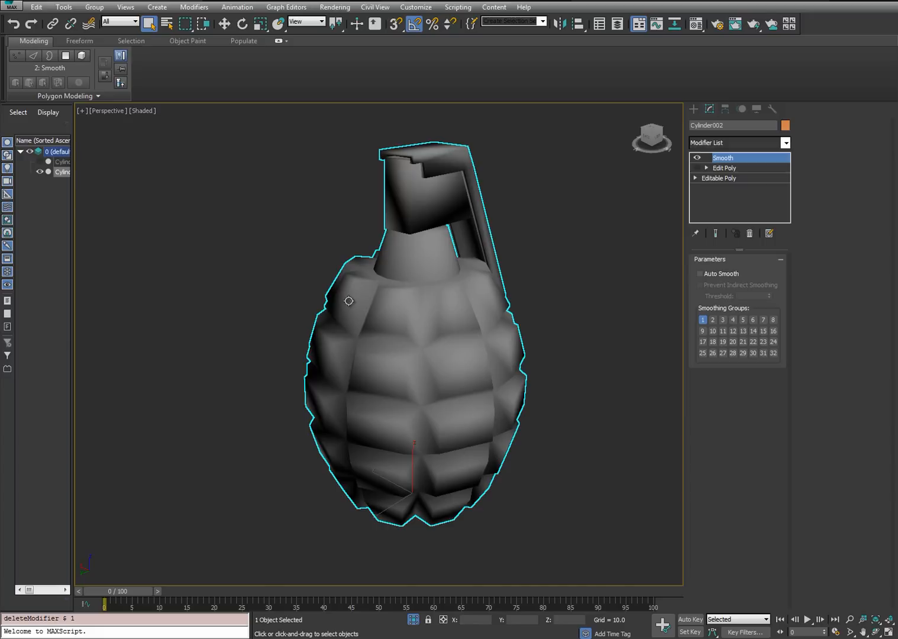
click(697, 157)
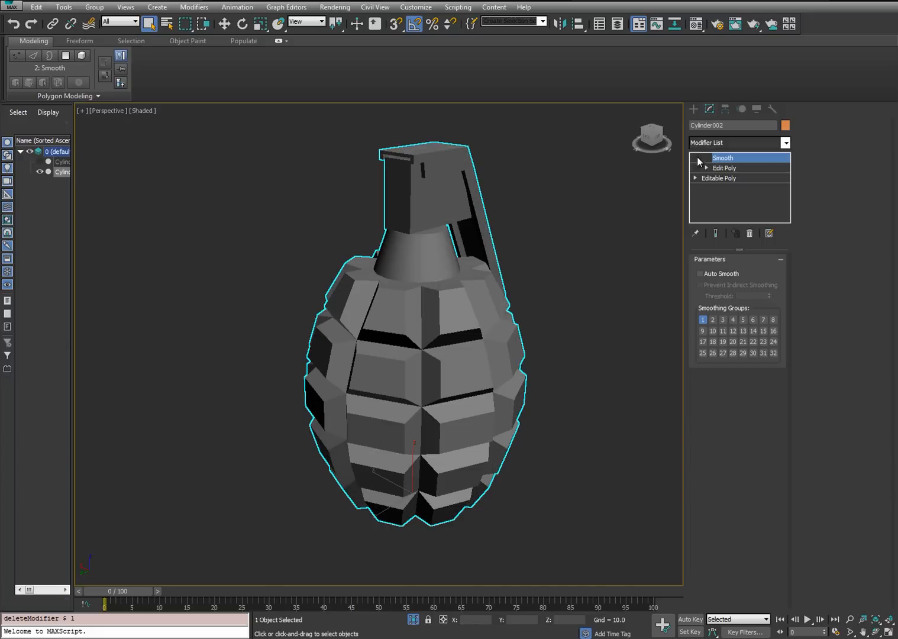
Enable the grenade's Edit Poly modifier to pull the lever and the head block apart from the body
alt+middle_drag(521, 331, 477, 346)
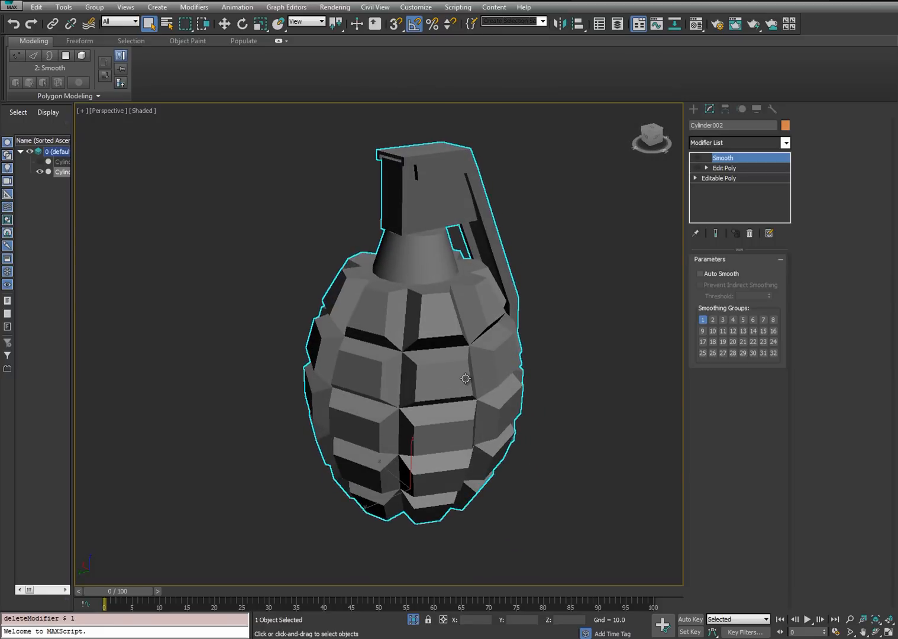
middle_drag(535, 287, 543, 337)
click(698, 168)
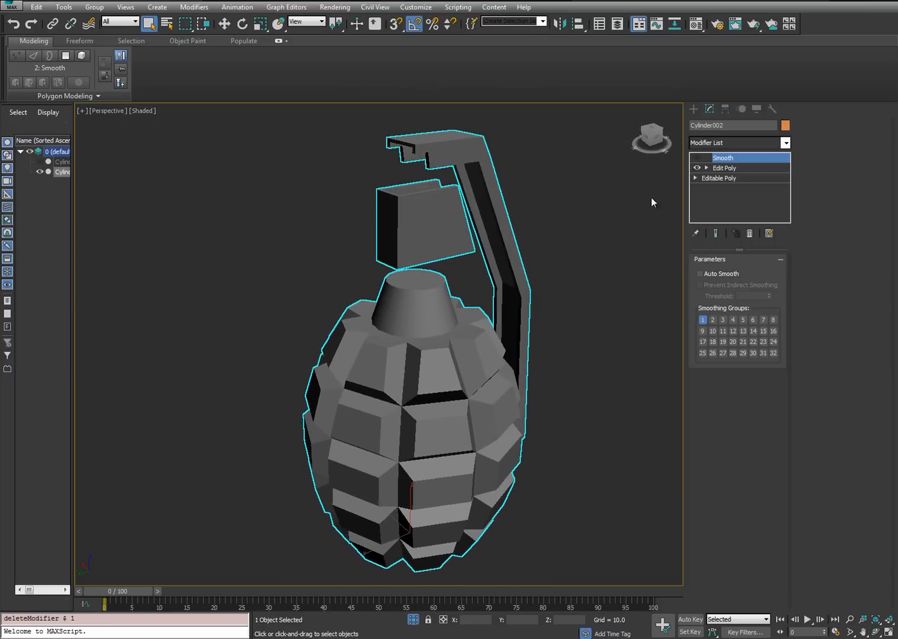
alt+middle_drag(586, 278, 629, 358)
Examine the junction between the neck and the grenade body up close with edged faces displayed
scroll(569, 376, up, 5)
alt+middle_drag(523, 298, 509, 261)
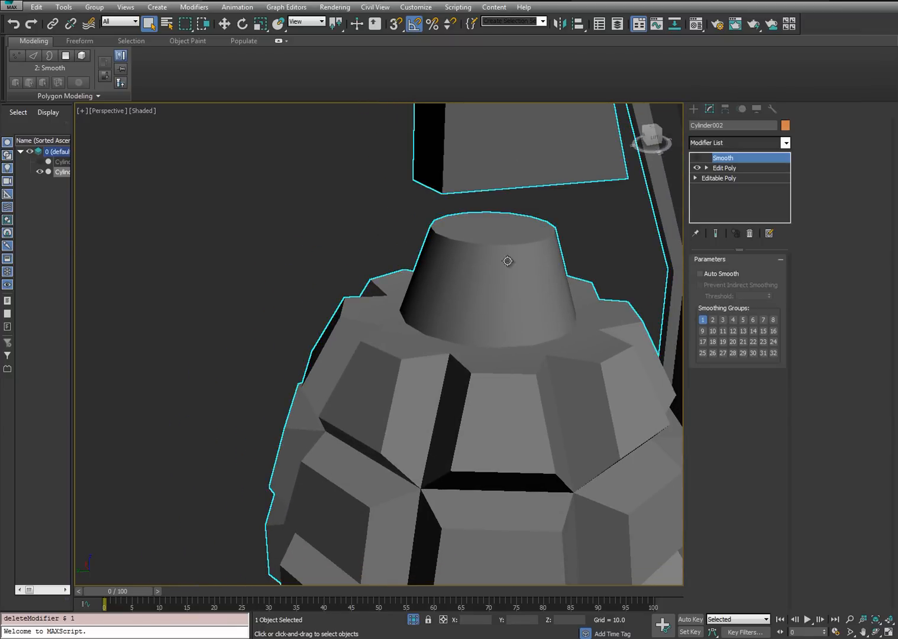
alt+middle_drag(591, 275, 489, 295)
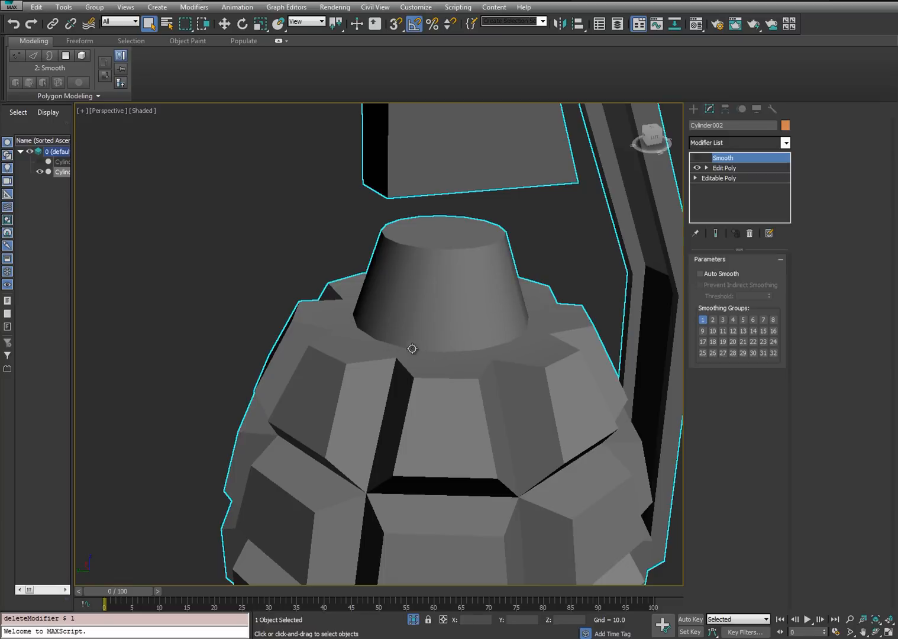
mouse_move(518, 409)
middle_down()
mouse_move(510, 408)
mouse_move(572, 411)
middle_up()
key(F4)
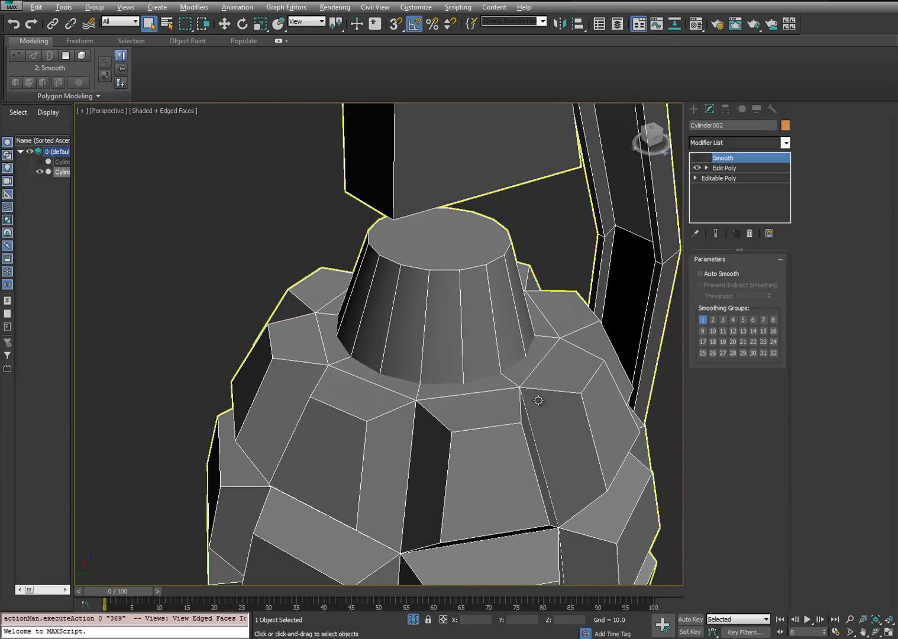
alt+middle_drag(517, 403, 502, 391)
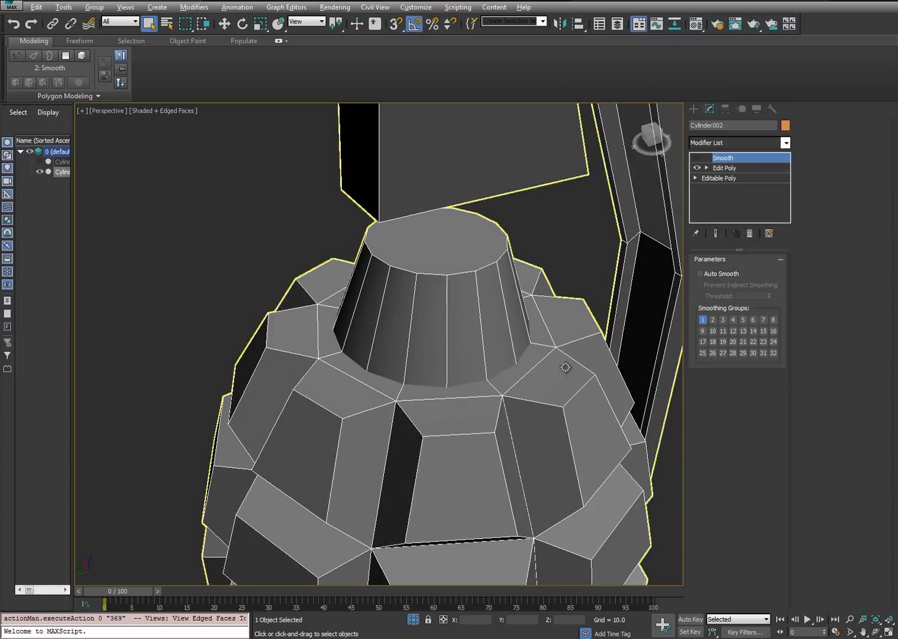
alt+middle_drag(568, 368, 507, 380)
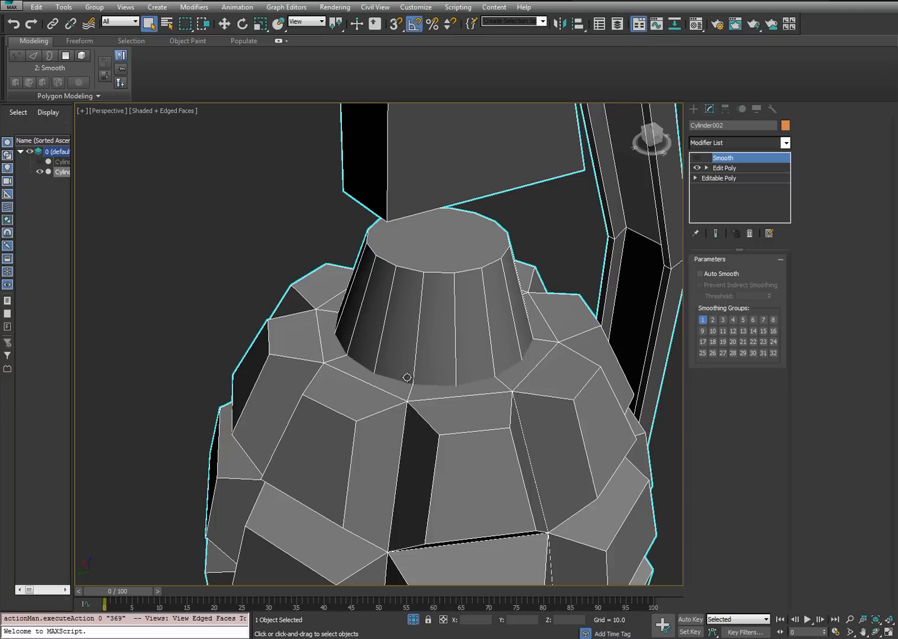
scroll(557, 369, down, 4)
middle_drag(548, 384, 536, 254)
scroll(552, 317, down, 2)
alt+middle_drag(550, 292, 555, 315)
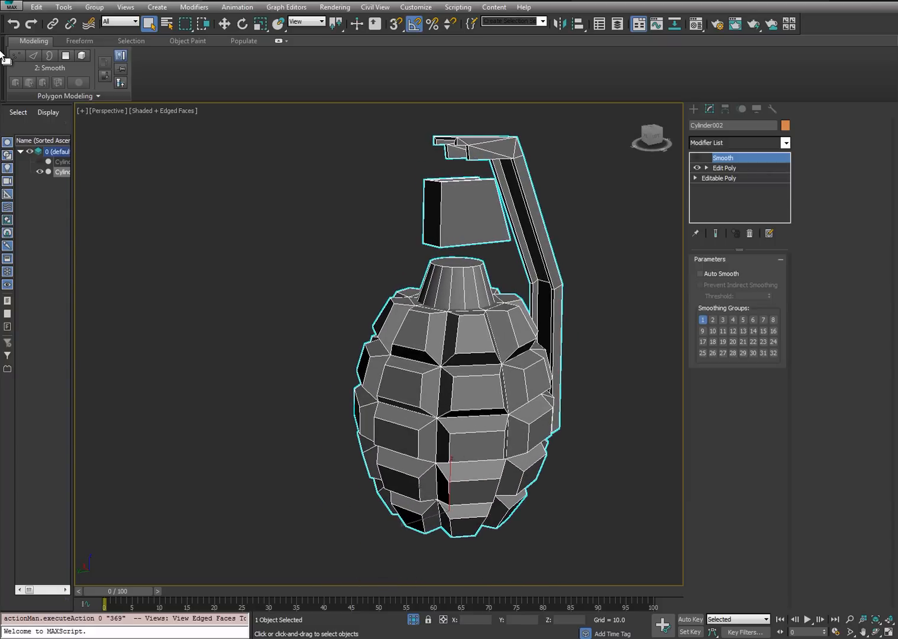
Export the selected exploded grenade as grenade_bake_hardCrease.FBX, replacing the existing file and keeping the current FBX options
click(17, 6)
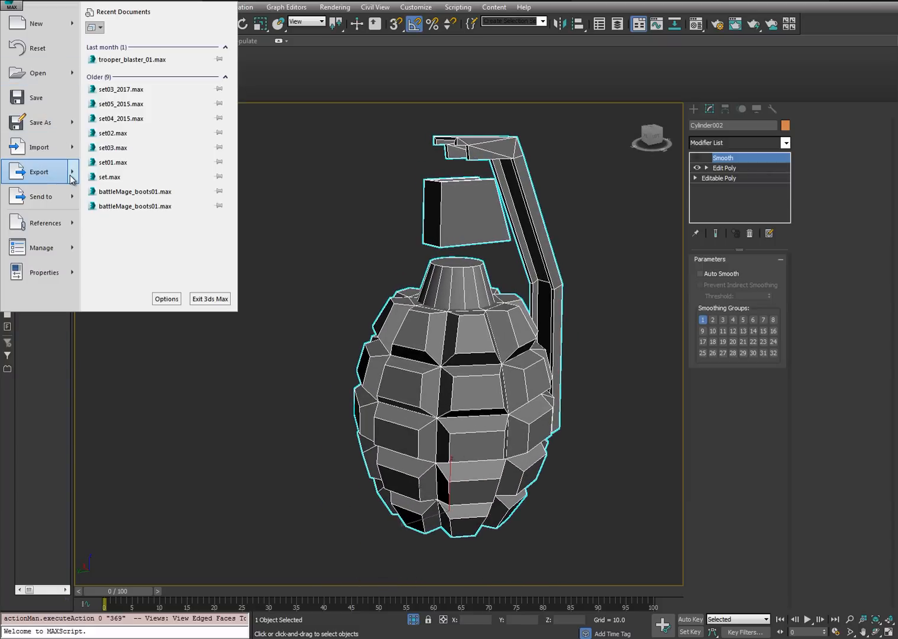
mouse_move(62, 172)
click(165, 80)
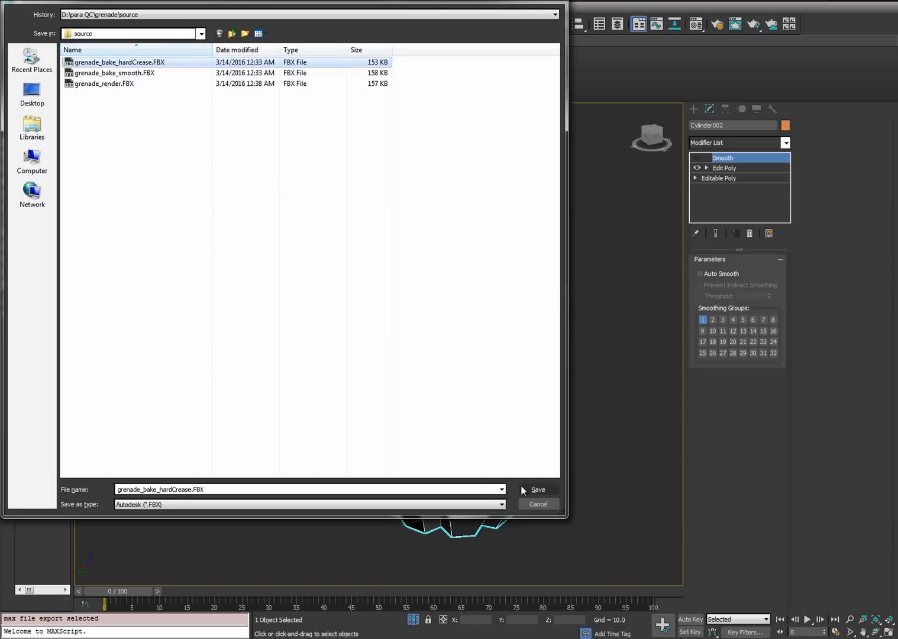
click(532, 491)
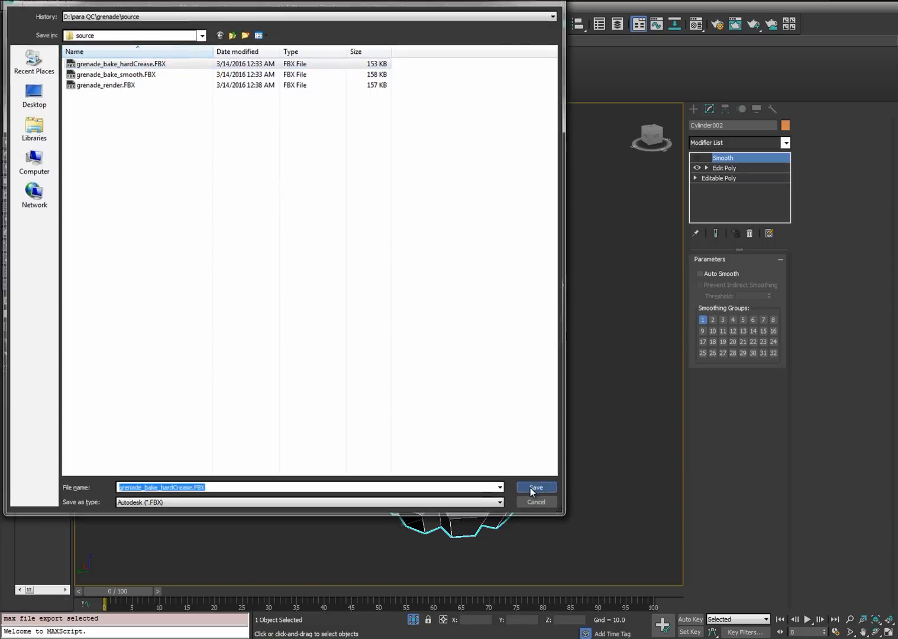
click(501, 365)
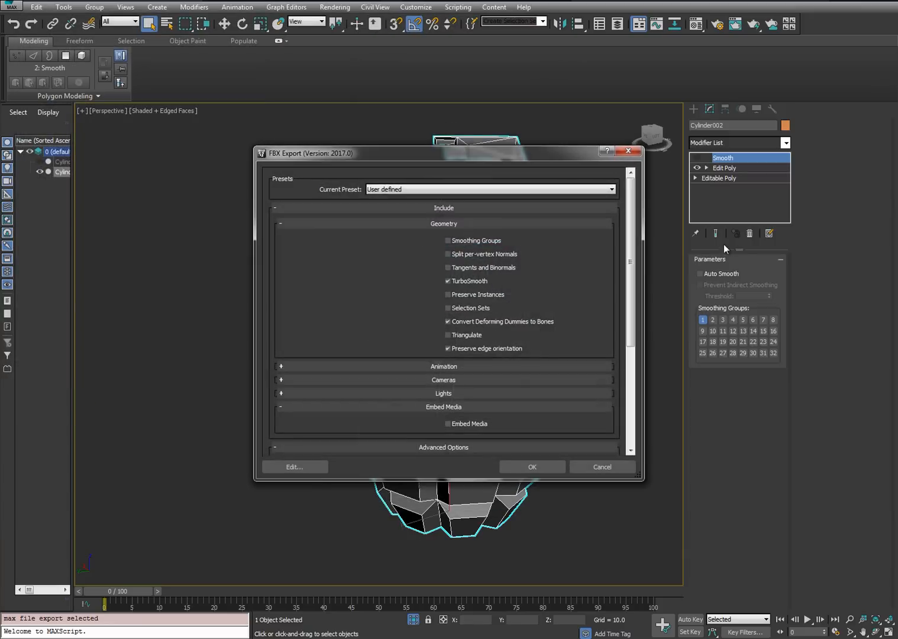
click(516, 467)
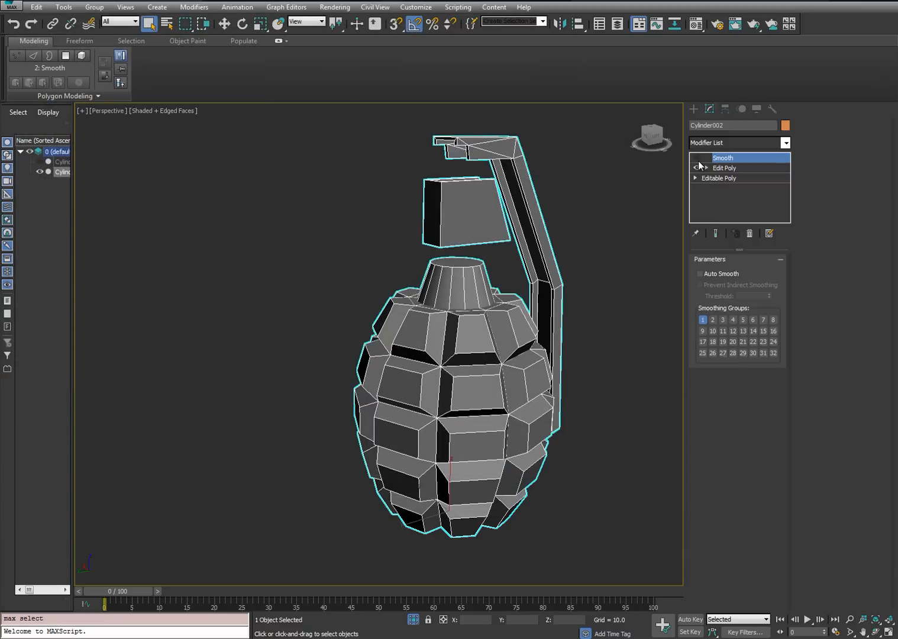
Enable the Smooth modifier on the exploded grenade and turn off the edged faces display
click(696, 159)
click(609, 396)
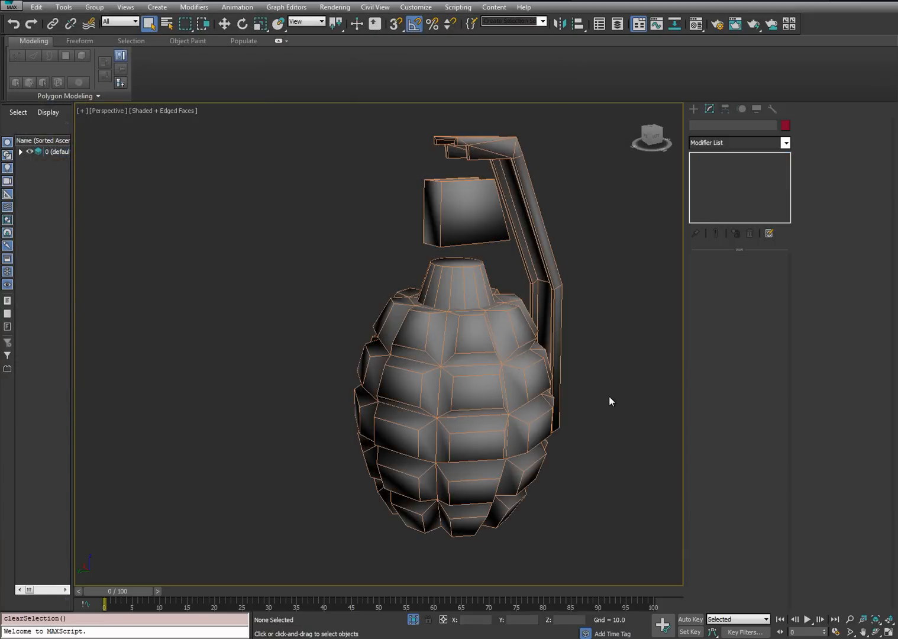
key(F4)
alt+middle_drag(601, 377, 587, 368)
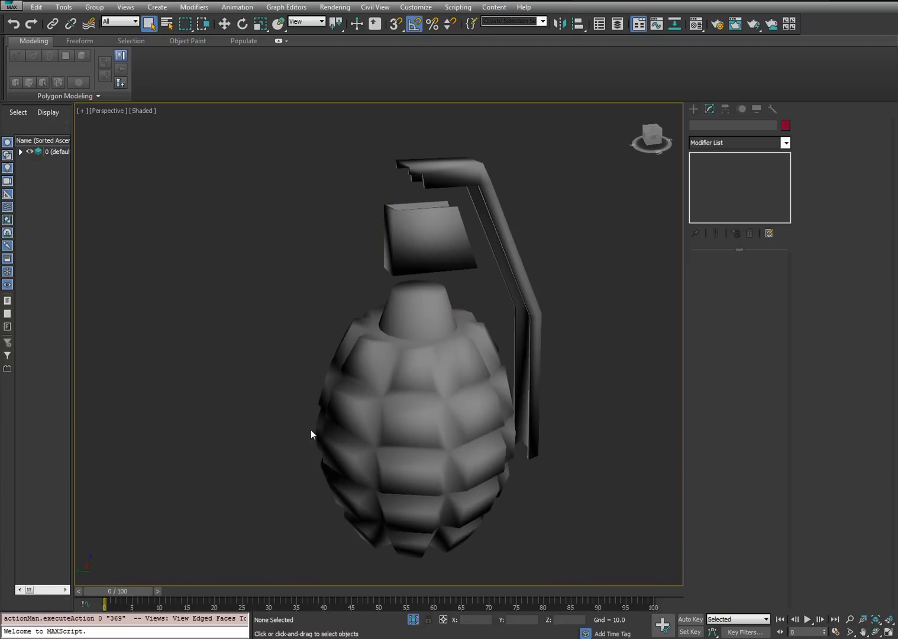
Export the selected smoothed grenade as grenade_bake_smooth.FBX, replacing the existing file and keeping the current FBX options
click(416, 386)
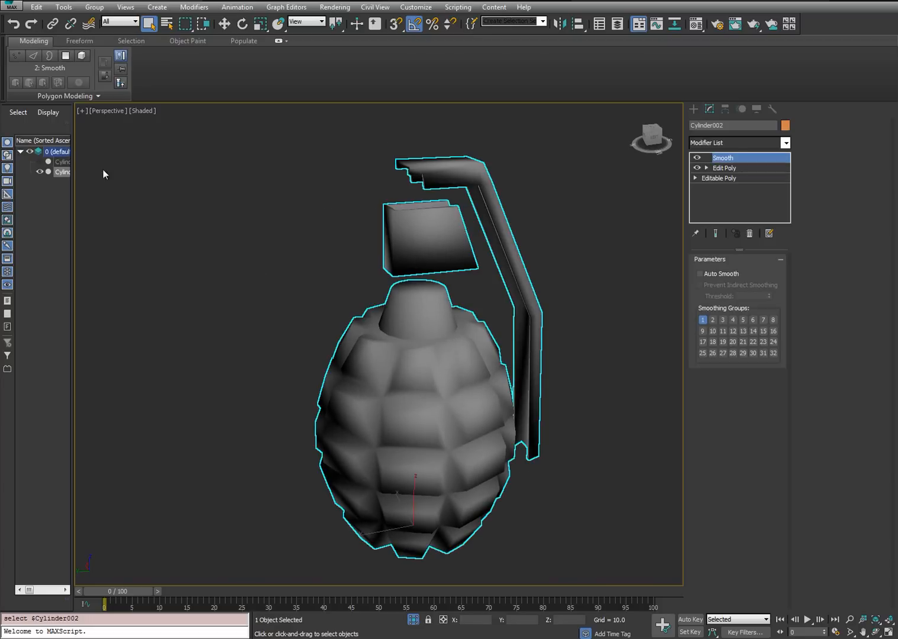
click(13, 6)
mouse_move(75, 171)
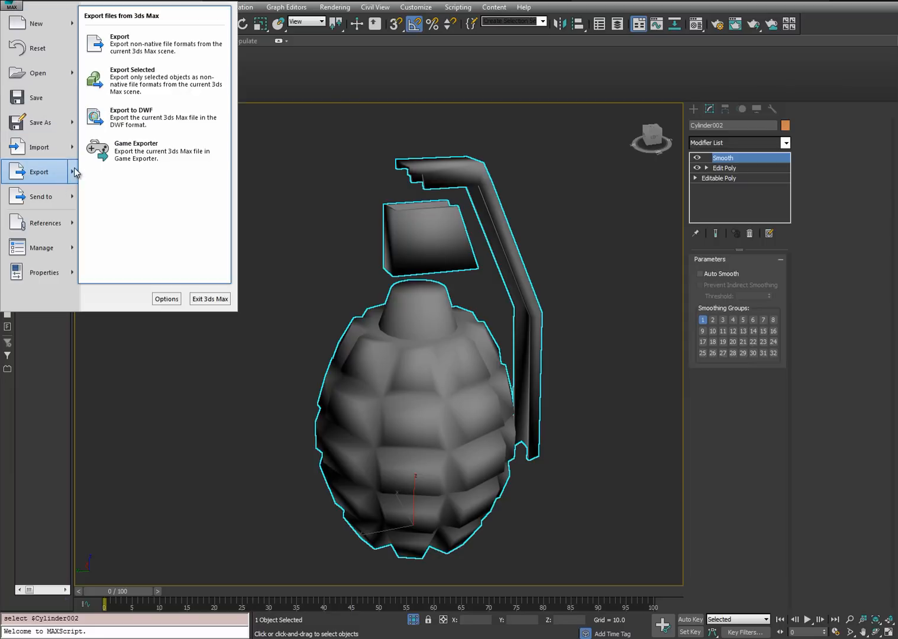
click(130, 81)
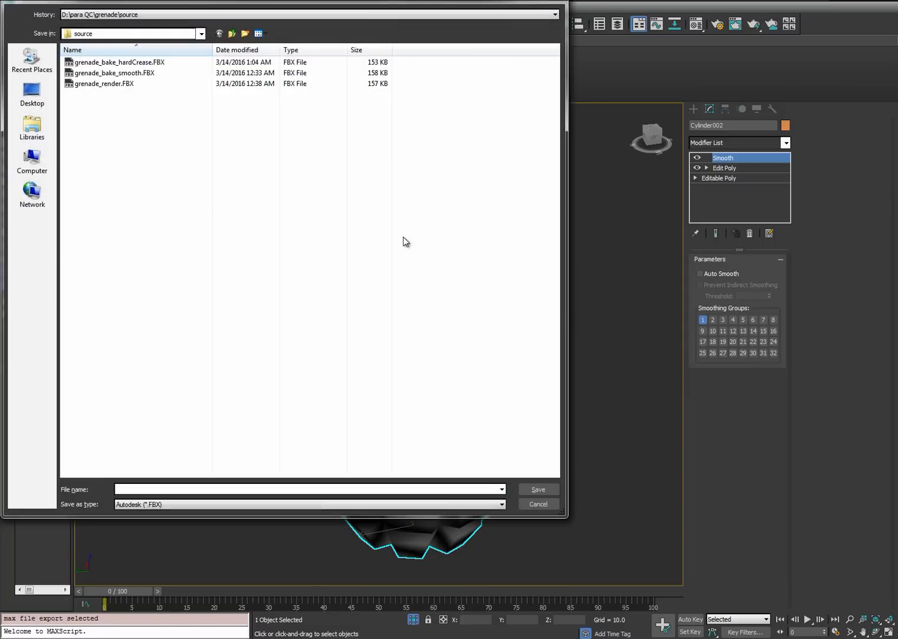
click(107, 74)
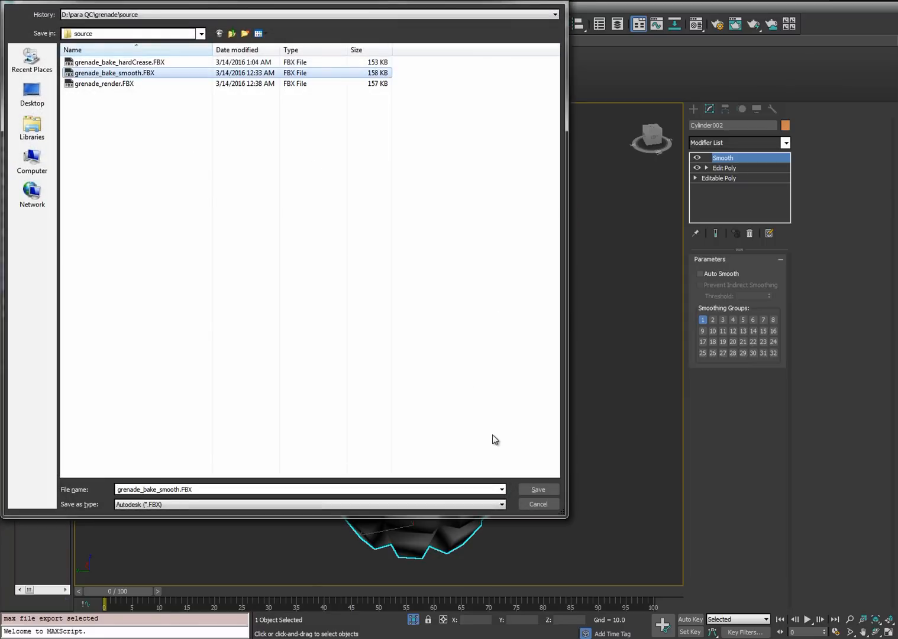
click(537, 489)
click(520, 365)
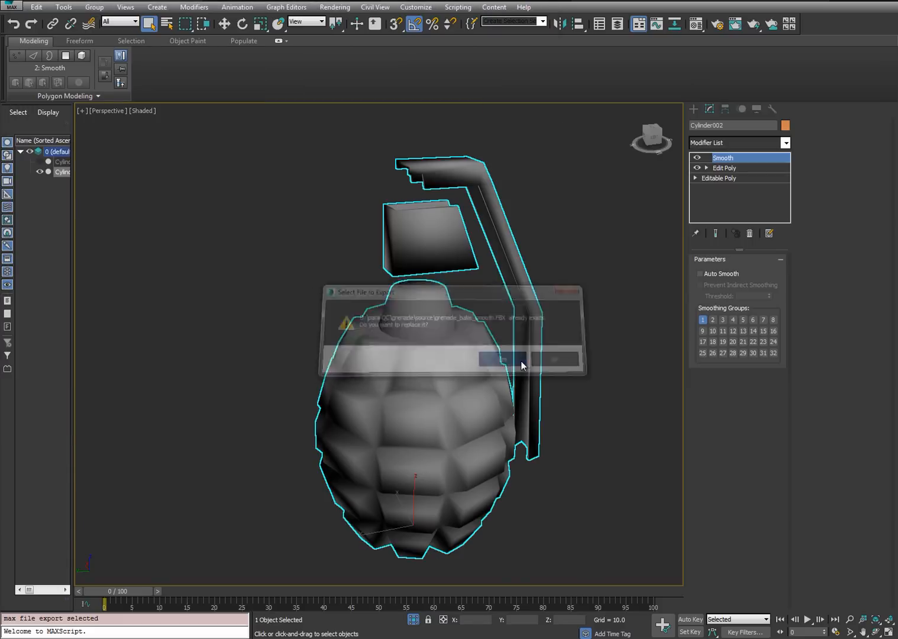
click(528, 471)
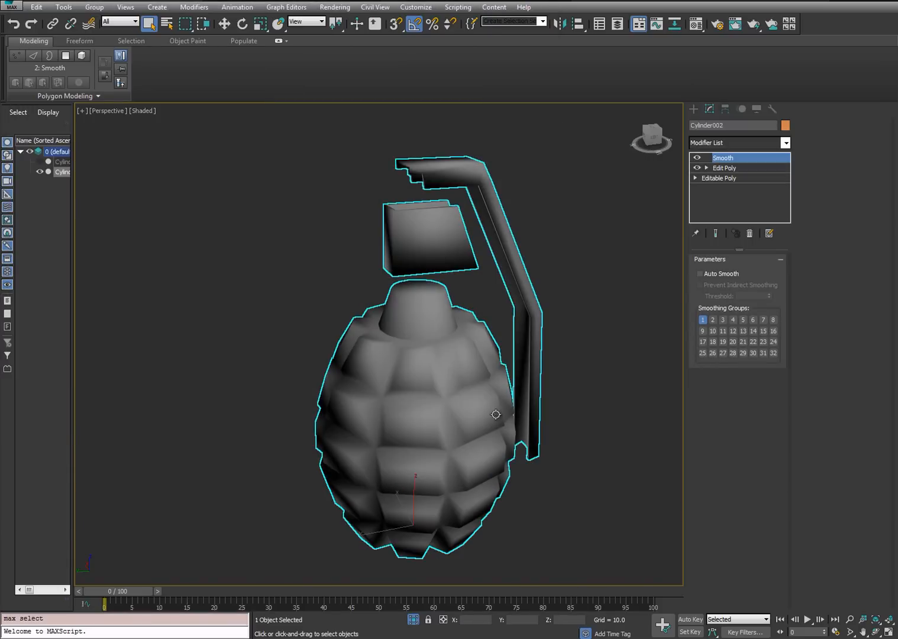
Disable the Edit Poly modifier to bring the grenade's parts back into their assembled positions
click(697, 168)
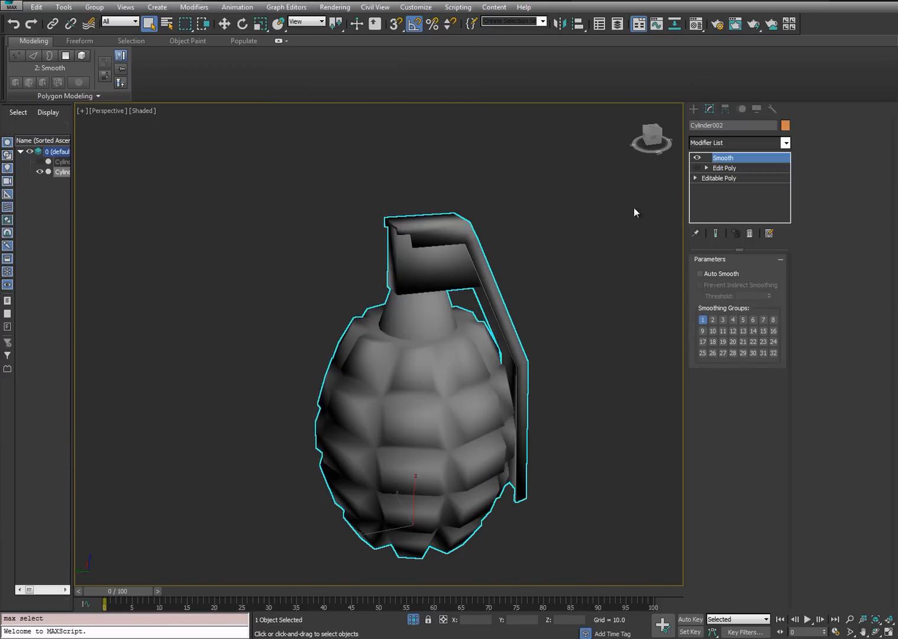
Export the selected assembled smooth grenade as grenade_render.FBX, replacing the existing file and keeping the current FBX options
click(12, 6)
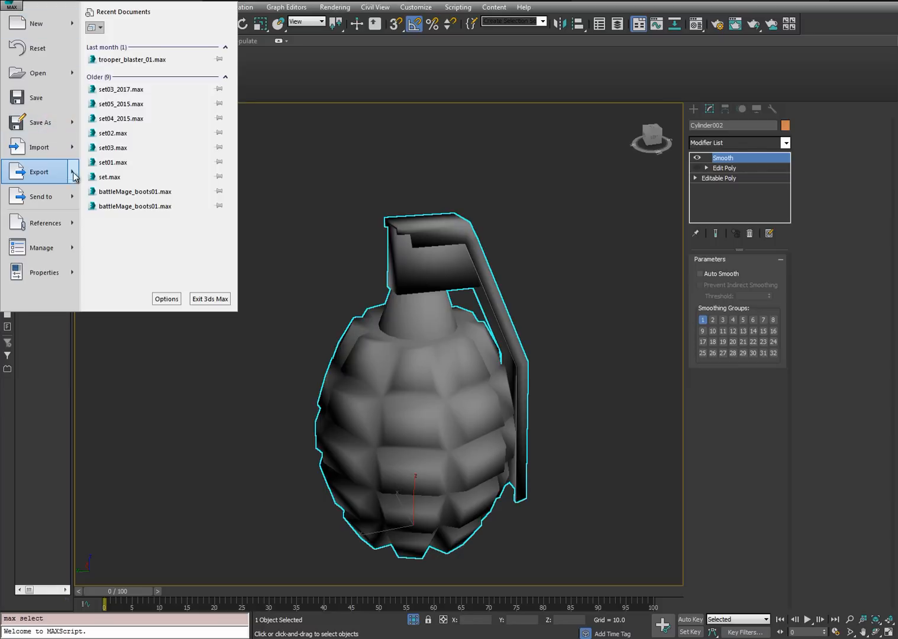
mouse_move(74, 175)
click(136, 83)
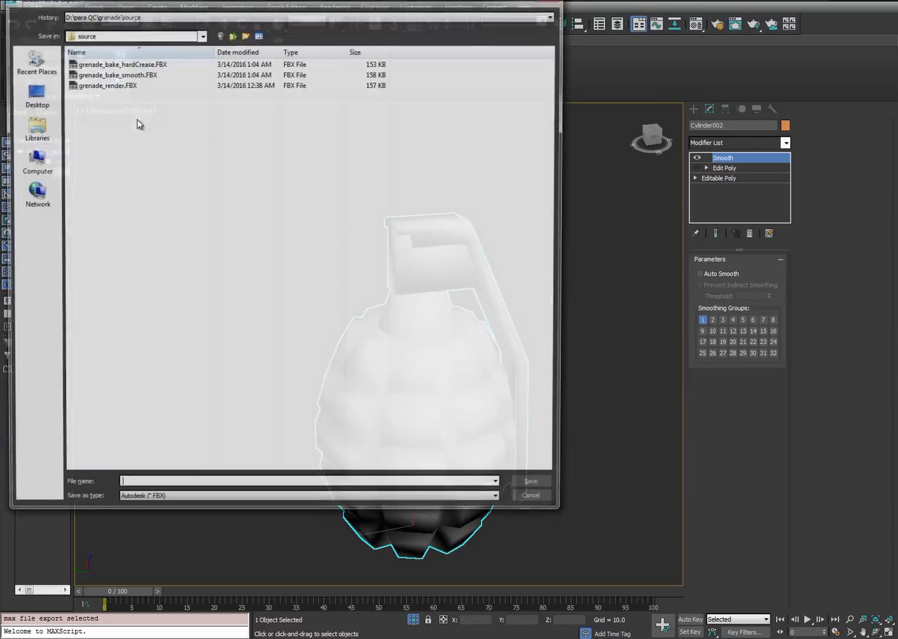
click(105, 86)
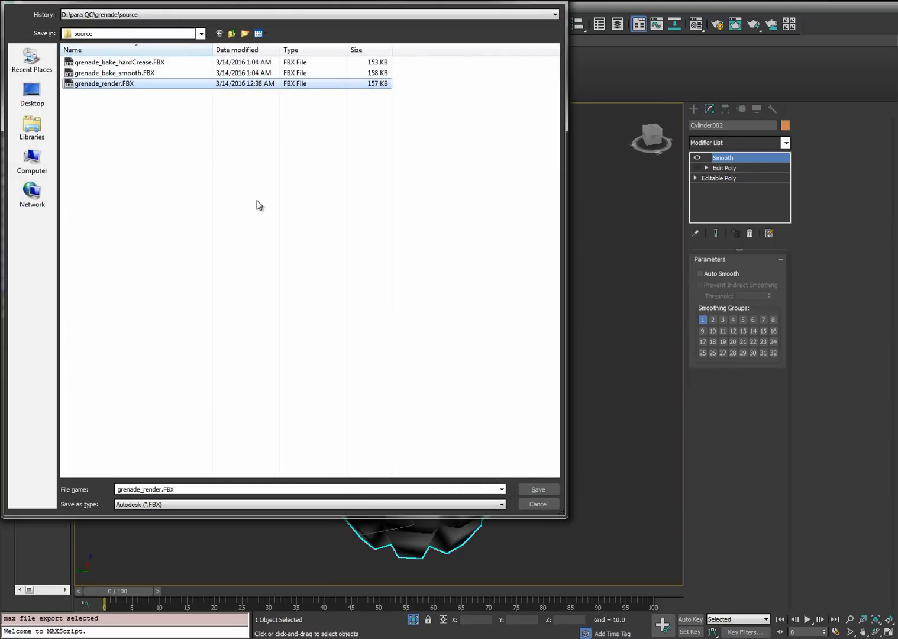
click(538, 488)
click(497, 357)
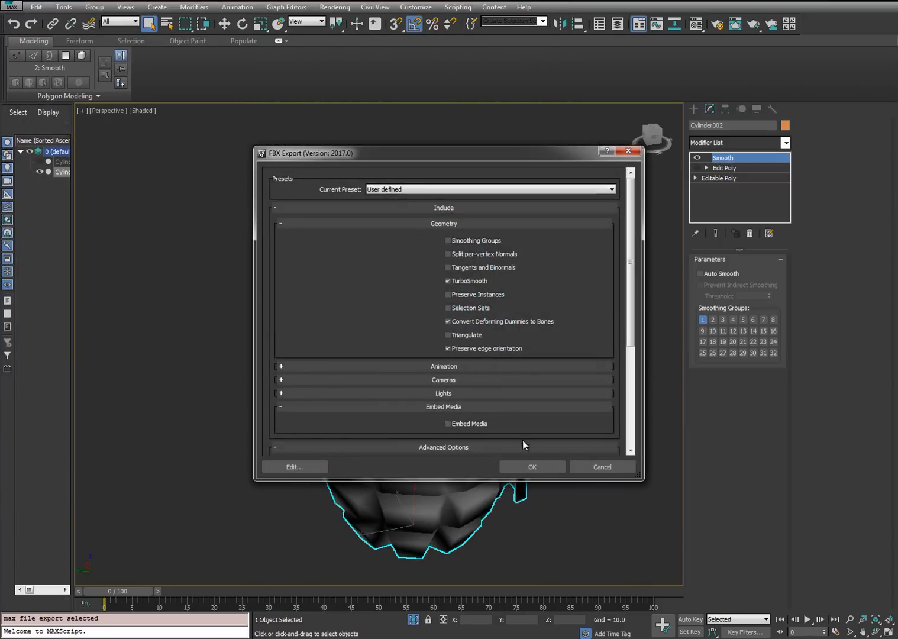
click(528, 469)
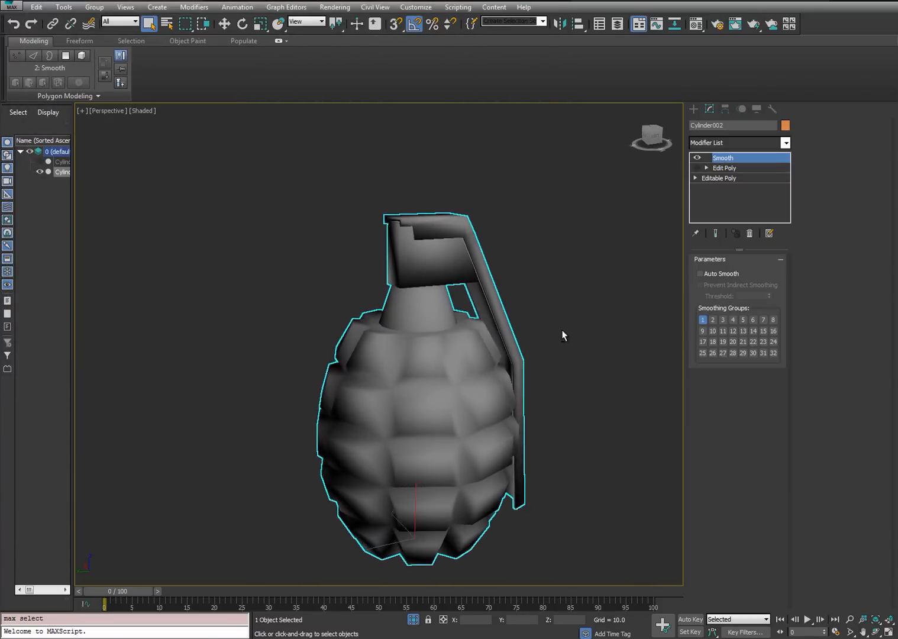
alt+middle_drag(562, 330, 572, 338)
Switch to Substance Designer and open the model information baking settings for the grenade_bake_smooth resource
key(alt+Tab)
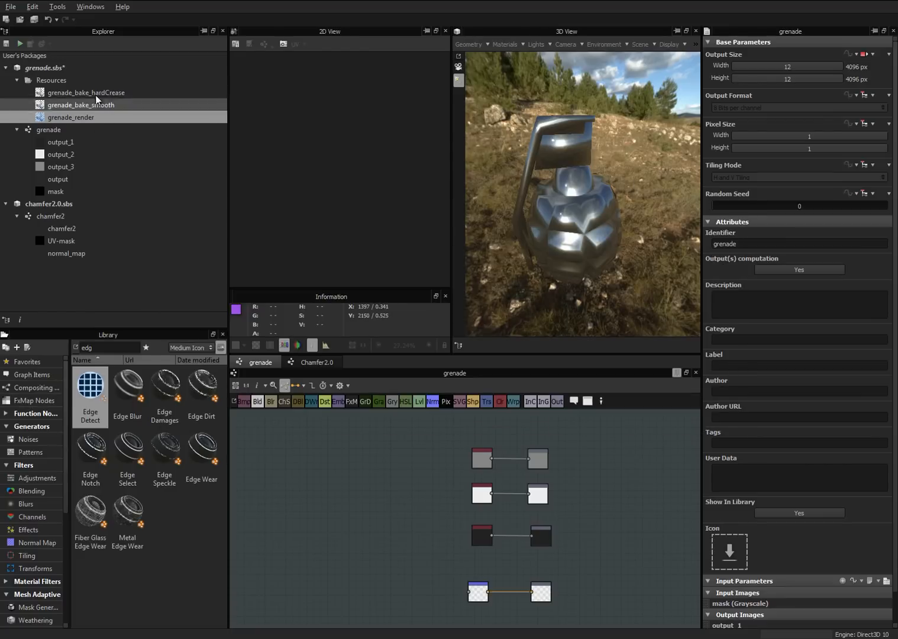
click(94, 116)
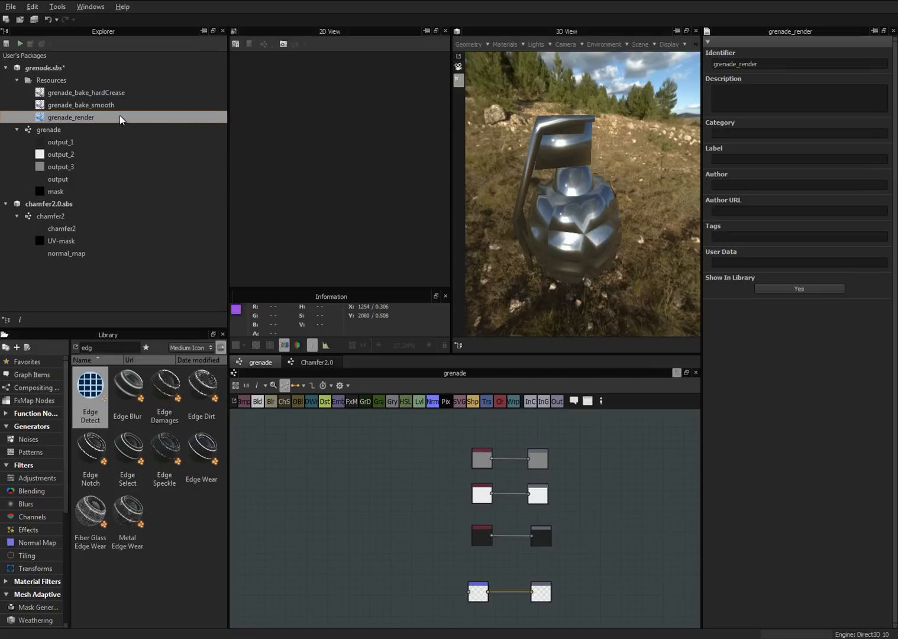
click(107, 92)
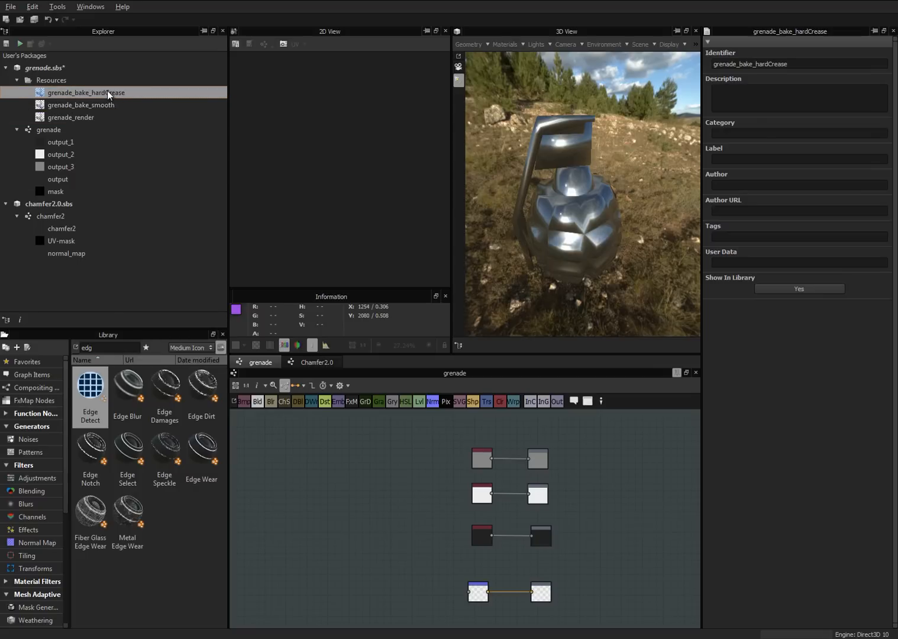
click(110, 105)
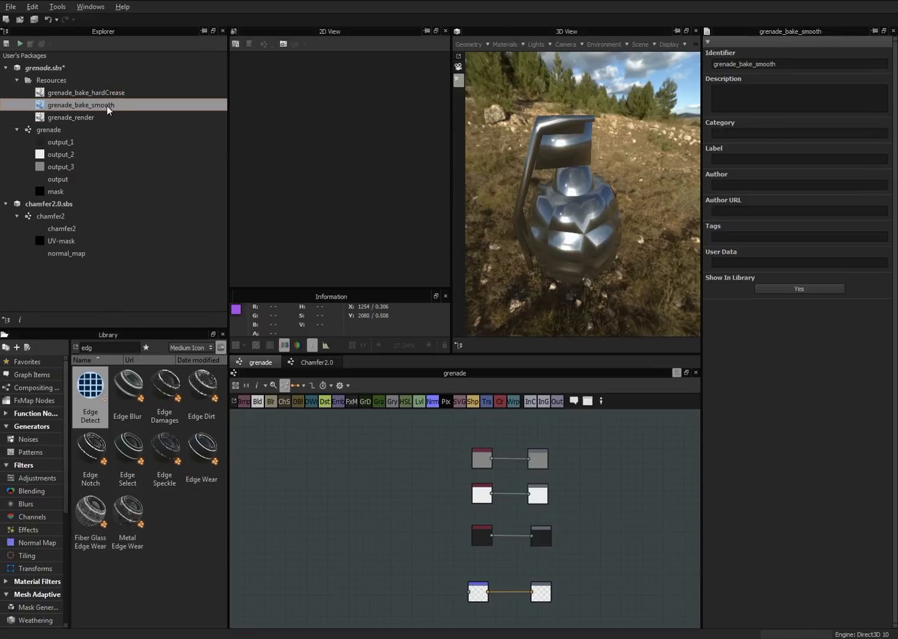
right_click(71, 104)
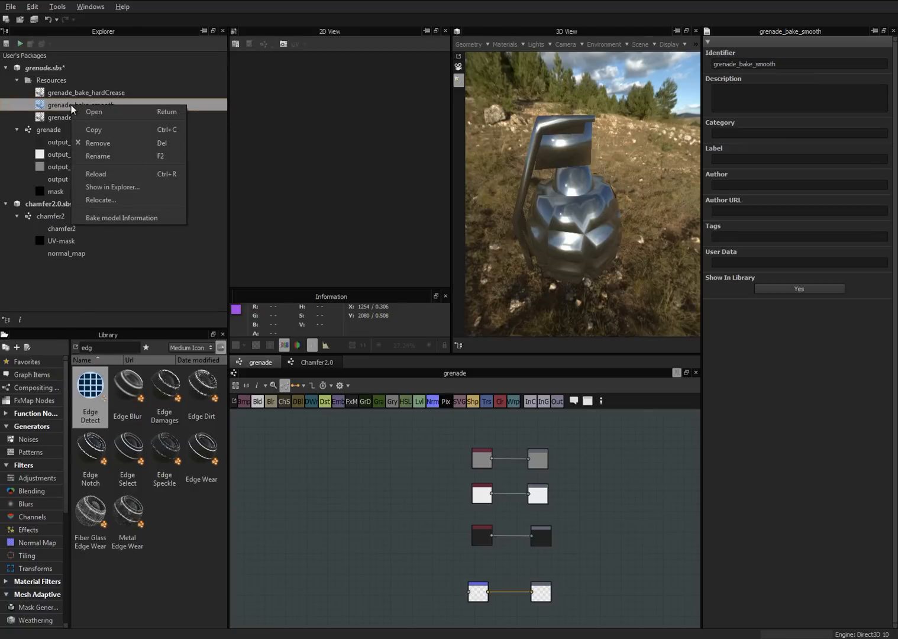
click(123, 218)
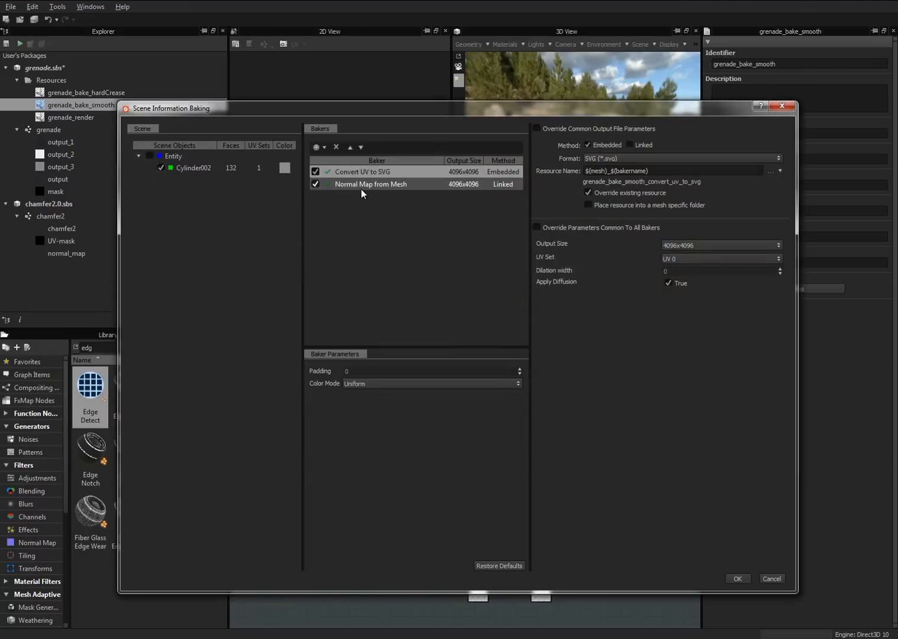
Assign grenade_bake_hardCrease.fbx as the Normal Map from Mesh baker's high definition mesh and bake it together with Convert UV to SVG
click(357, 184)
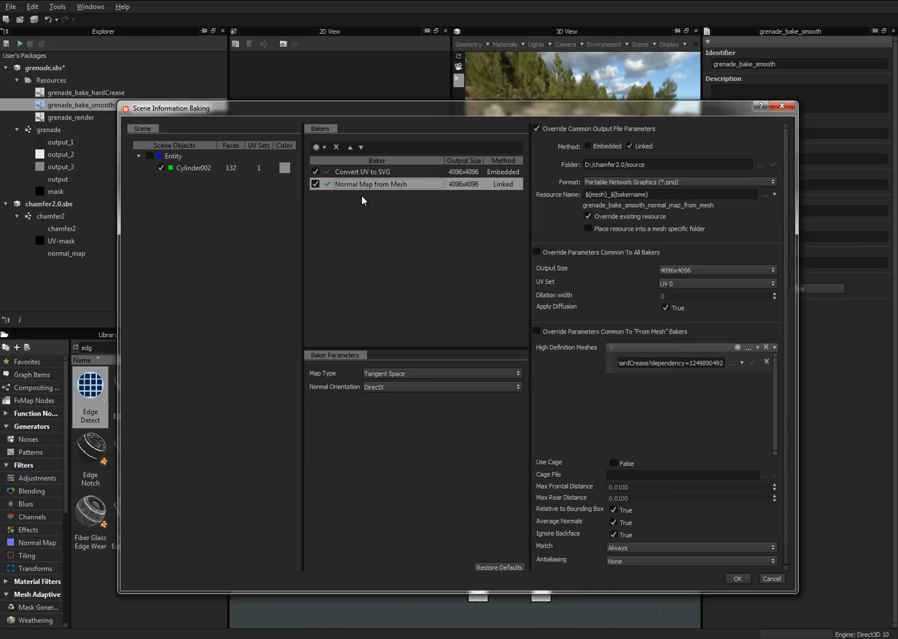
click(357, 172)
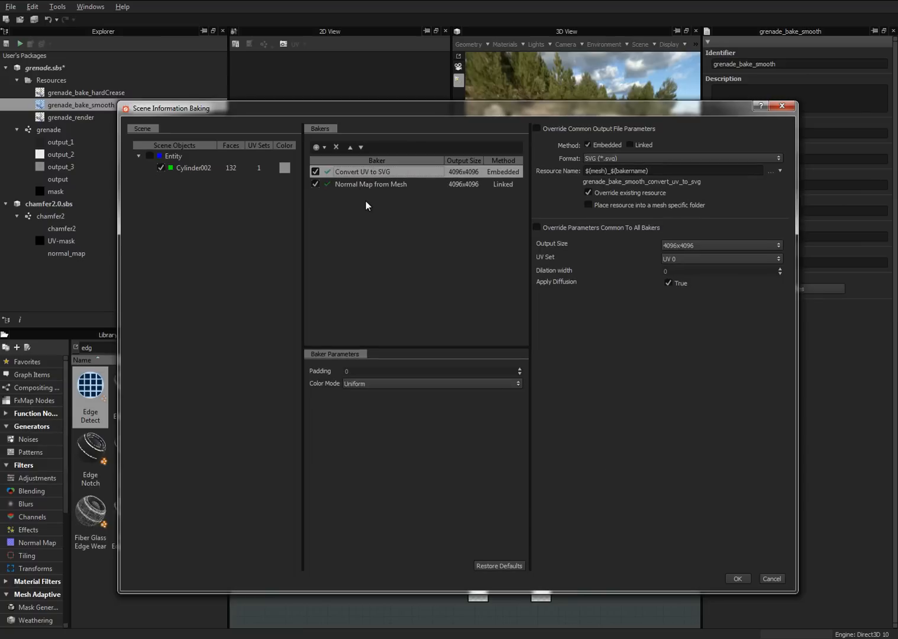
click(365, 184)
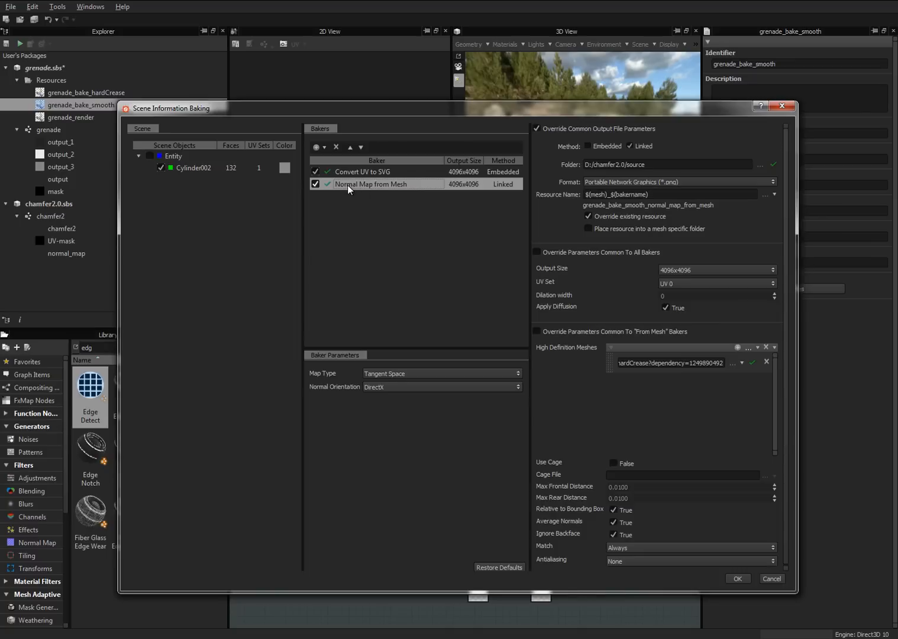
click(738, 362)
click(749, 387)
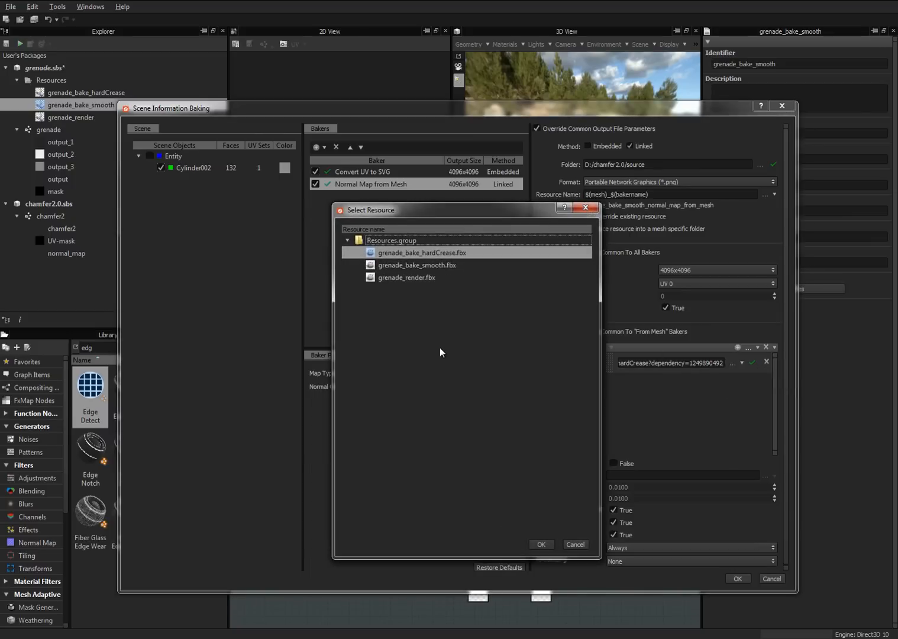
click(431, 252)
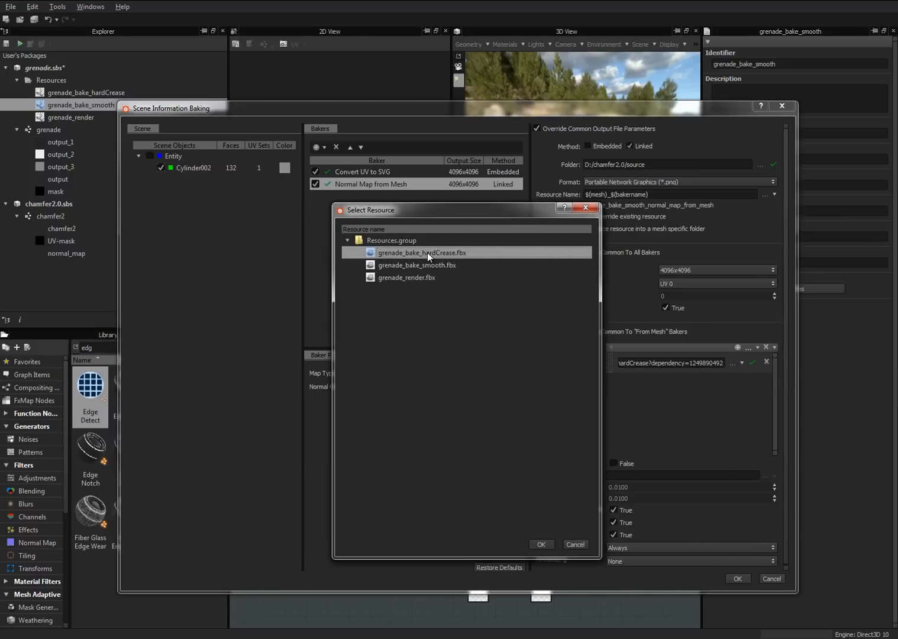
click(542, 544)
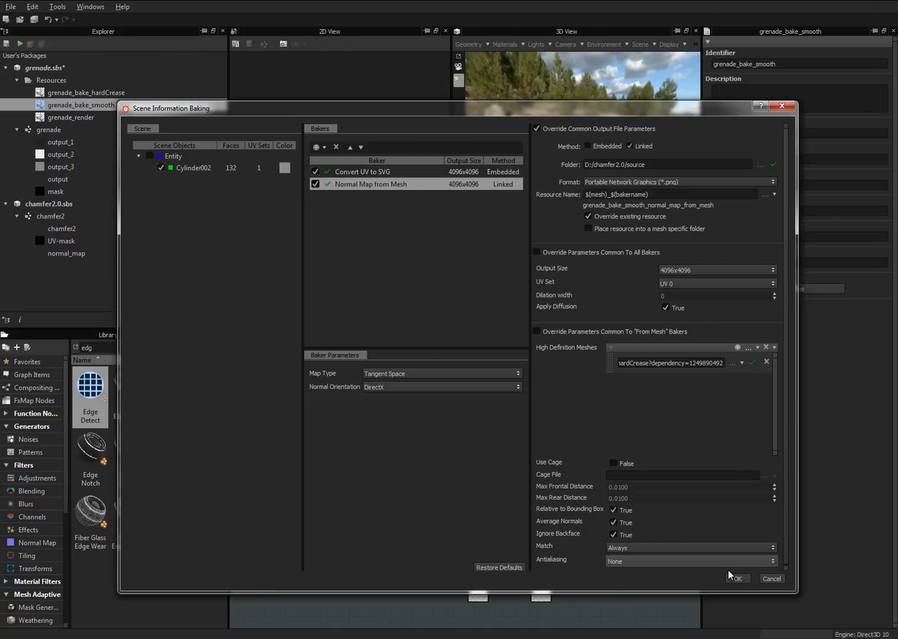
click(388, 172)
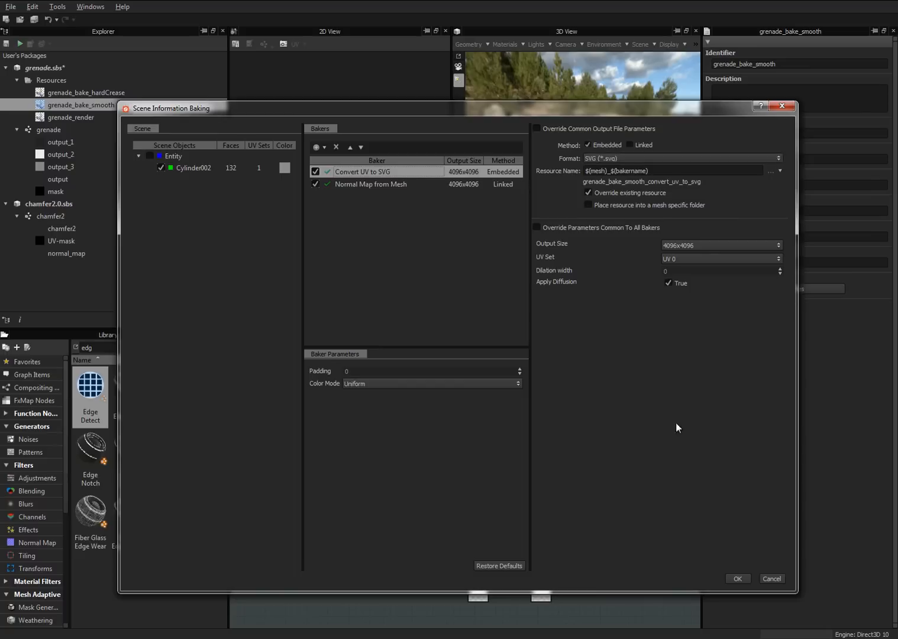
click(738, 580)
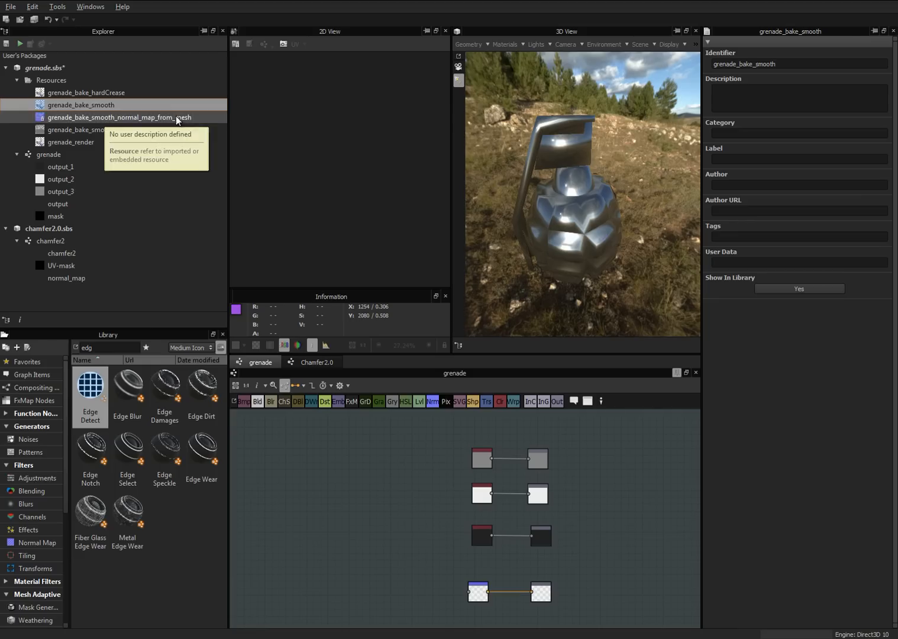
Add the baked normal map and the UV SVG resources to the grenade graph as nodes
drag(175, 116, 380, 482)
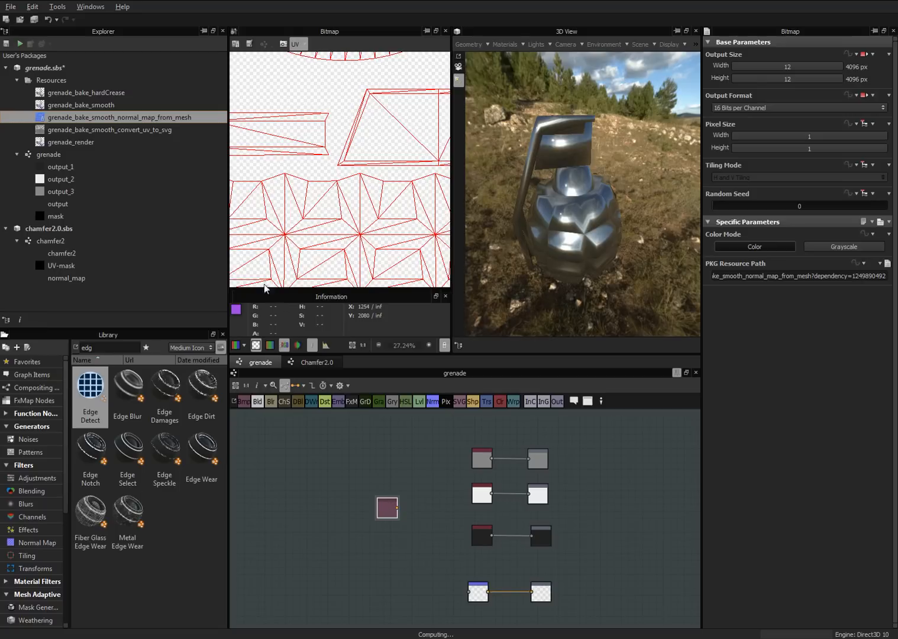
drag(167, 130, 394, 541)
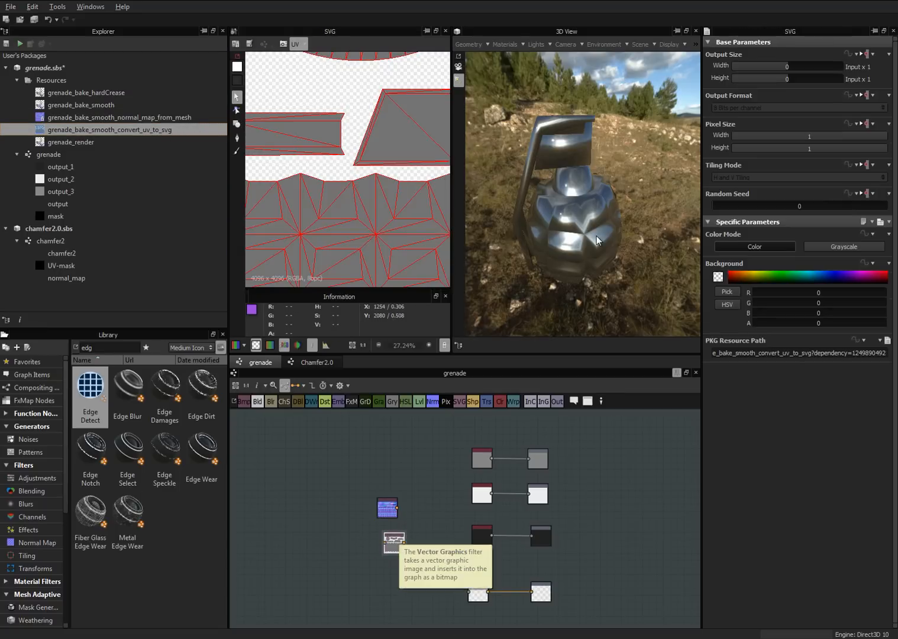
key(f)
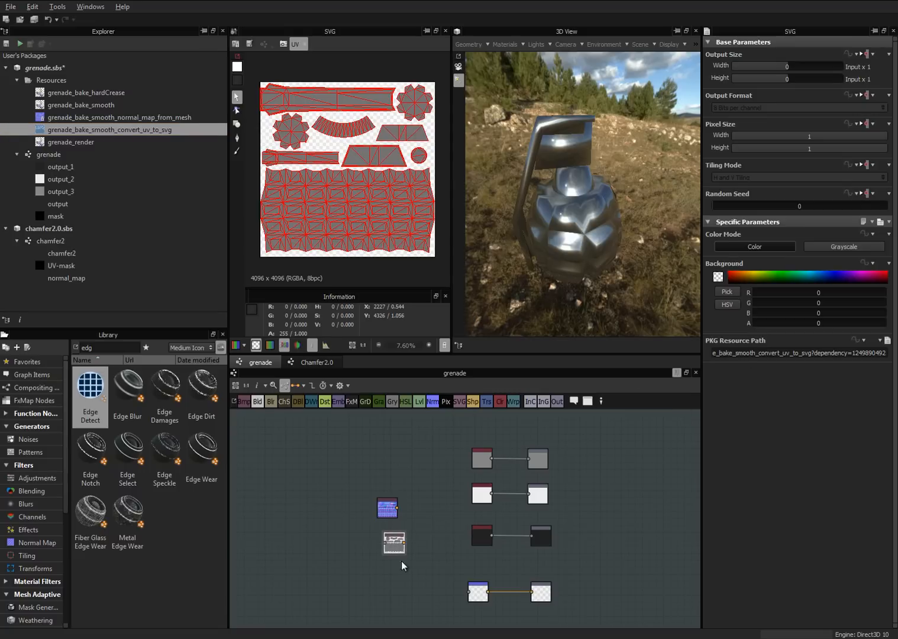
Set the SVG node's color mode to Grayscale and fill all its UV shapes with white
click(844, 247)
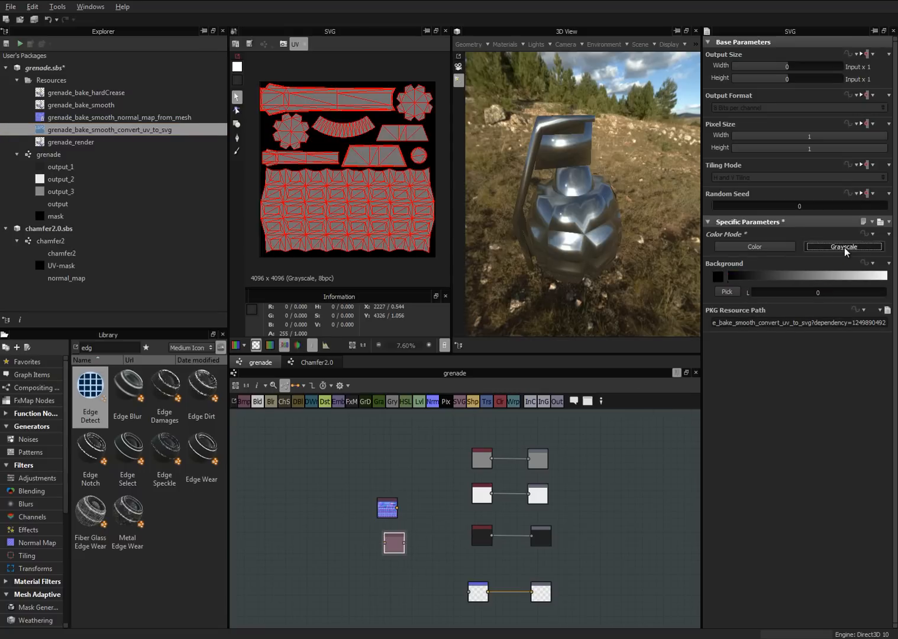
drag(247, 66, 449, 273)
click(238, 68)
click(255, 82)
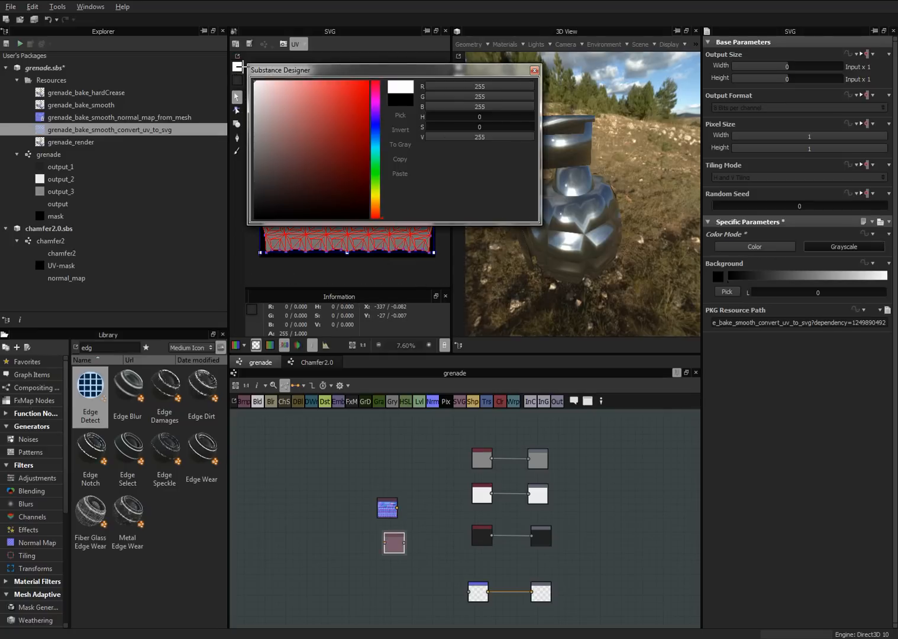
click(534, 70)
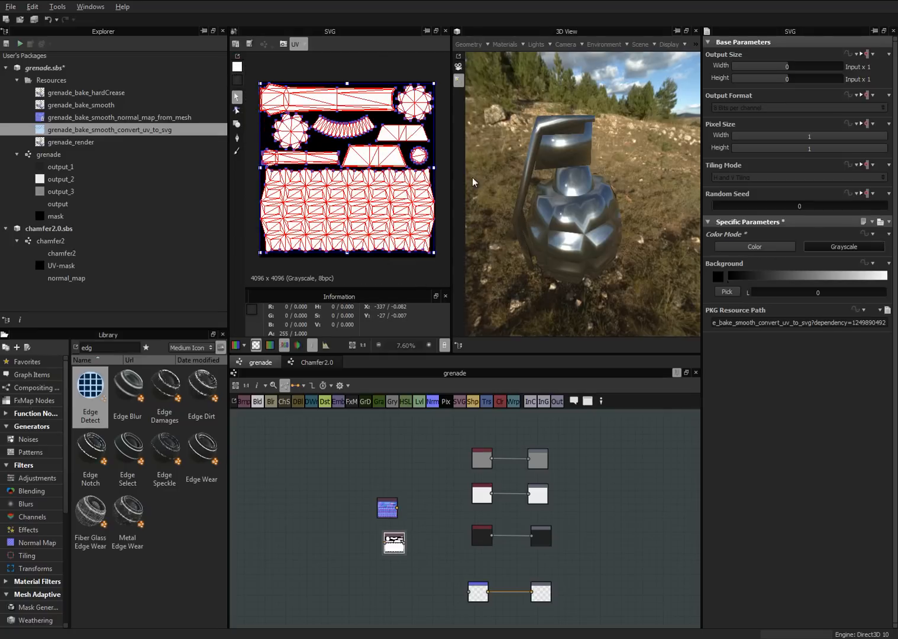
Connect the baked normal map bitmap to the normal output in place of the Normal node, moving the old node aside
scroll(378, 530, up, 4)
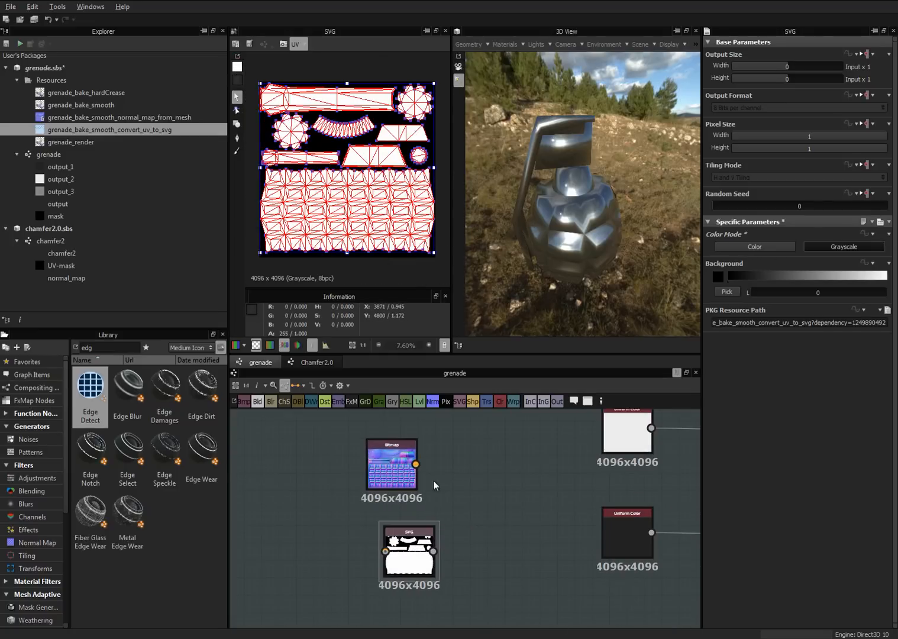
scroll(477, 504, down, 3)
middle_drag(481, 501, 452, 488)
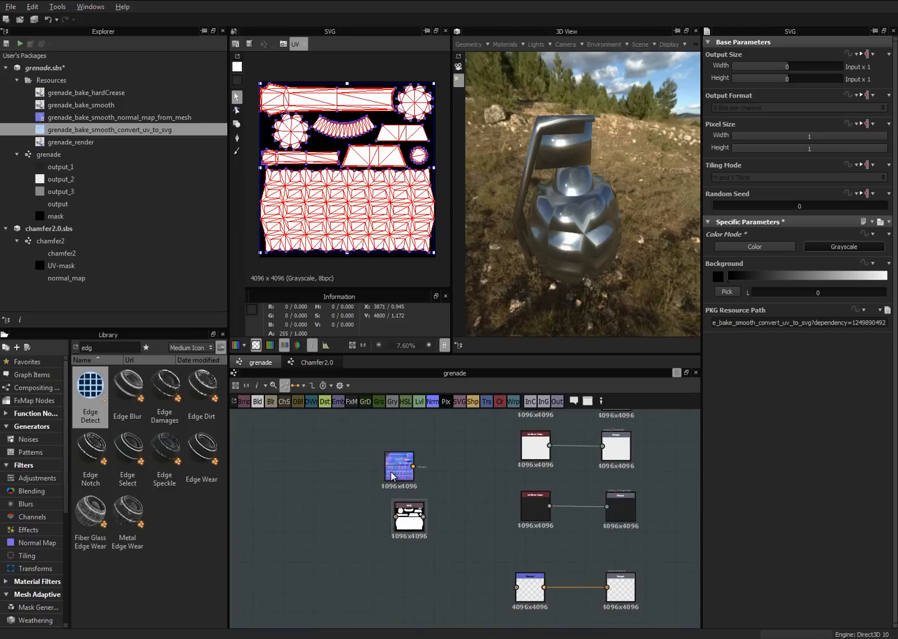
drag(394, 479, 607, 586)
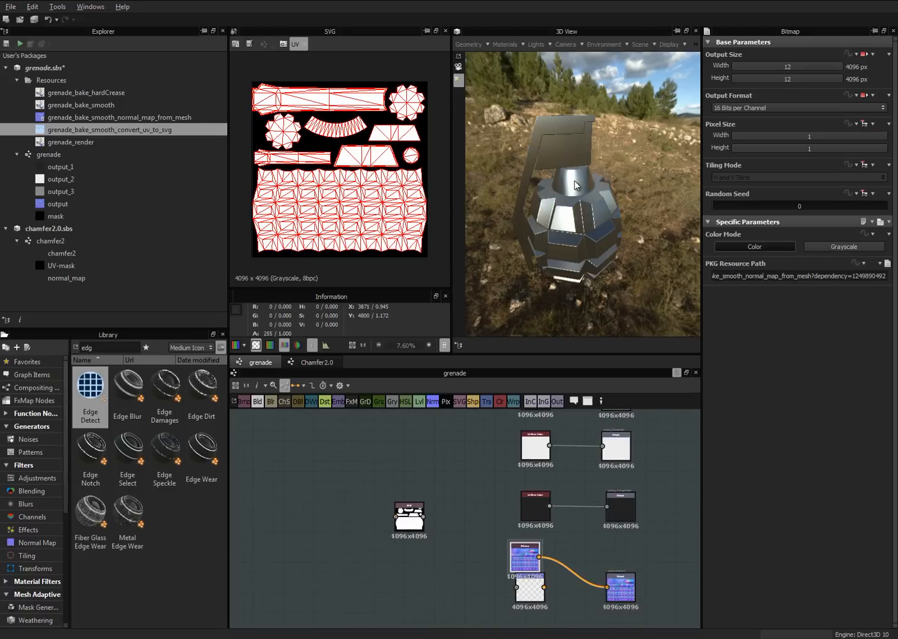
drag(531, 592, 482, 610)
click(539, 557)
drag(538, 556, 535, 591)
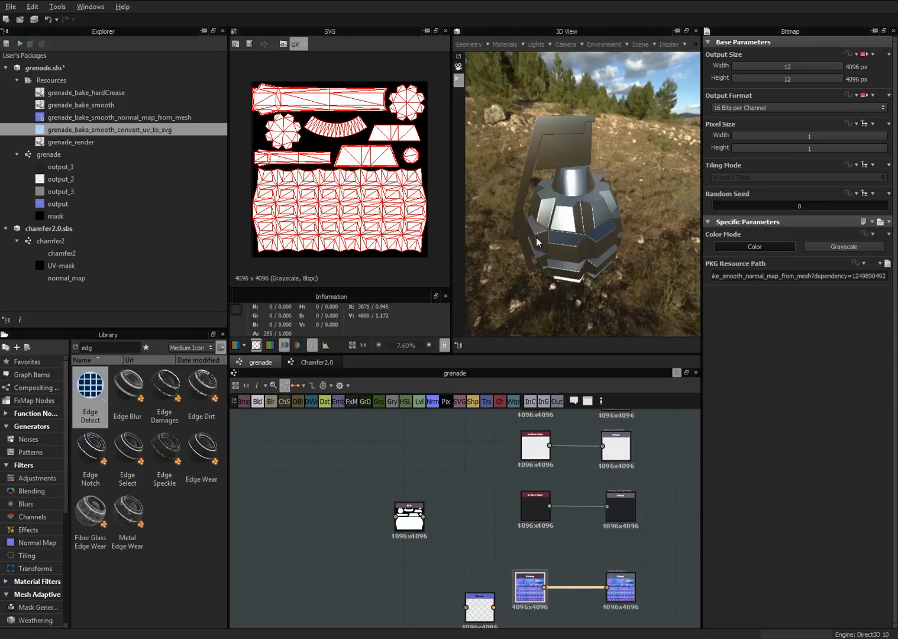
Examine the grenade's baked normals in the 3D view, up close around the neck and the upper body's seams
drag(618, 243, 597, 222)
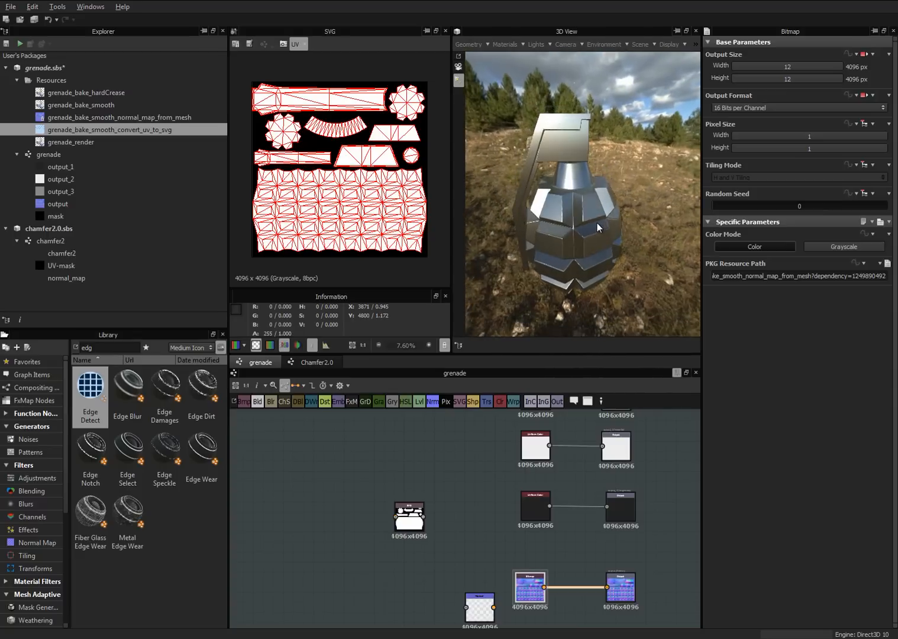
right_drag(598, 223, 603, 87)
middle_drag(602, 87, 586, 215)
drag(585, 216, 592, 194)
right_drag(592, 194, 601, 105)
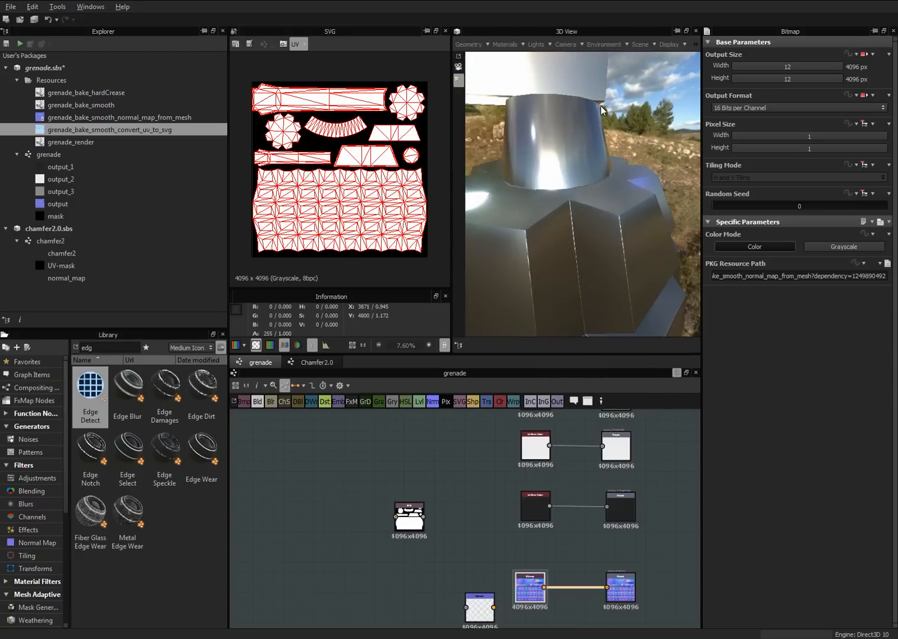
drag(616, 236, 610, 233)
right_drag(610, 233, 608, 178)
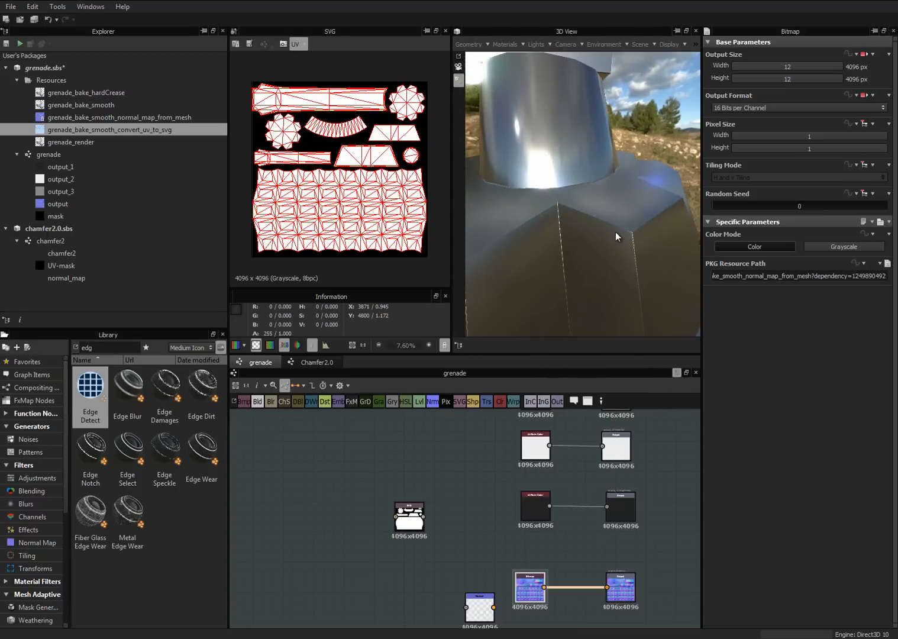
drag(615, 231, 626, 251)
right_drag(602, 269, 607, 331)
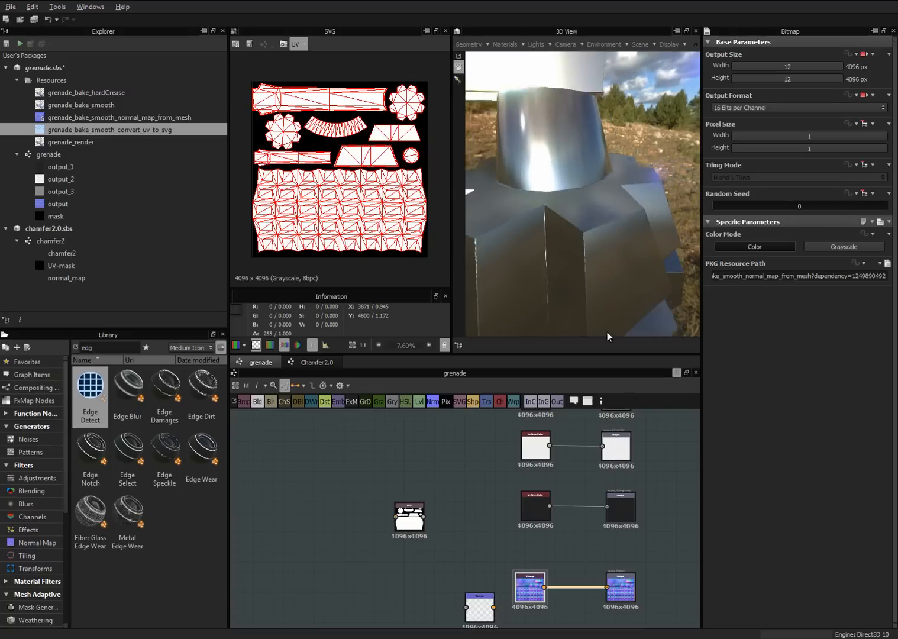
right_drag(594, 246, 593, 288)
drag(592, 242, 601, 179)
drag(601, 221, 578, 183)
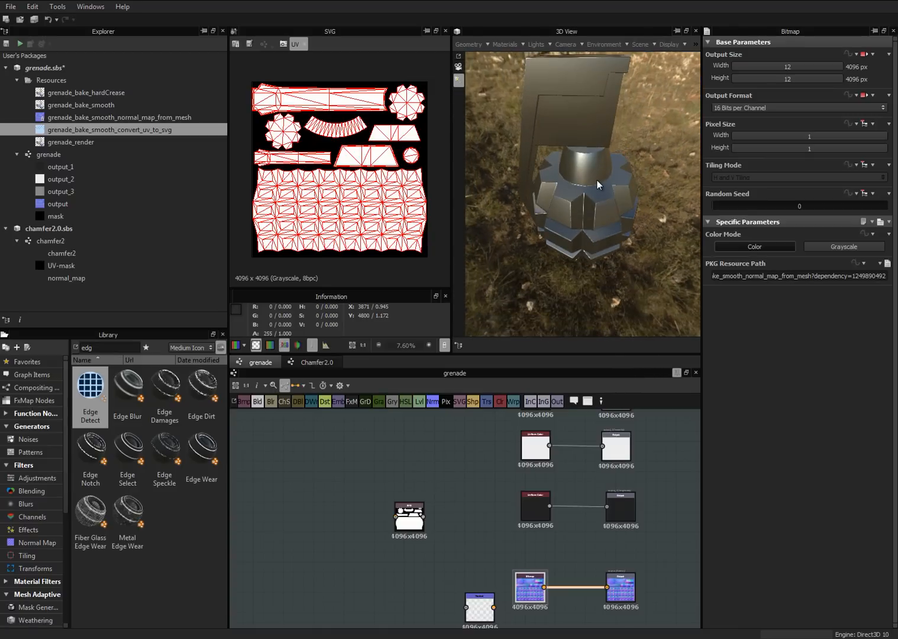
scroll(598, 177, up, 5)
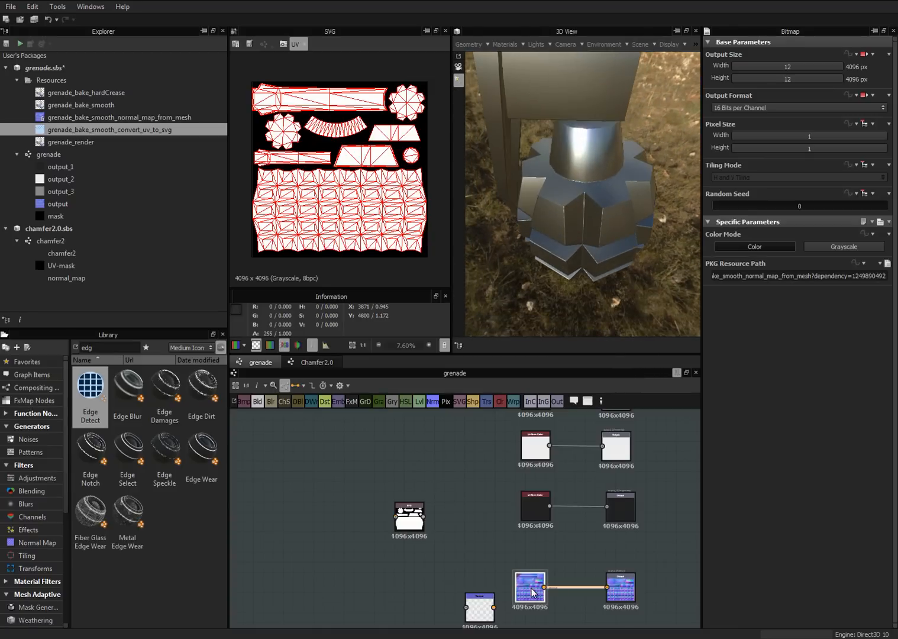
Examine the baked normal map's neck ring on the star-shaped UV island, comparing it with the neck seam in the 3D view
double_click(532, 592)
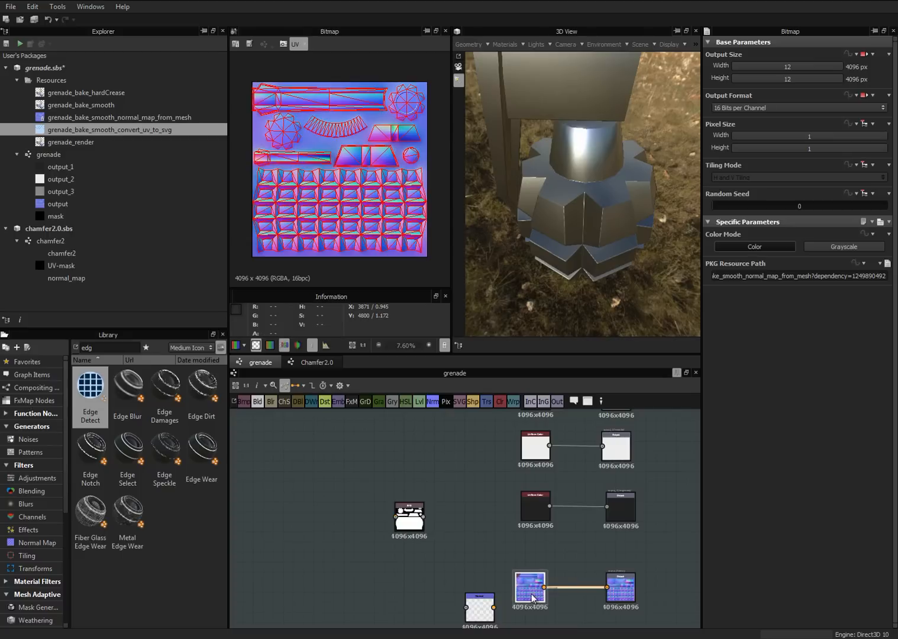
scroll(379, 119, up, 8)
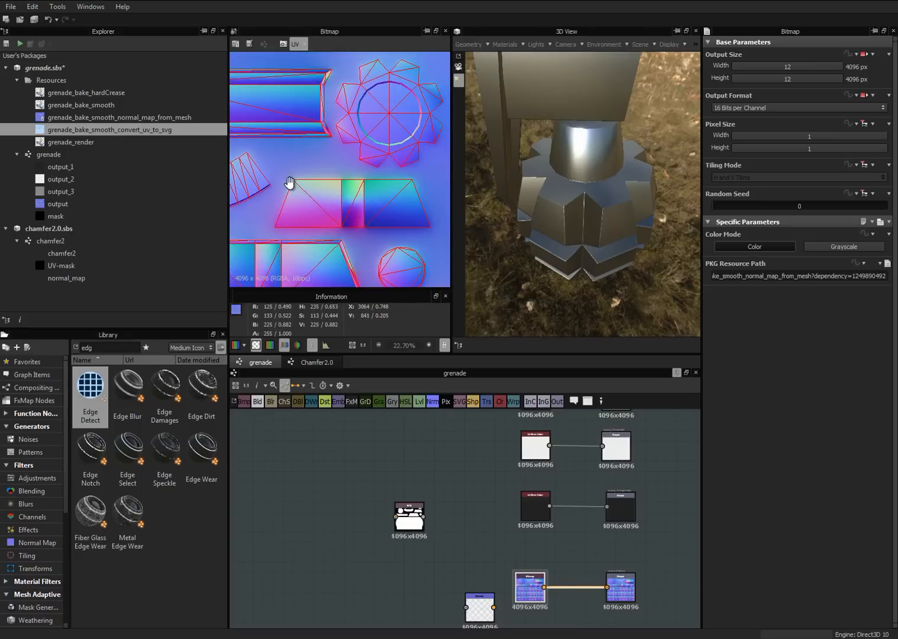
scroll(390, 77, up, 3)
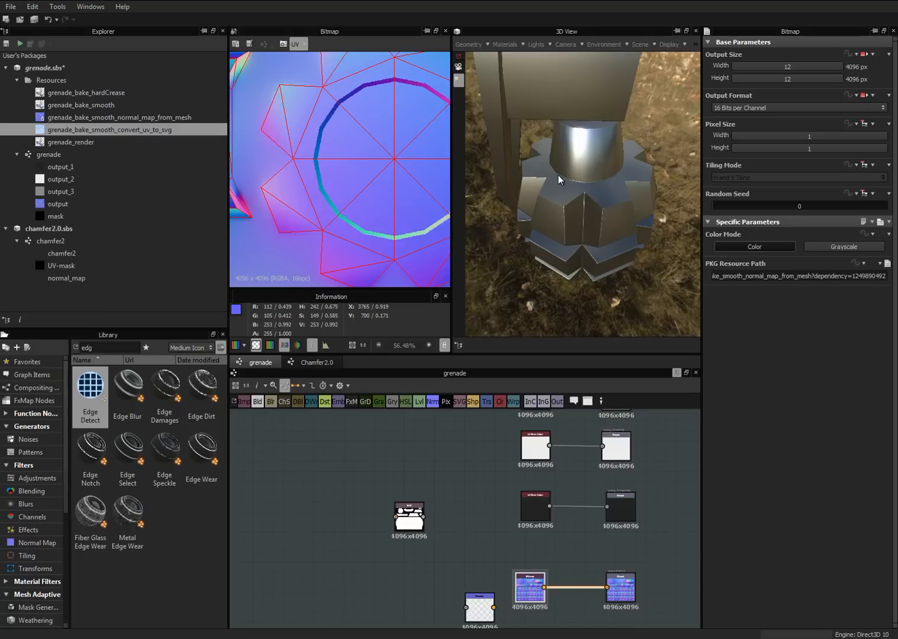
scroll(568, 182, up, 3)
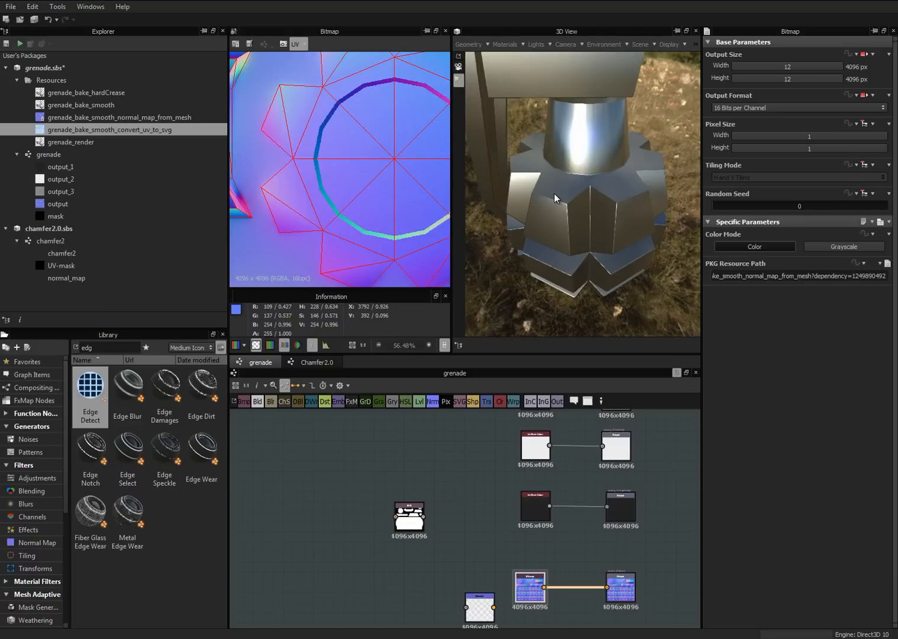
drag(546, 173, 552, 148)
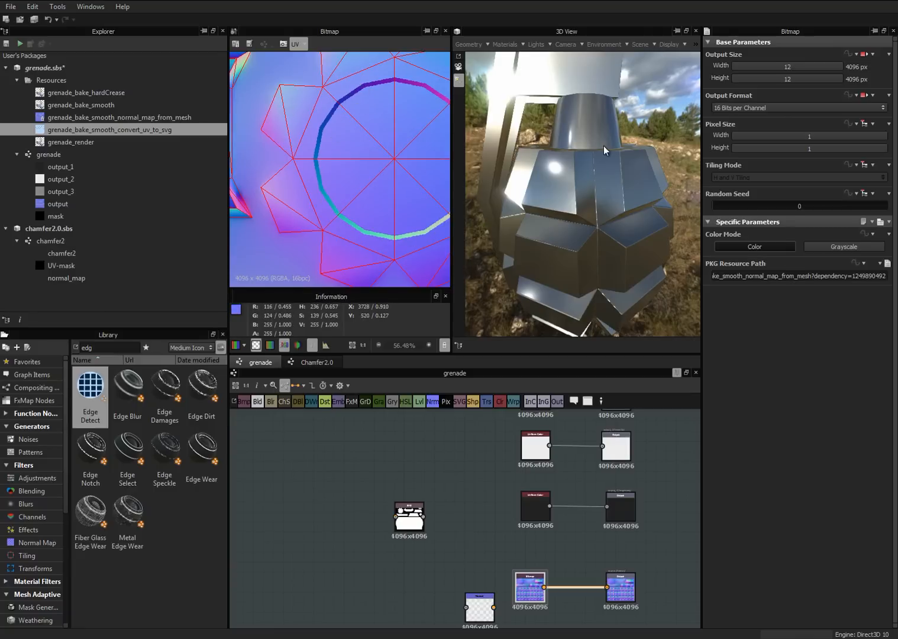
alt+drag(604, 145, 622, 182)
Examine the second star-shaped island and the curved neck strip in the baked normal map, focusing on the strip's lower UV border
alt+right_drag(342, 153, 255, 188)
middle_drag(268, 166, 372, 175)
scroll(371, 170, up, 3)
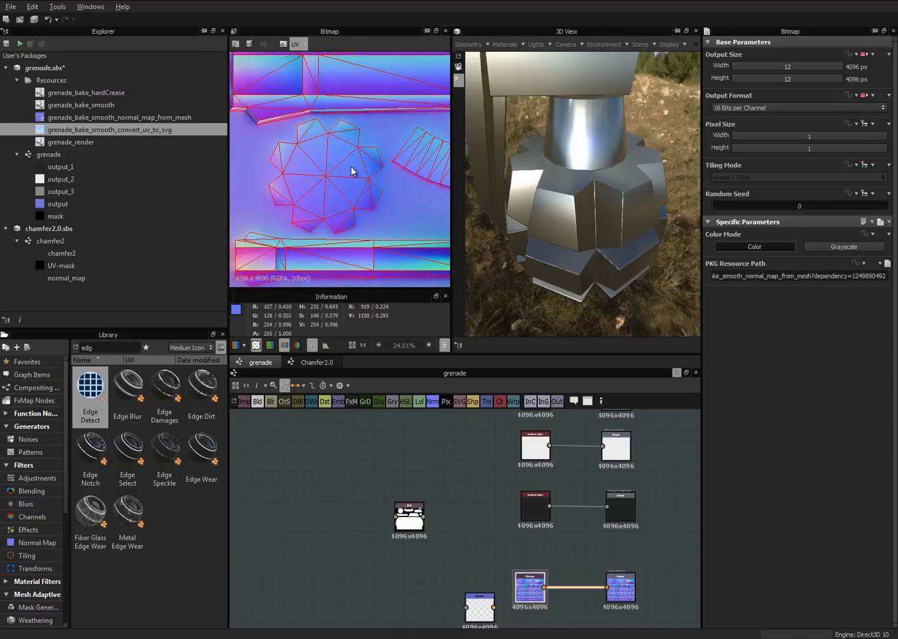
middle_drag(431, 136, 262, 164)
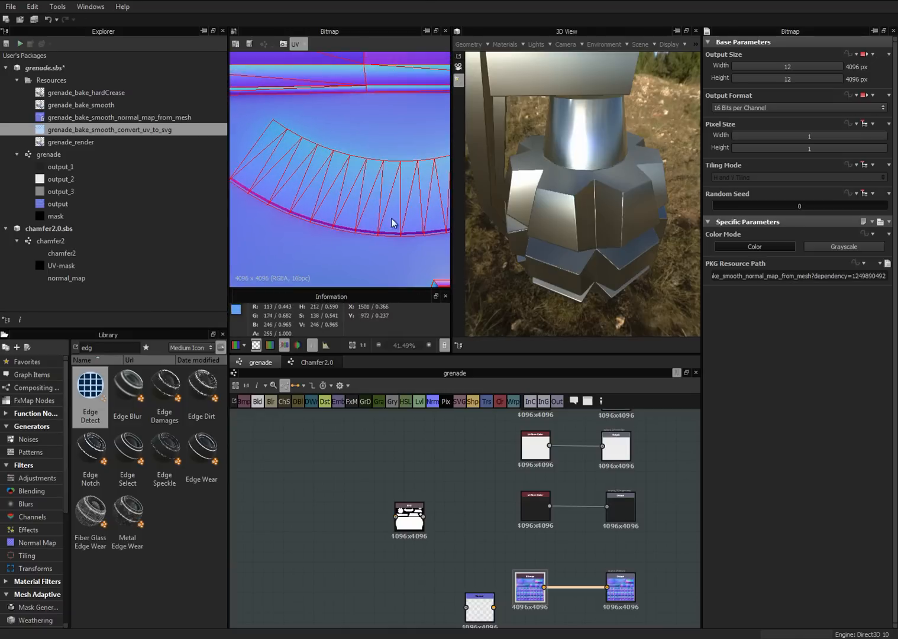
scroll(332, 217, up, 1)
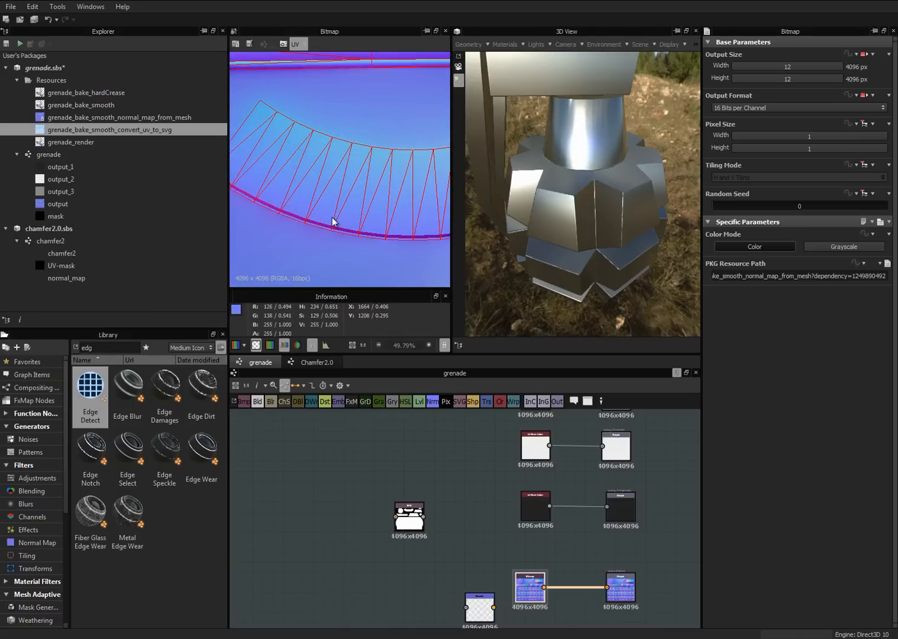
scroll(302, 220, up, 4)
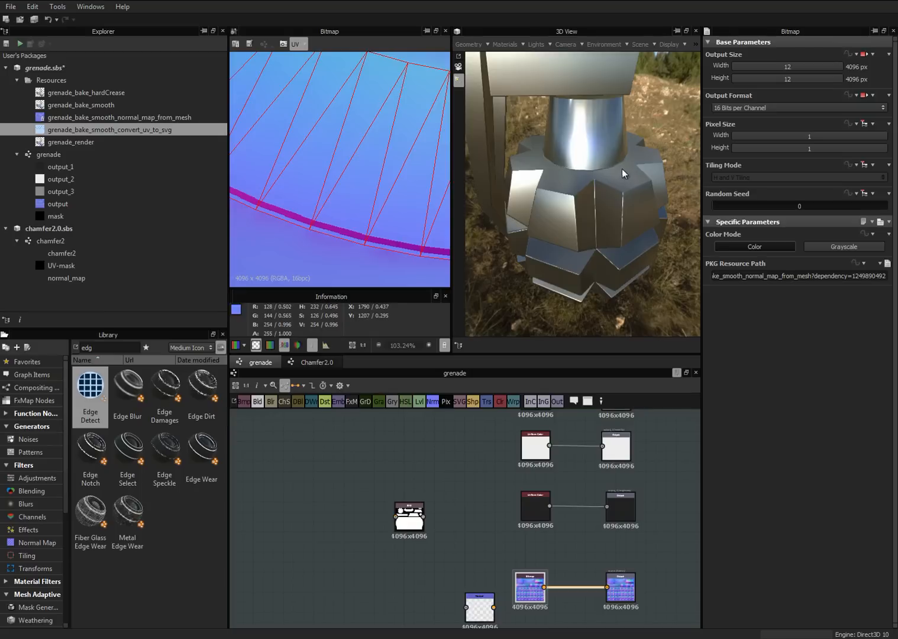
scroll(358, 206, down, 4)
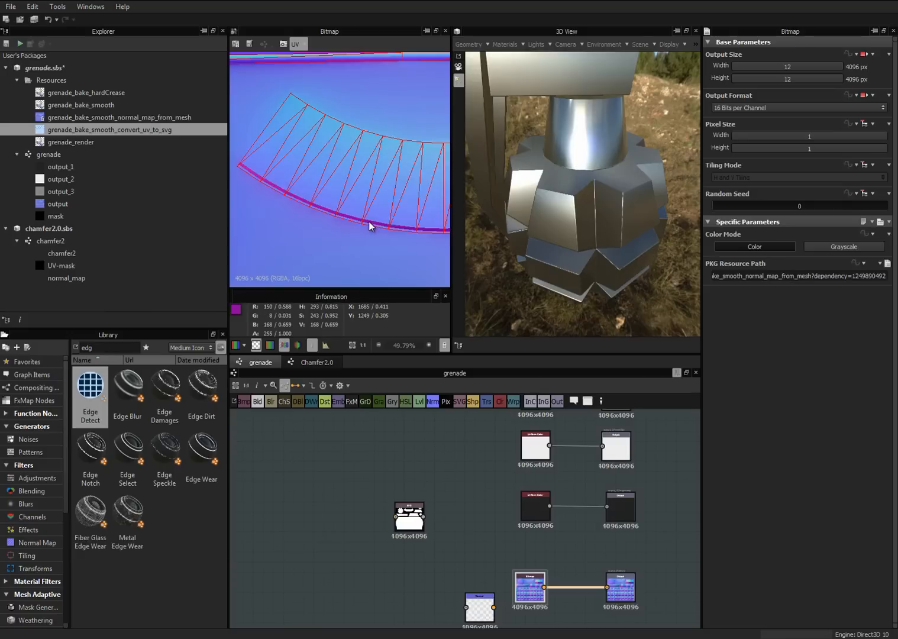
middle_drag(407, 155, 324, 167)
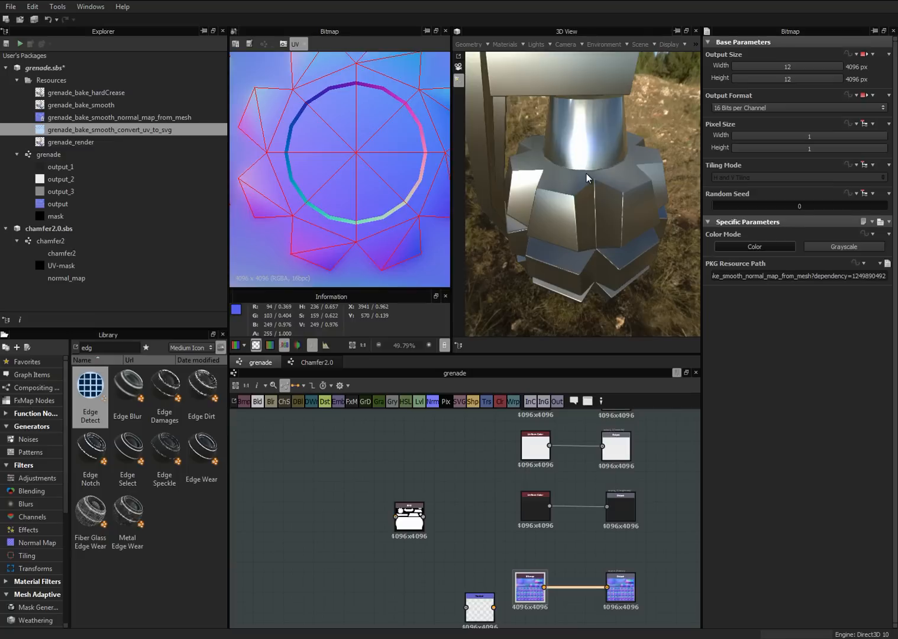
Delete the disconnected Normal node from the grenade graph and move the SVG node farther away from the output nodes
scroll(449, 518, down, 2)
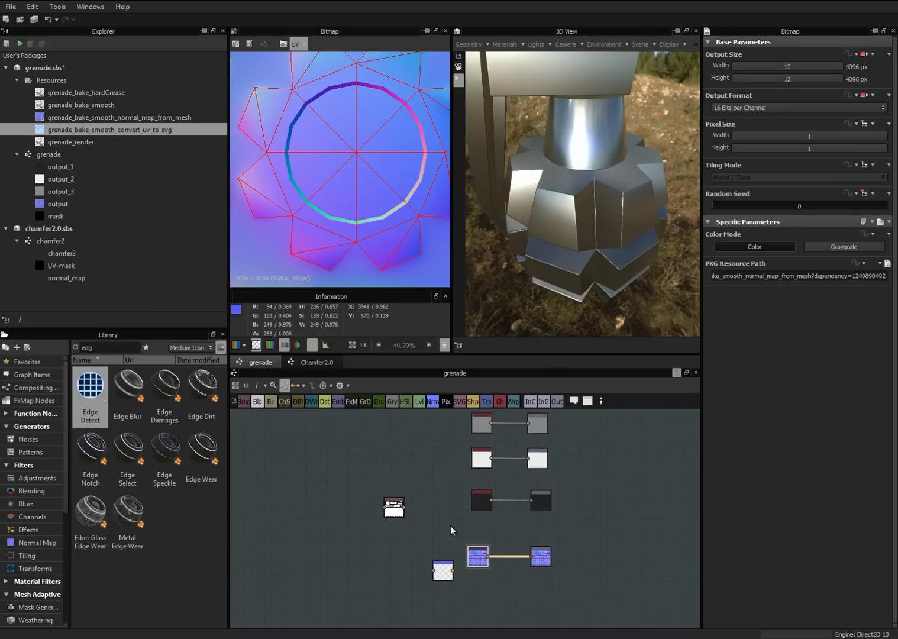
click(442, 573)
key(Delete)
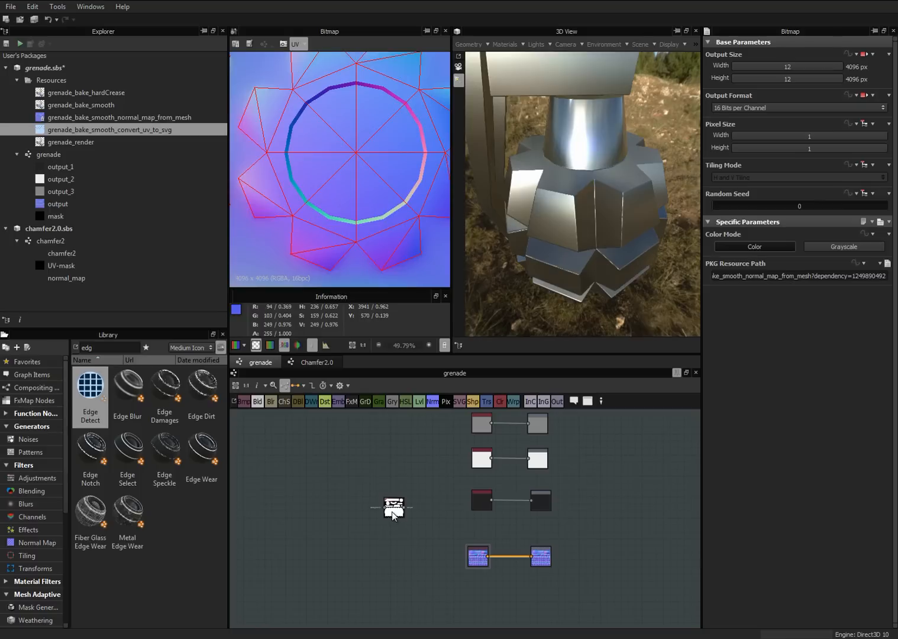
drag(393, 516, 358, 516)
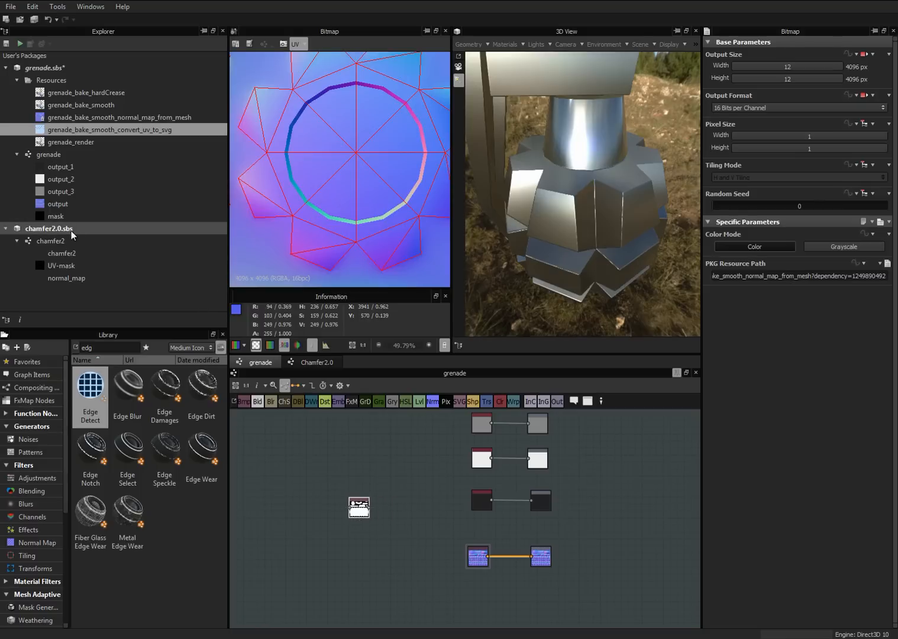
Add the chamfer2 graph as a node below the baked normal map bitmap, spacing the two nodes apart
drag(89, 241, 454, 552)
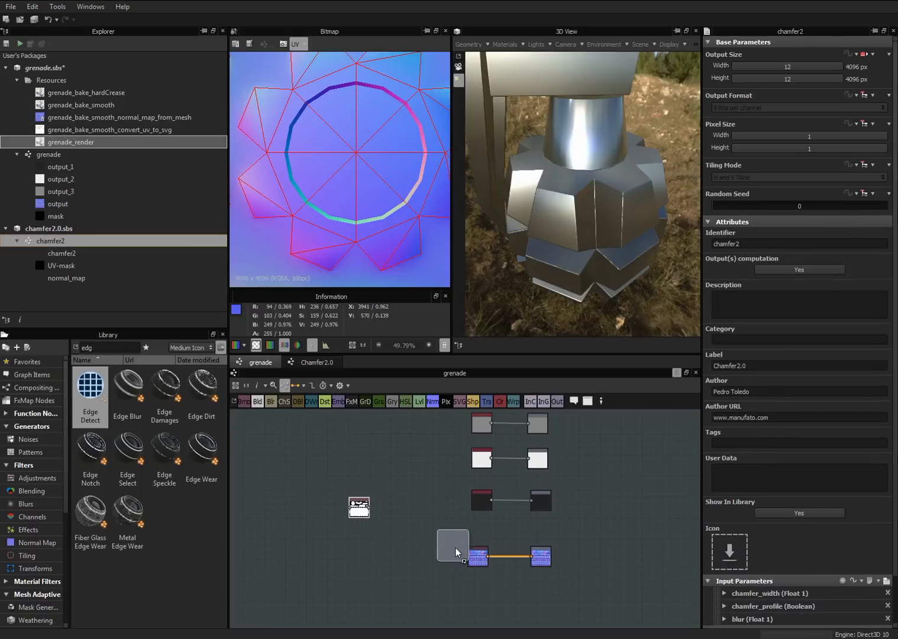
drag(491, 599, 490, 599)
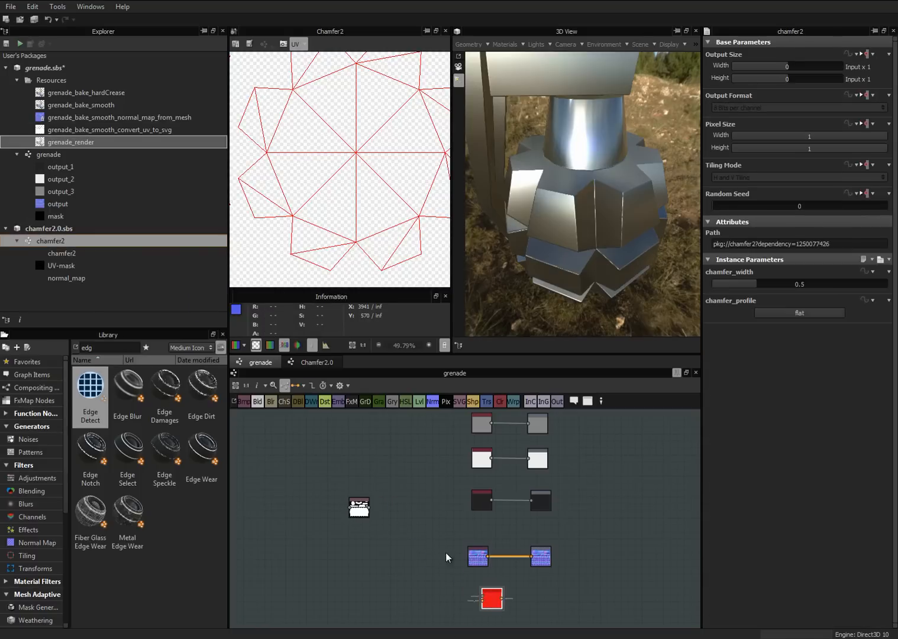
drag(478, 559, 452, 552)
drag(485, 600, 477, 594)
Connect the normal map bitmap and the SVG mask to the chamfer2 node's inputs, and its output to the normal output node
drag(461, 551, 467, 587)
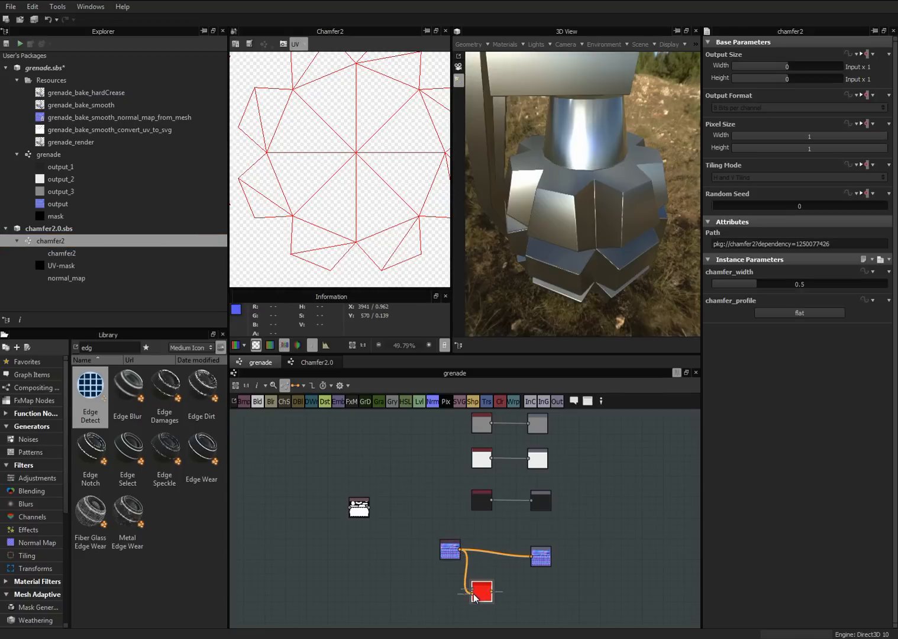
drag(364, 510, 480, 593)
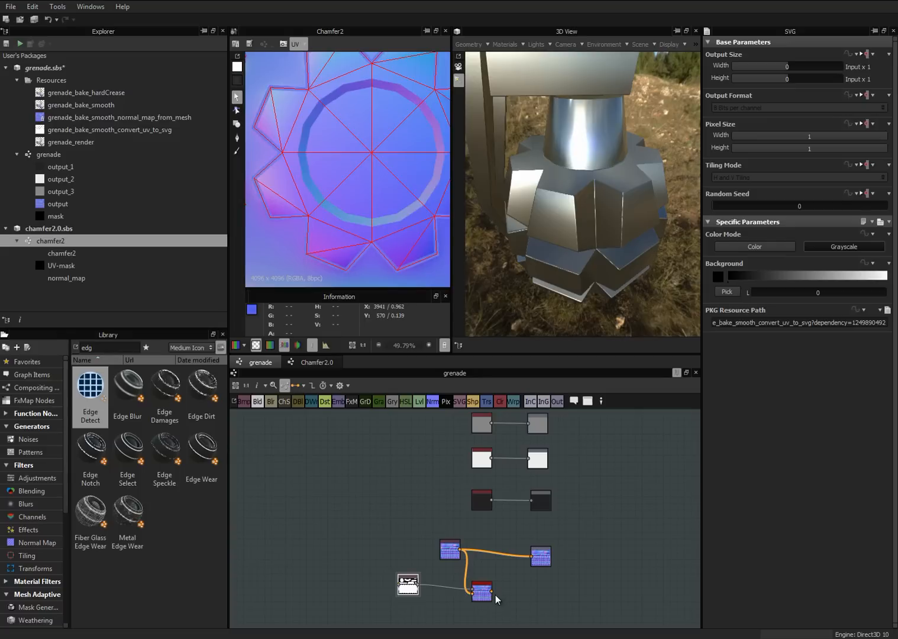
drag(492, 591, 551, 557)
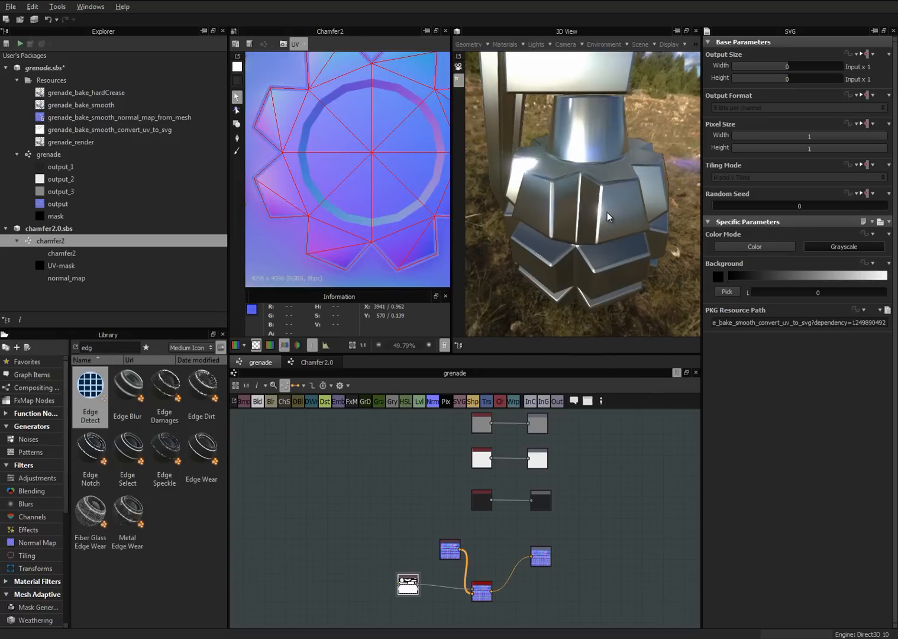
Examine the chamfered edges on the grenade's body segments and around the neck in the 3D view from several angles
drag(607, 213, 608, 188)
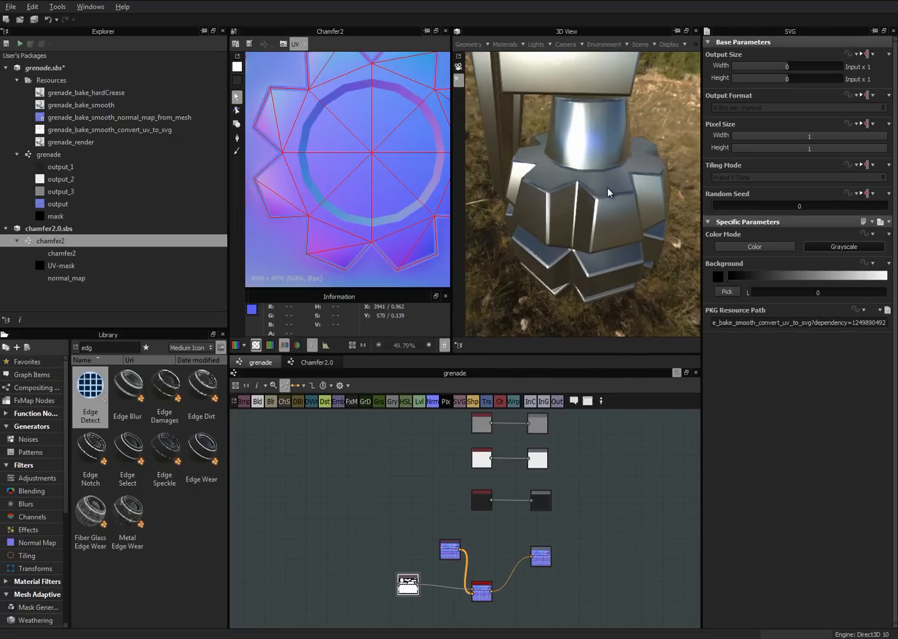
right_drag(606, 64, 650, 156)
drag(650, 156, 619, 256)
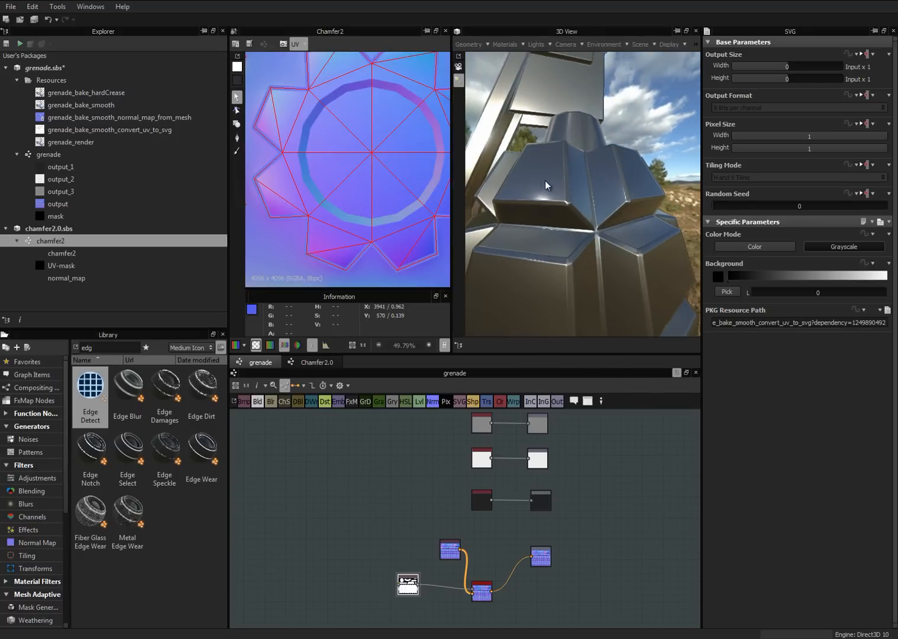
drag(545, 181, 558, 218)
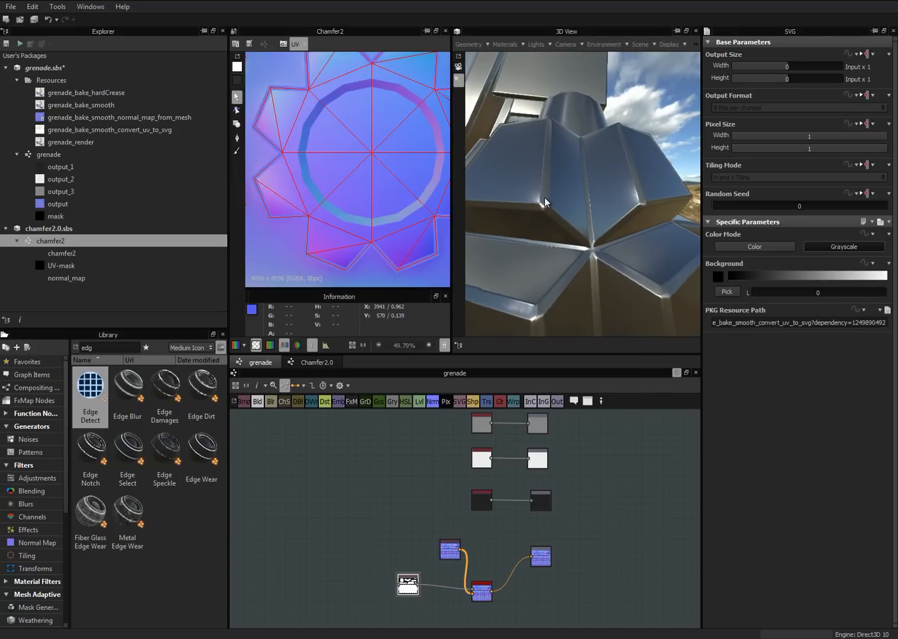
drag(568, 300, 567, 207)
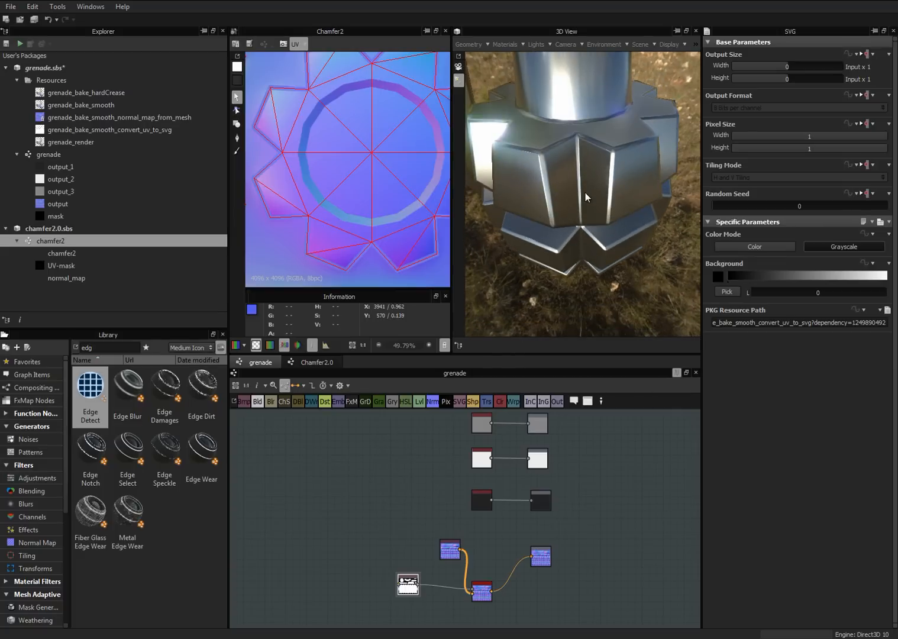
drag(585, 196, 593, 253)
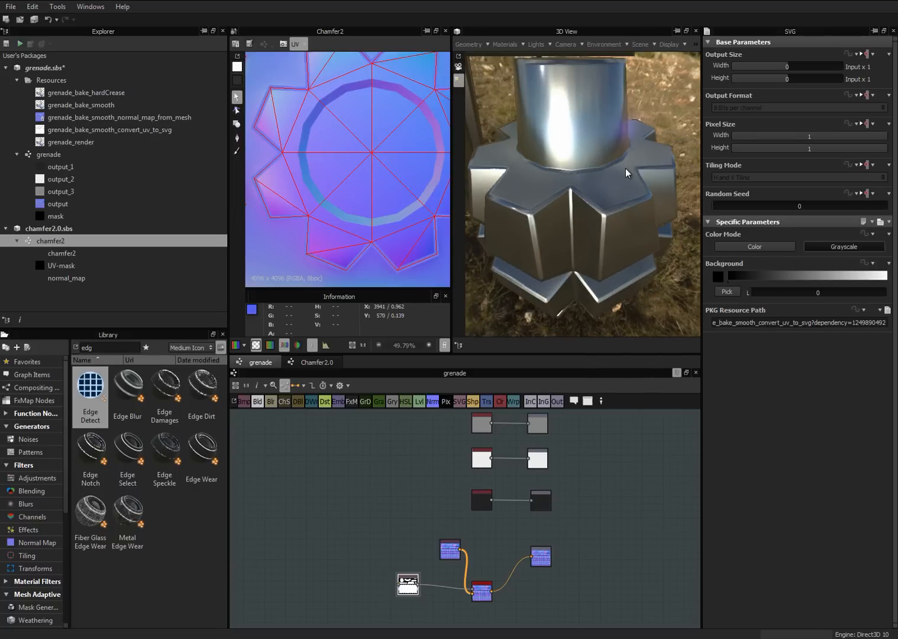
alt+drag(598, 187, 551, 201)
alt+right_drag(550, 202, 550, 268)
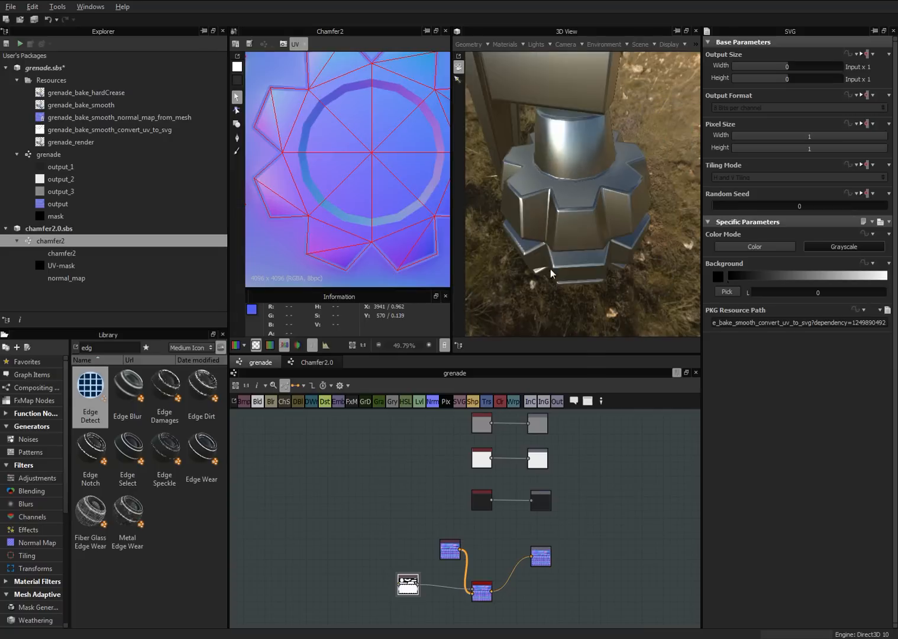
Examine the chamfers on the grenade's top block and lever bend up close, and on the side of the body
alt+drag(550, 269, 543, 225)
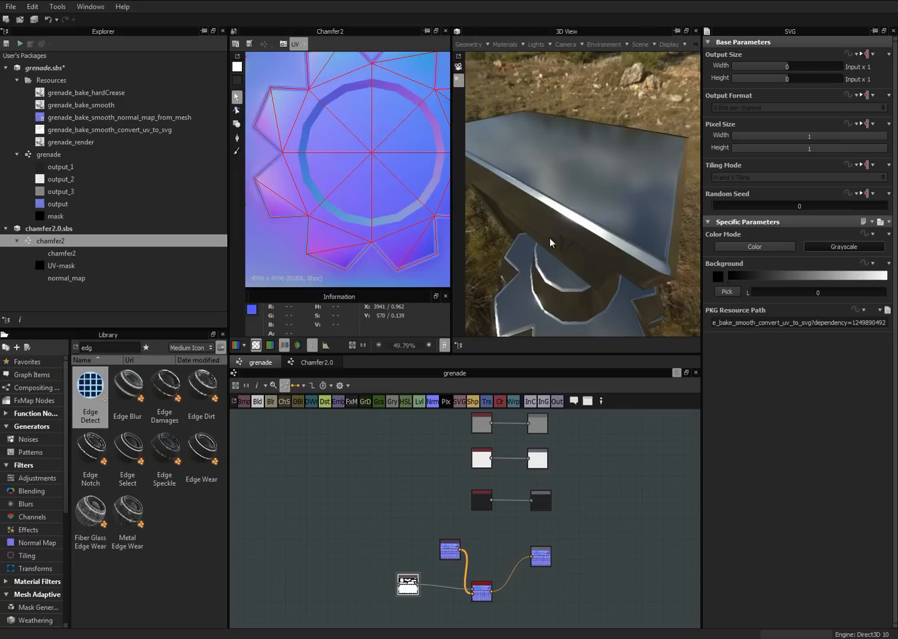
alt+drag(550, 238, 582, 235)
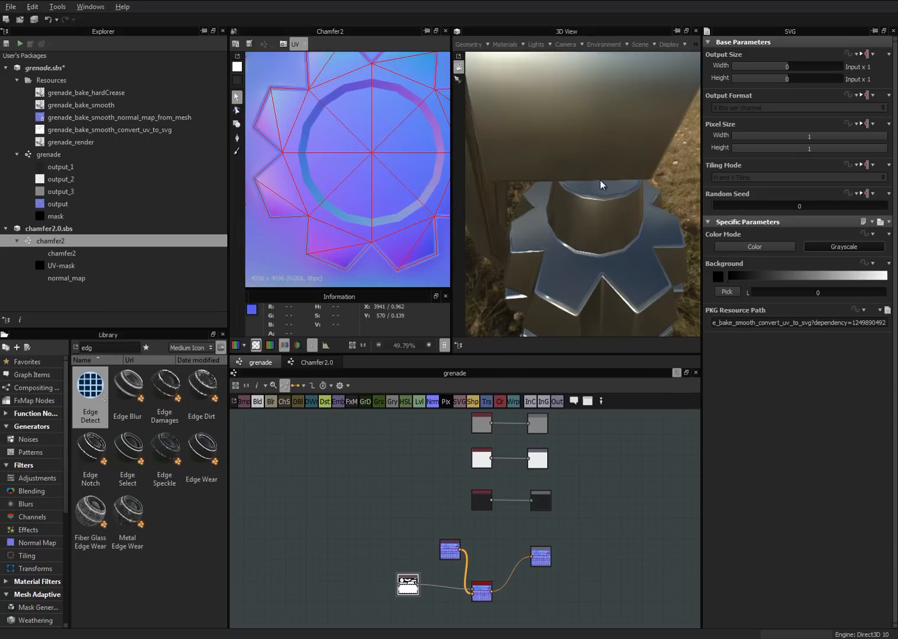
alt+right_drag(600, 180, 583, 255)
alt+drag(578, 253, 595, 129)
alt+right_drag(595, 125, 610, 47)
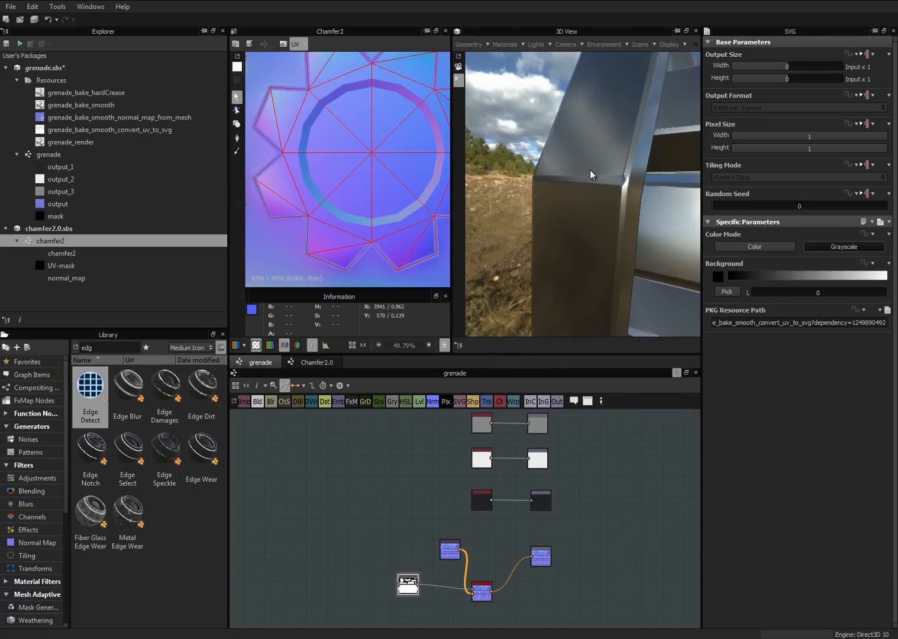
alt+drag(588, 183, 593, 121)
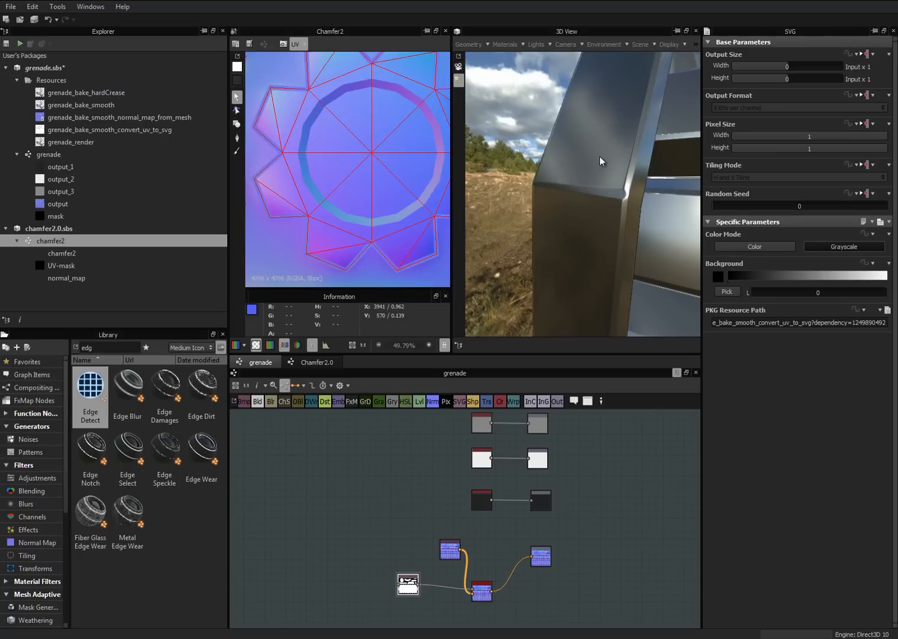
alt+right_drag(586, 225, 586, 331)
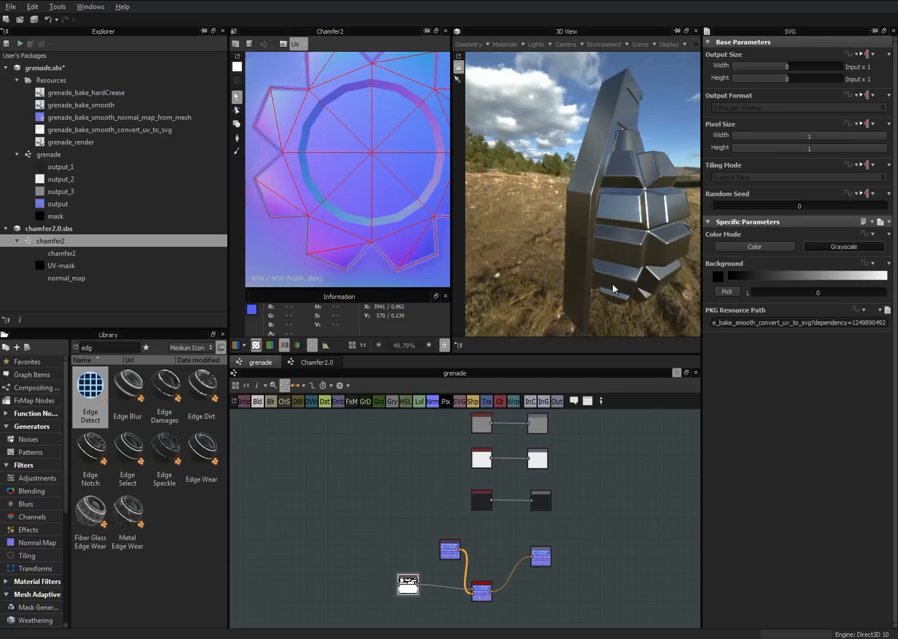
alt+drag(613, 290, 635, 271)
alt+right_drag(635, 272, 614, 261)
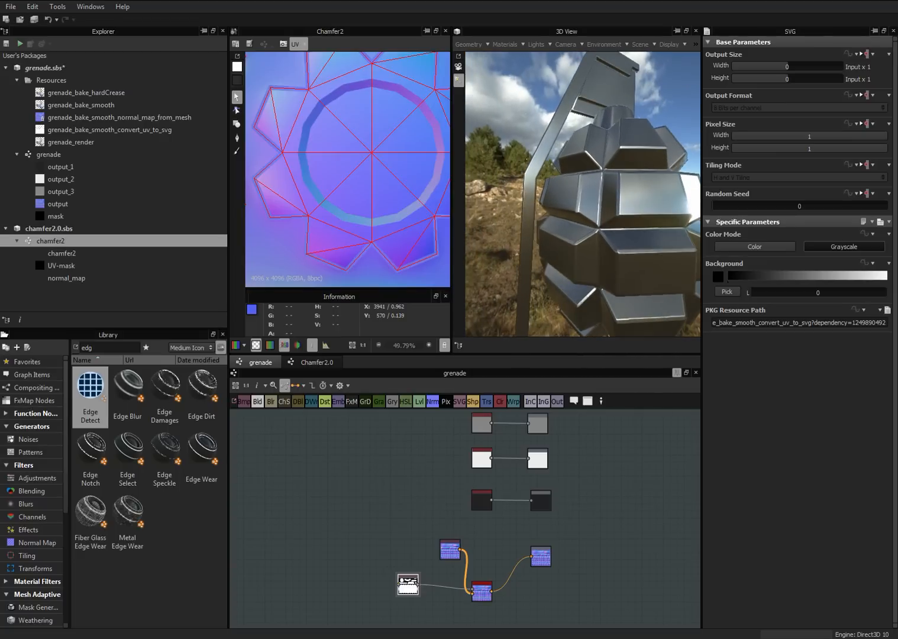
Set the chamfer2 node's chamfer_width to 1.15 and inspect the body segments' chamfers up close in the 3D view
click(486, 594)
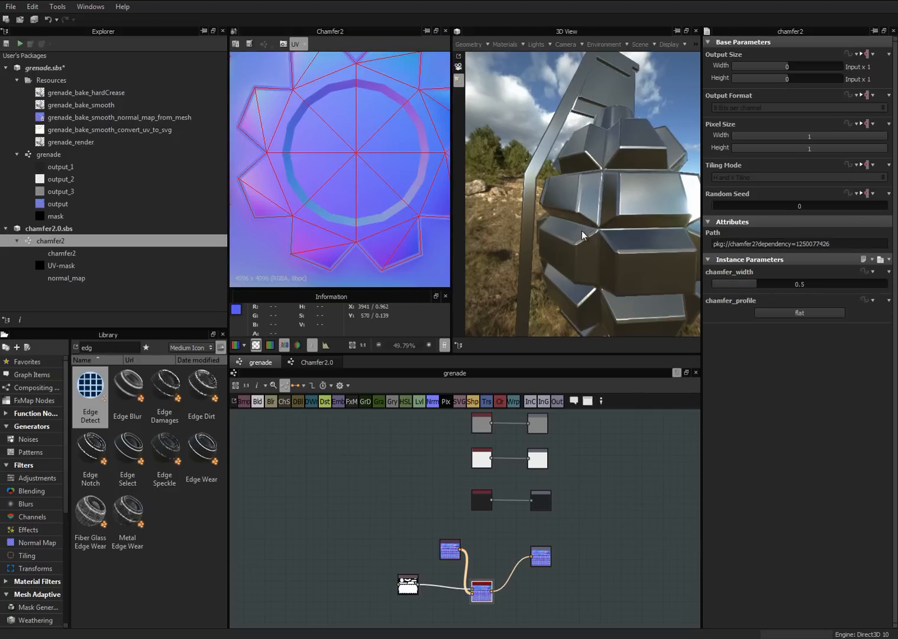
alt+right_drag(582, 232, 595, 206)
alt+drag(594, 205, 650, 241)
click(780, 282)
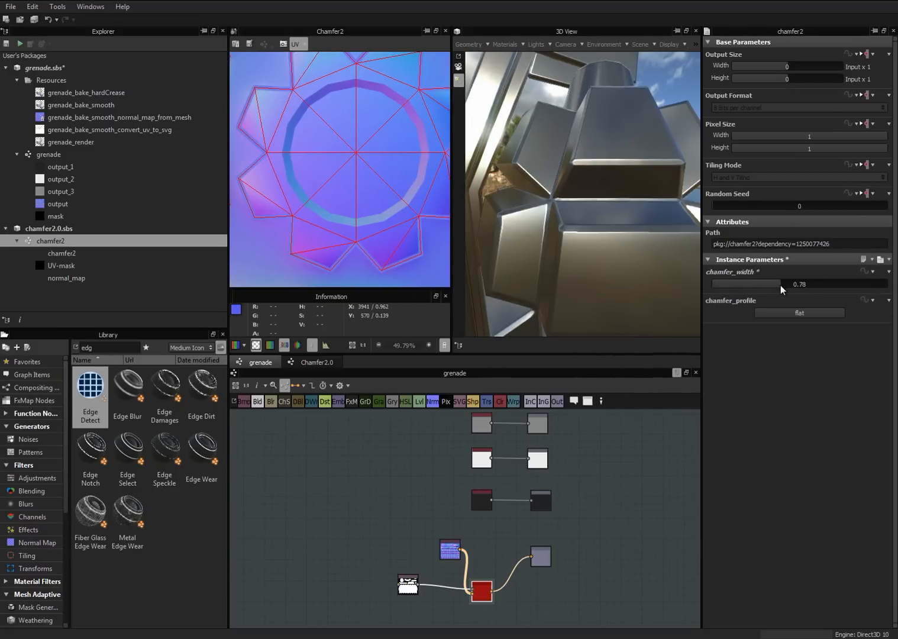
click(813, 285)
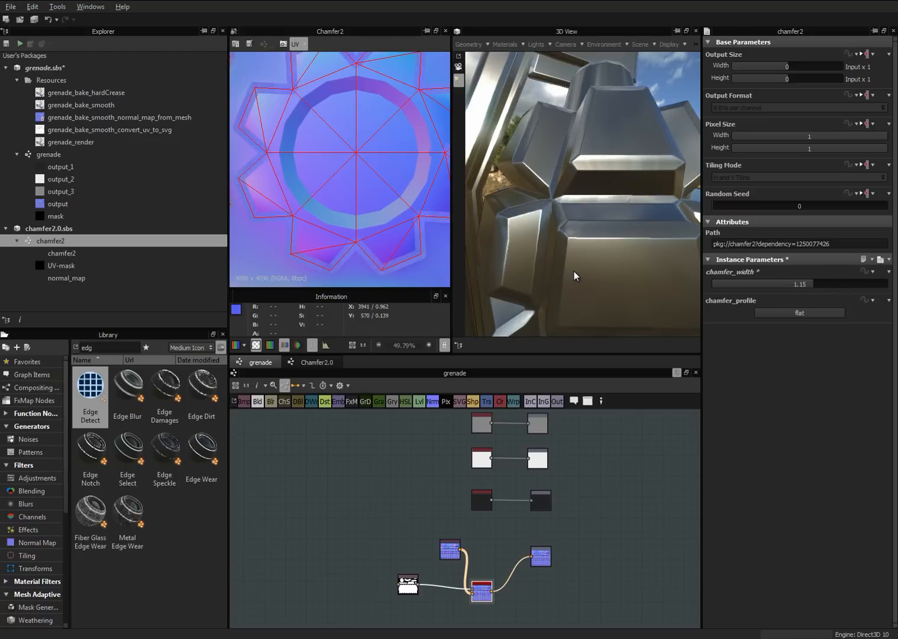
drag(577, 277, 627, 228)
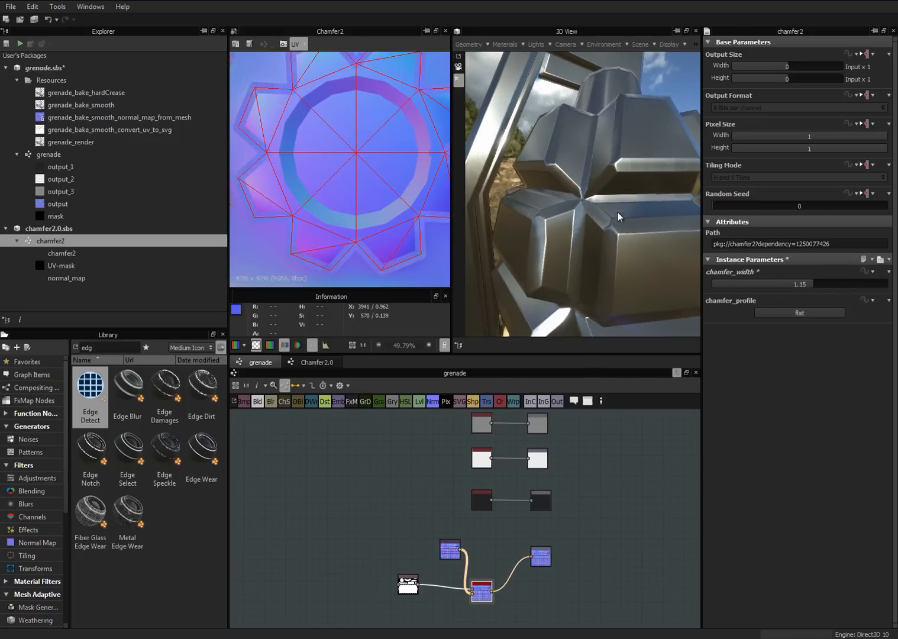
Set the chamfer2 node's chamfer_profile to round and inspect the body segments' edges in the 3D view
drag(623, 258, 631, 260)
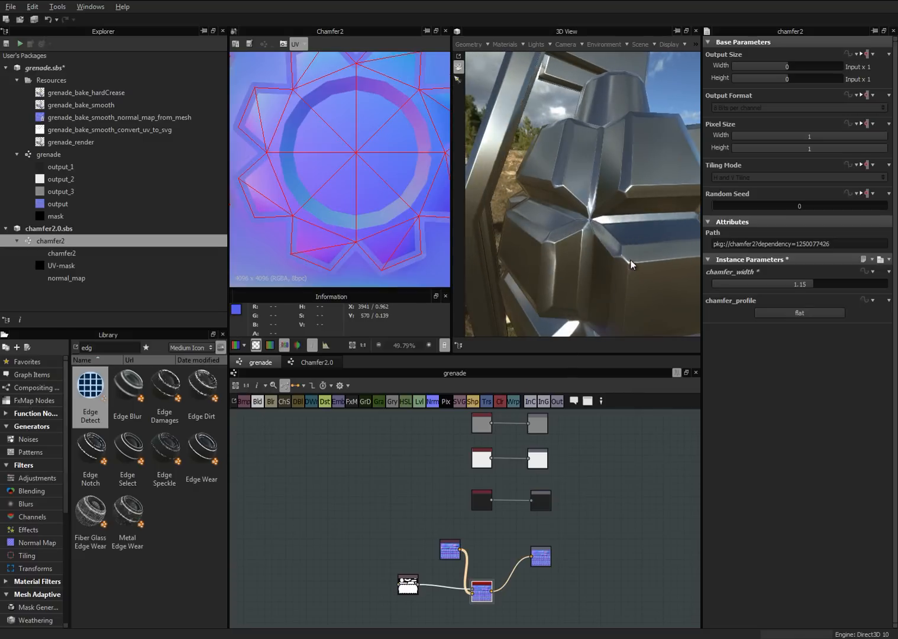
click(802, 311)
click(774, 314)
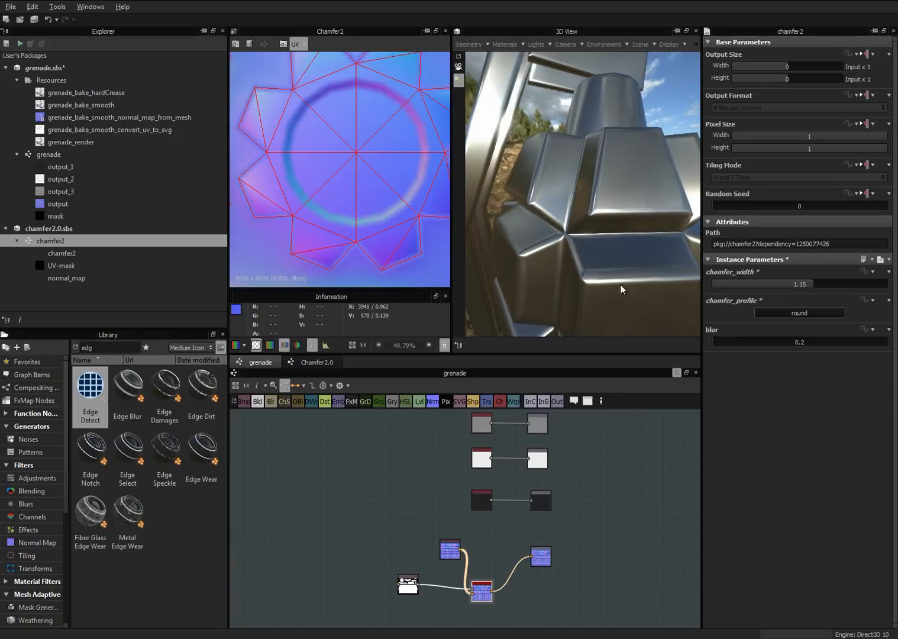
drag(622, 291, 697, 318)
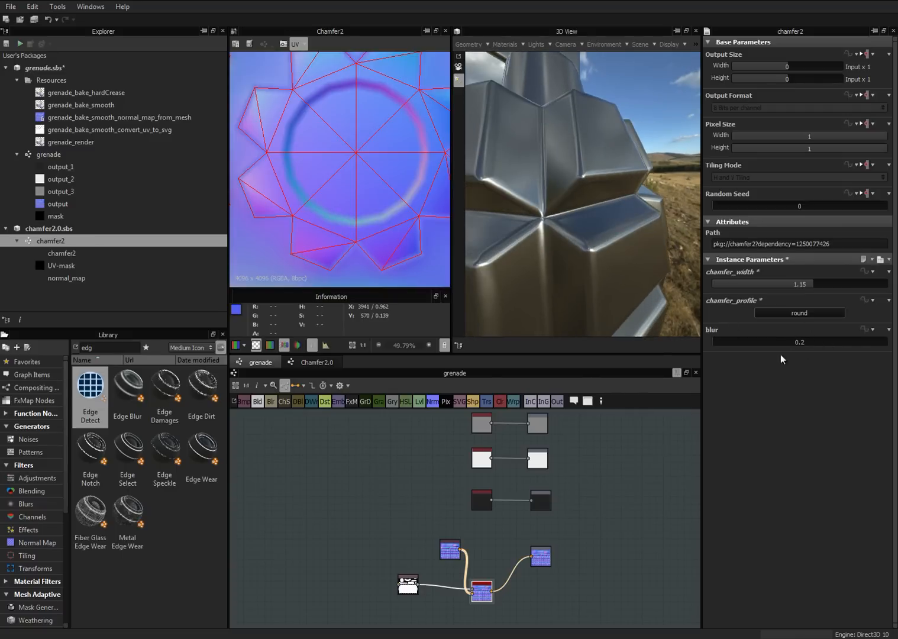
mouse_move(557, 243)
mouse_down()
mouse_move(551, 231)
mouse_move(555, 242)
mouse_up()
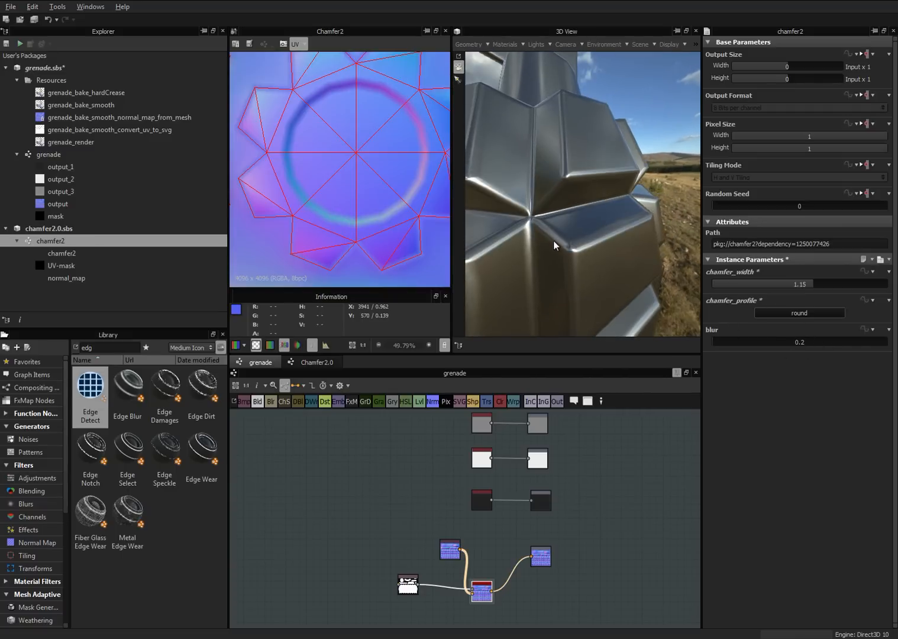
Set the chamfer2 node's chamfer_width to 1.7 and blur to 0.86, checking the grenade's body and neck
click(862, 282)
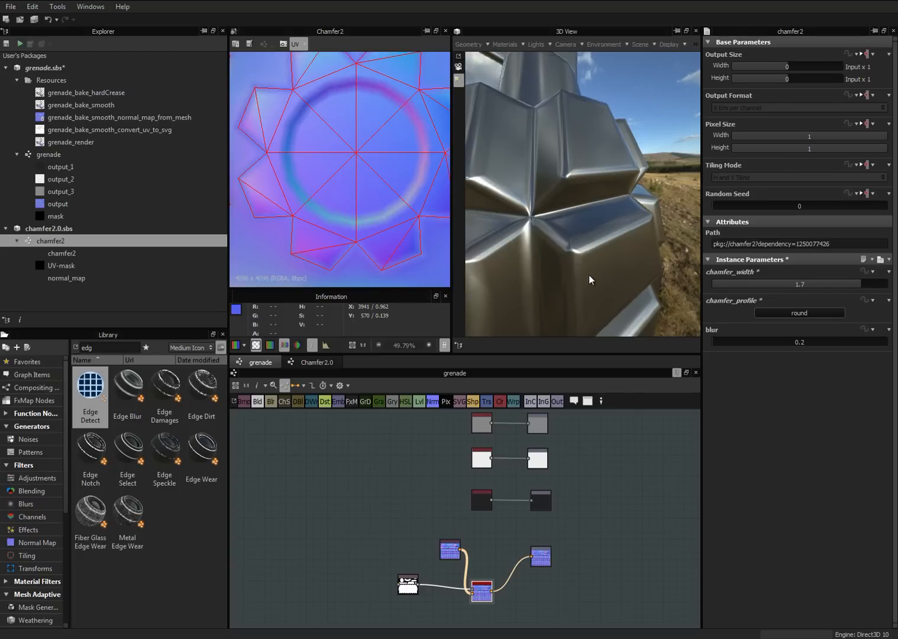
drag(594, 270, 548, 218)
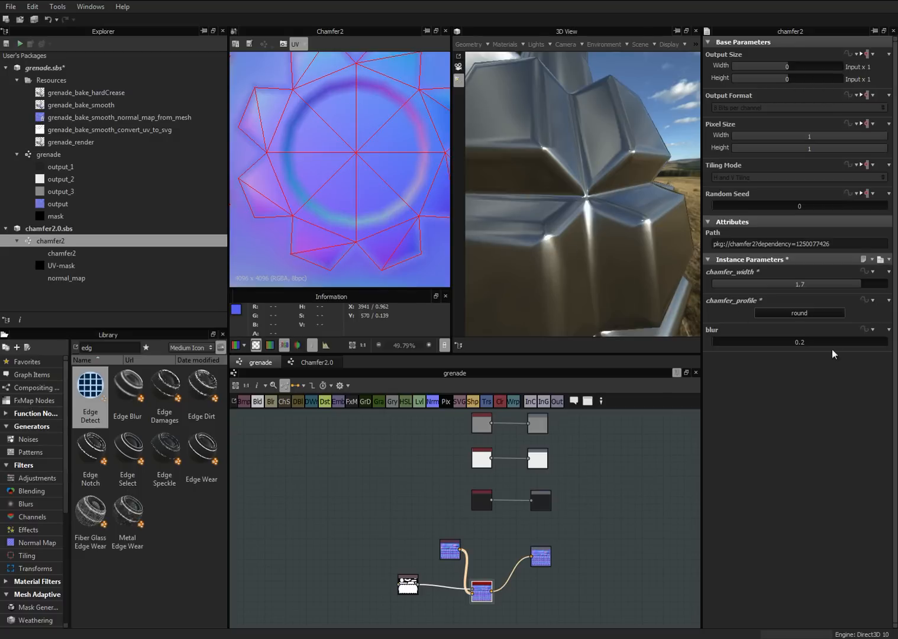
click(777, 342)
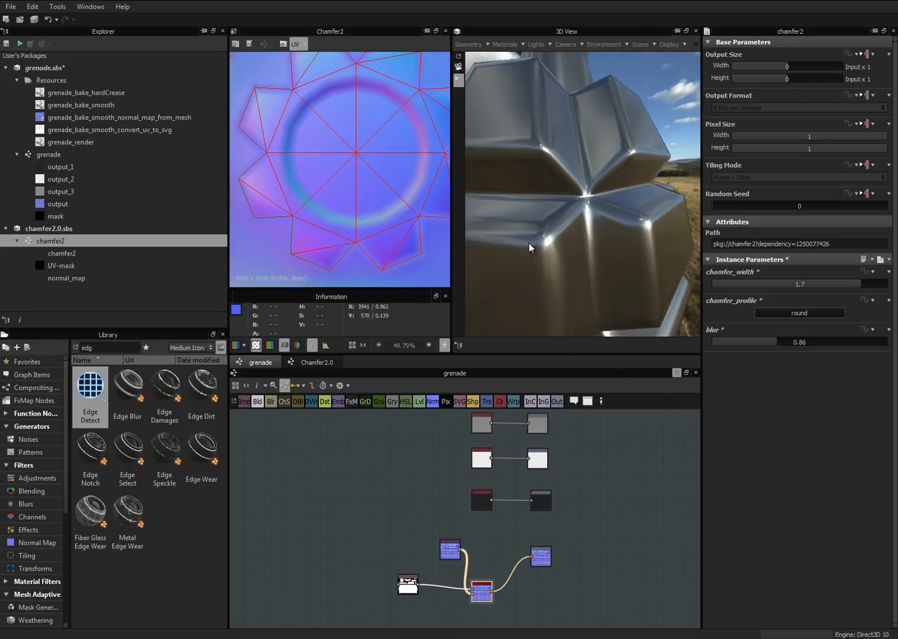
drag(561, 241, 551, 263)
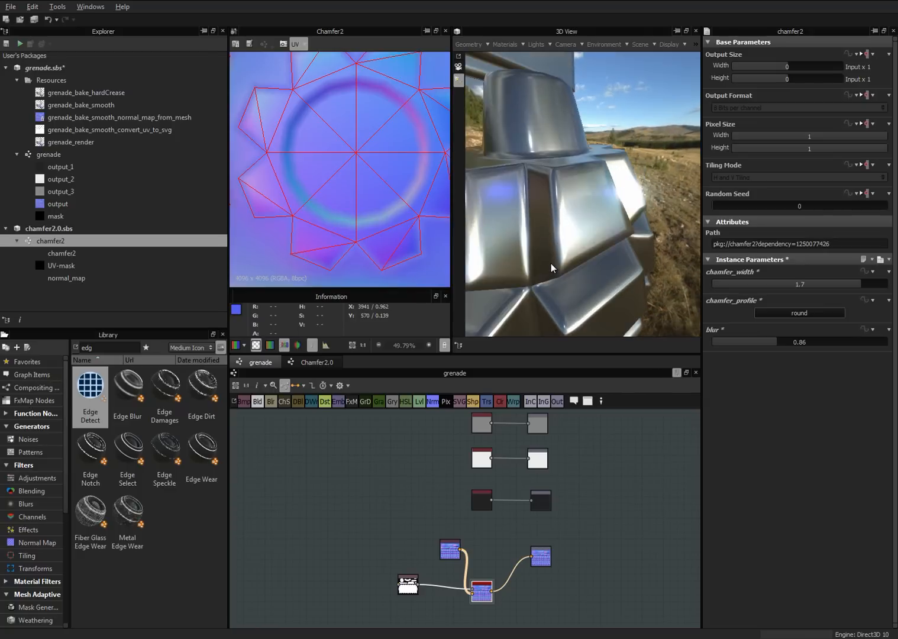
mouse_move(589, 203)
mouse_down()
mouse_move(580, 252)
mouse_move(583, 215)
mouse_move(566, 256)
mouse_move(542, 199)
mouse_move(558, 153)
mouse_move(610, 170)
mouse_move(622, 216)
mouse_move(590, 194)
mouse_up()
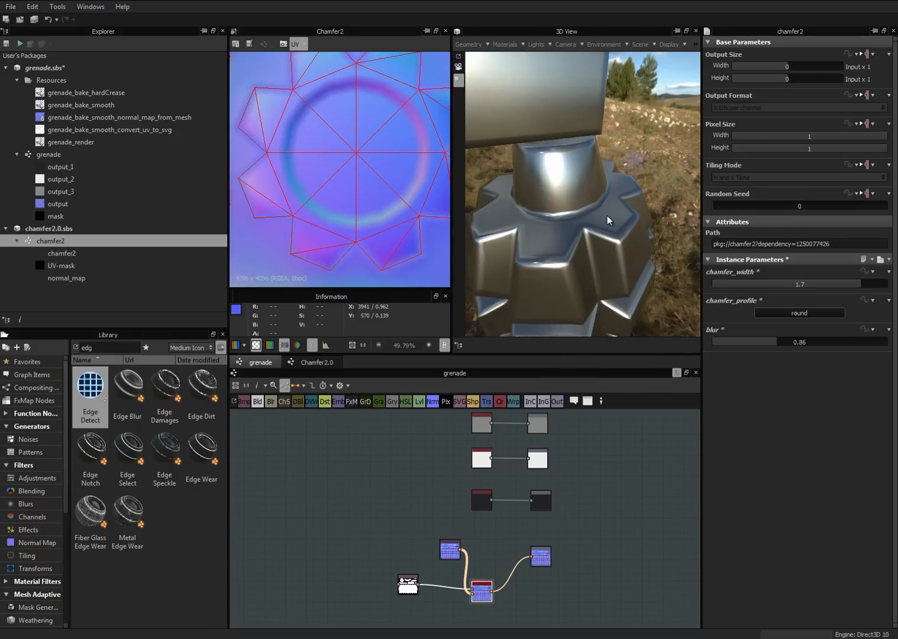
mouse_move(606, 215)
mouse_down()
mouse_move(553, 219)
mouse_move(603, 213)
mouse_up()
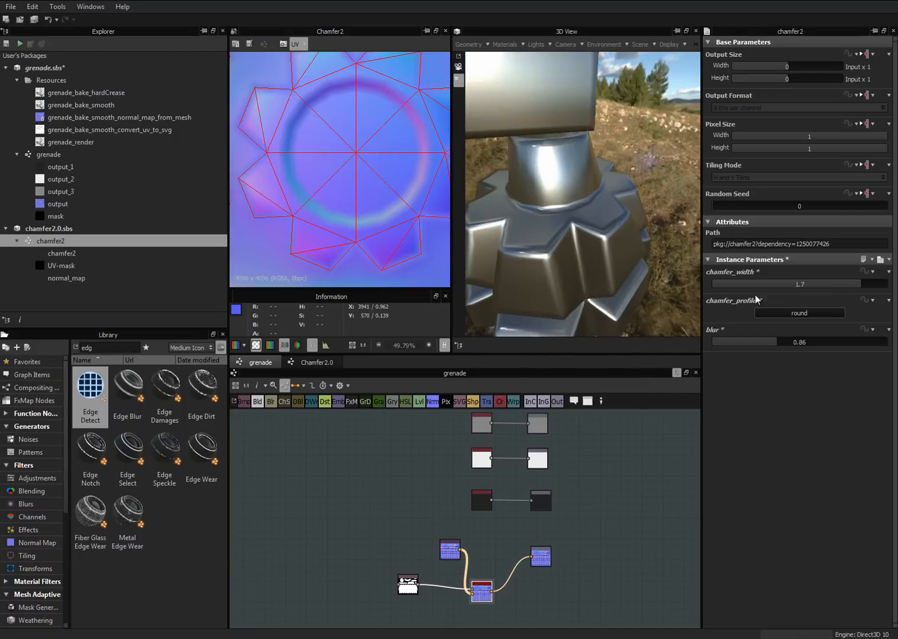
Set the chamfer_width to 1.15 and inspect the edges around the grenade's neck up close
click(813, 286)
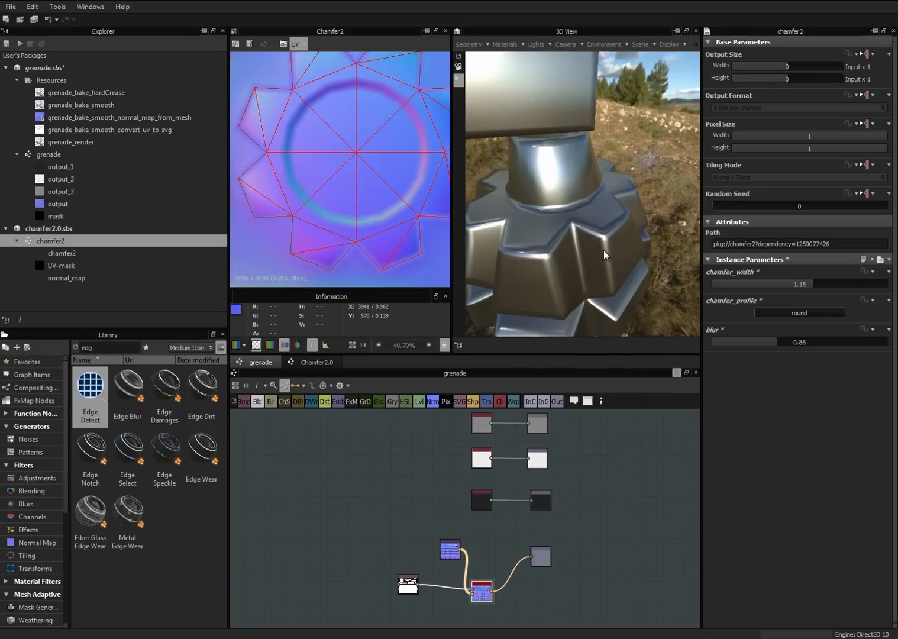
drag(597, 248, 564, 179)
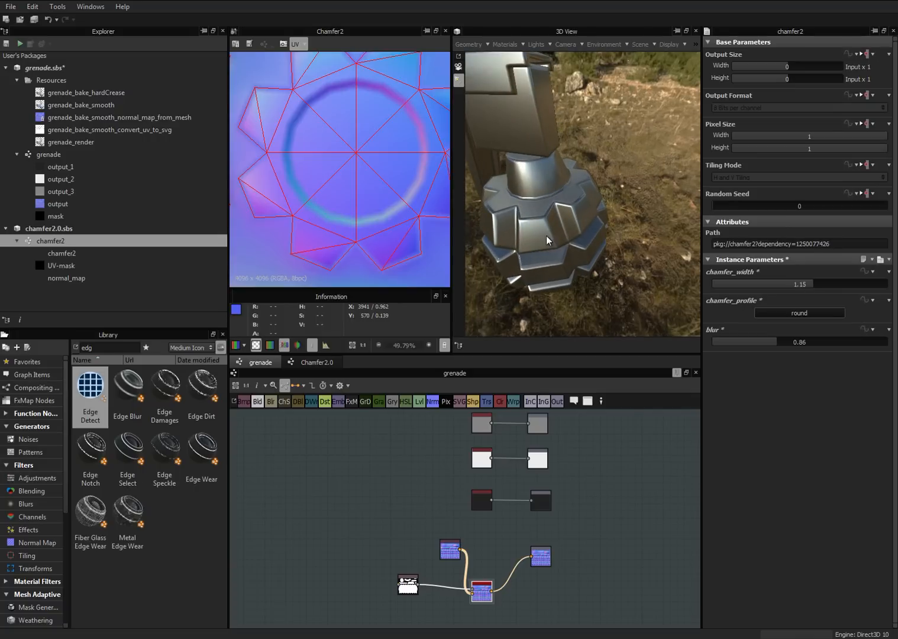
drag(546, 236, 593, 168)
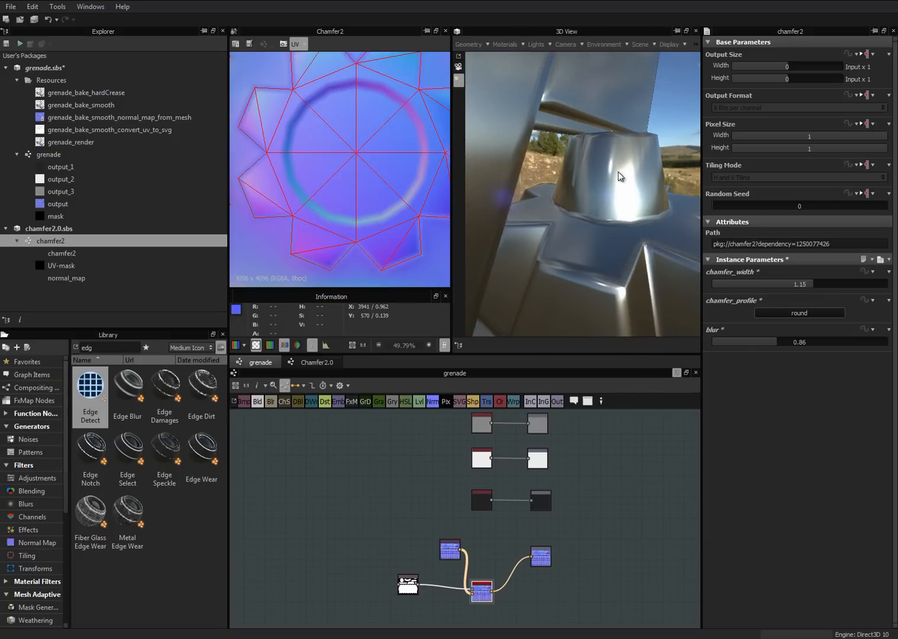
drag(605, 169, 580, 138)
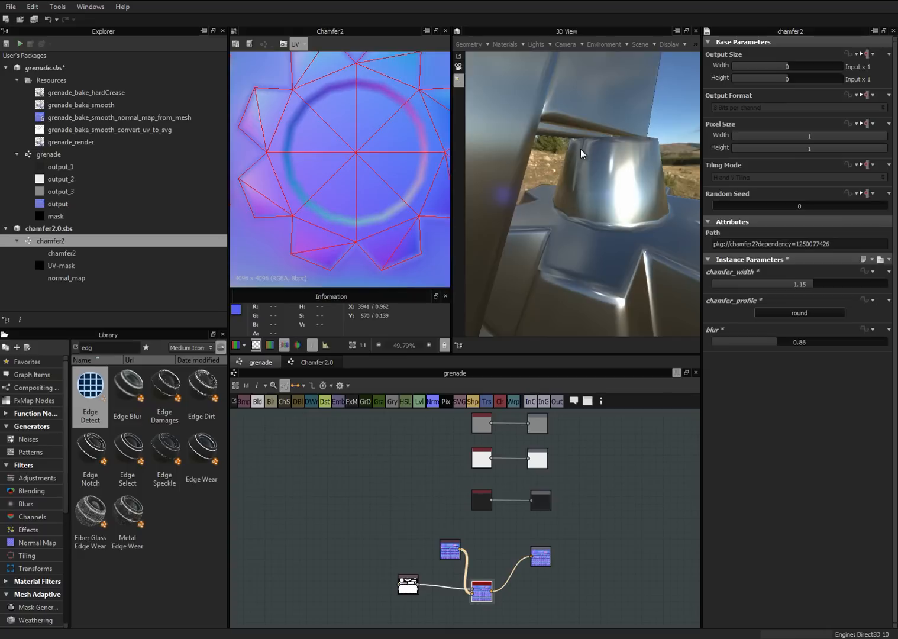
drag(579, 173, 563, 150)
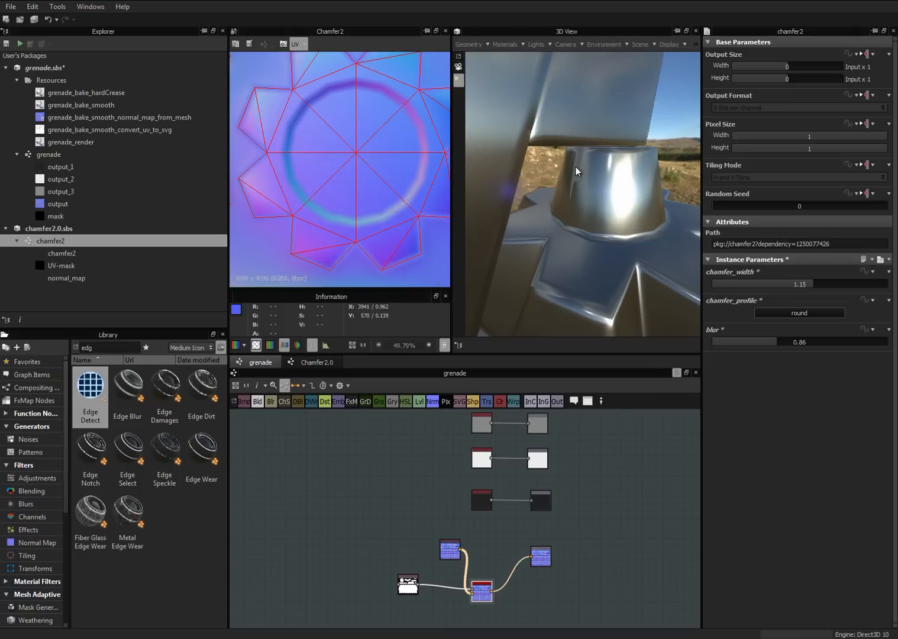
Display the SVG mask at an end of the curved neck UV strip for vertex editing, moving its node above the normal map bitmap
scroll(355, 190, down, 6)
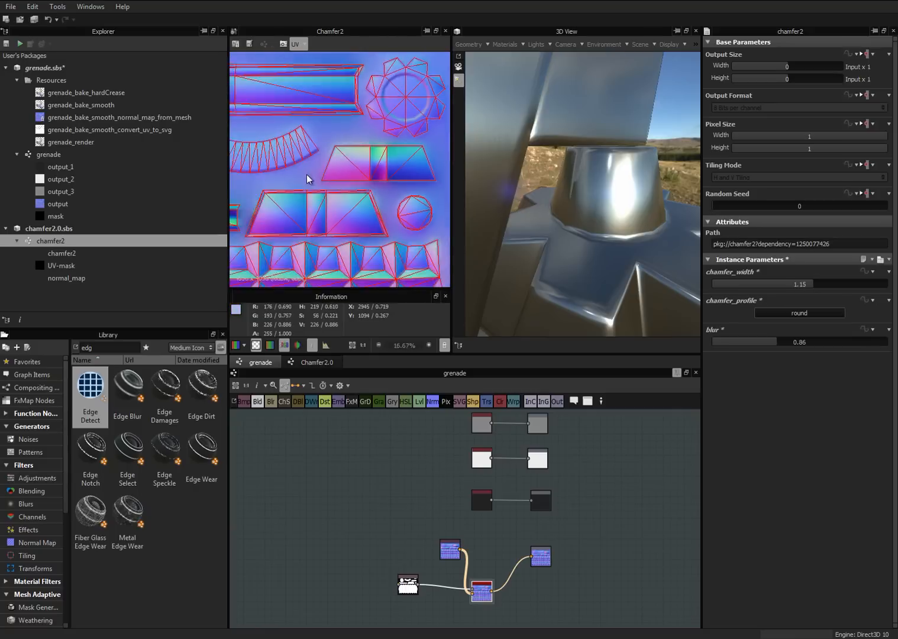
scroll(327, 98, up, 5)
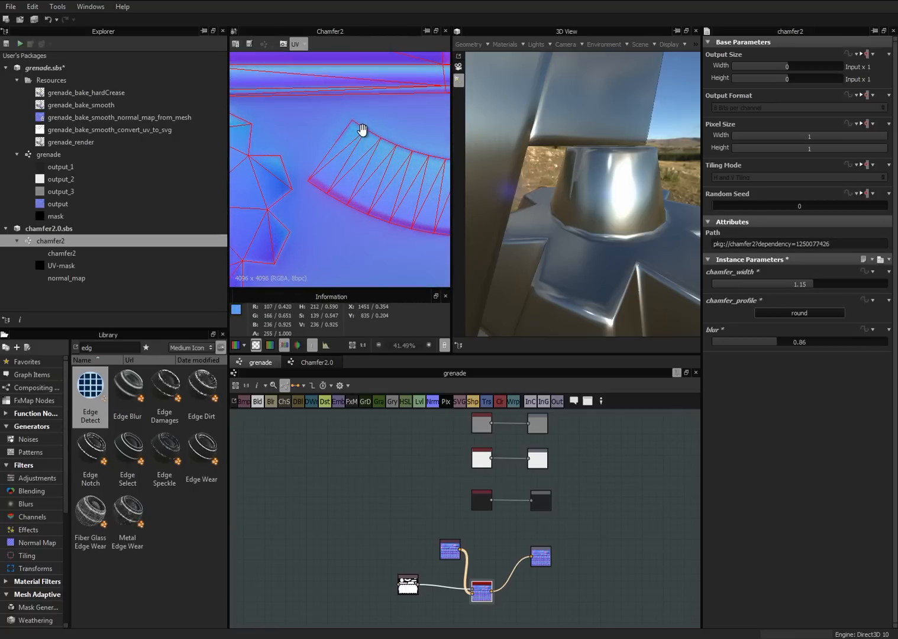
middle_drag(338, 231, 232, 224)
middle_drag(378, 205, 252, 230)
scroll(351, 193, up, 3)
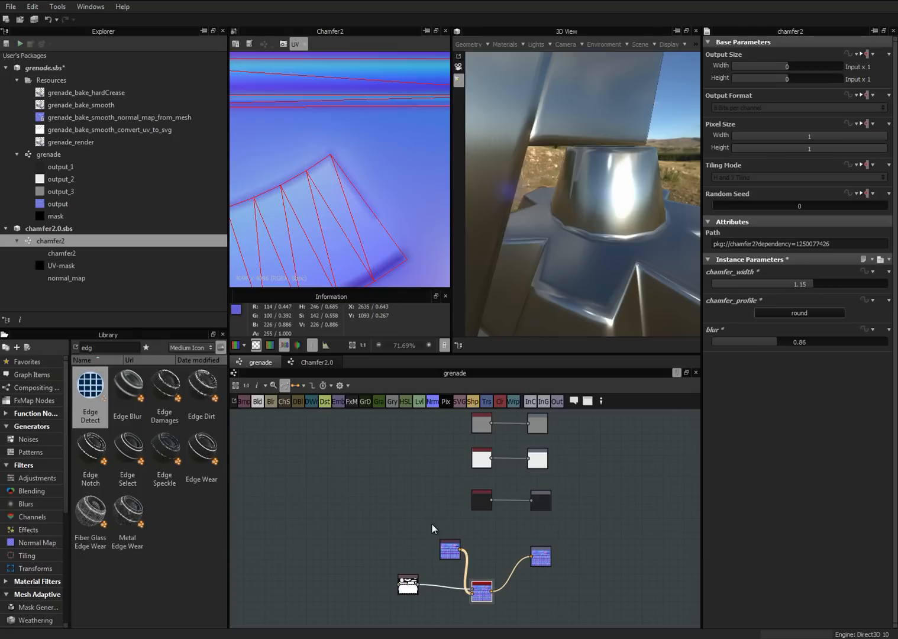
click(412, 588)
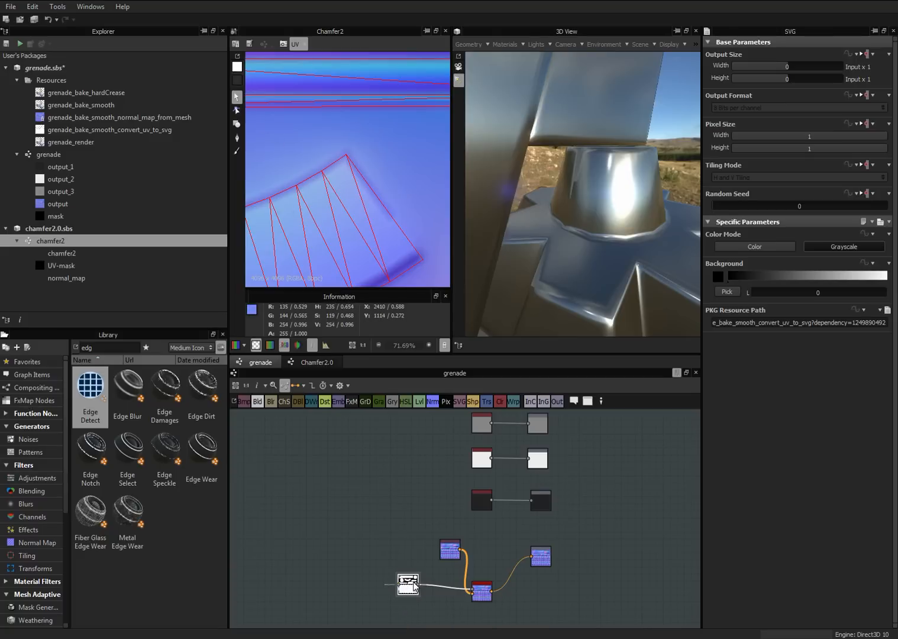
click(237, 110)
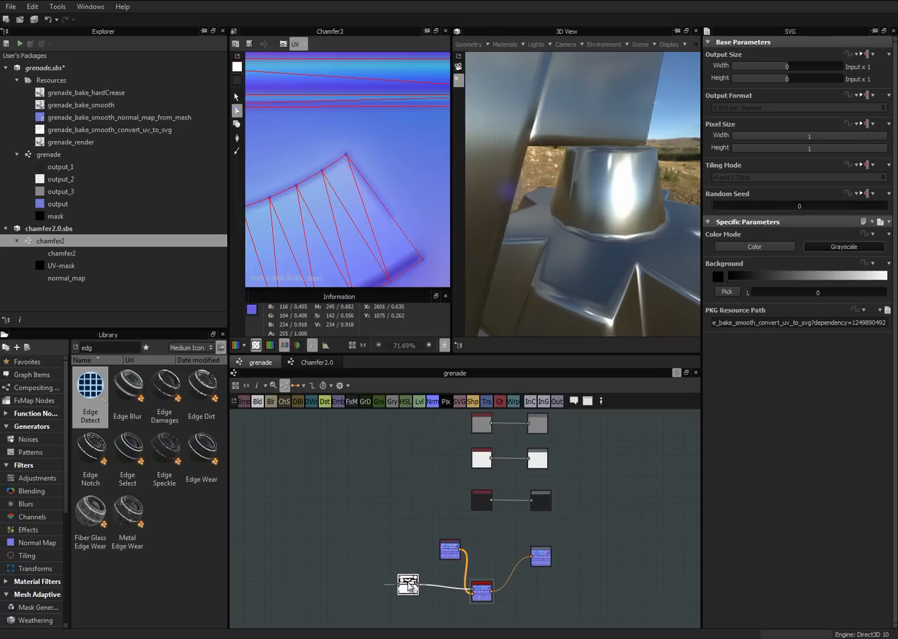
drag(413, 585, 406, 521)
double_click(406, 521)
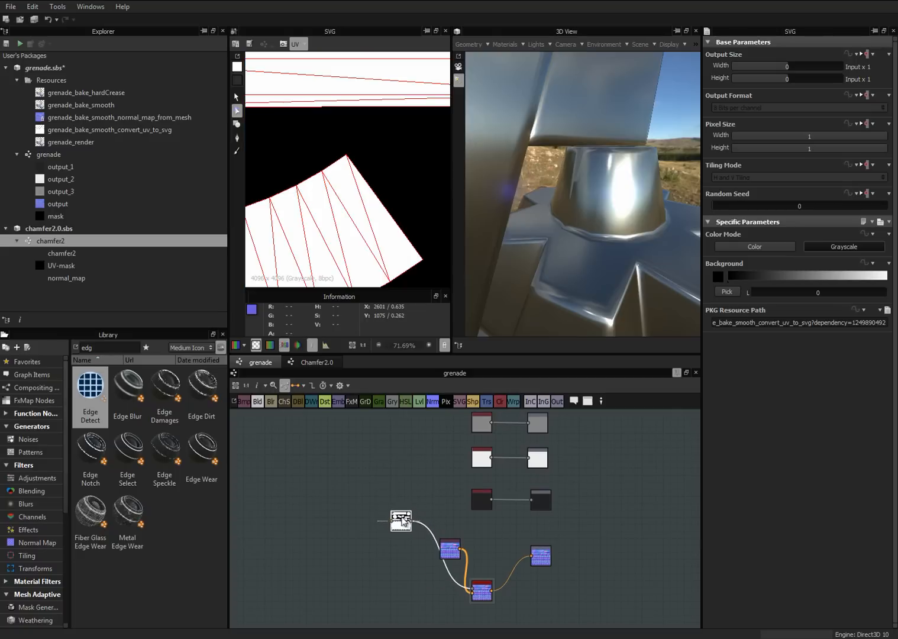
Move the two corner vertices at this end of the curved strip's mask shape slightly outward past the UV edge
click(363, 195)
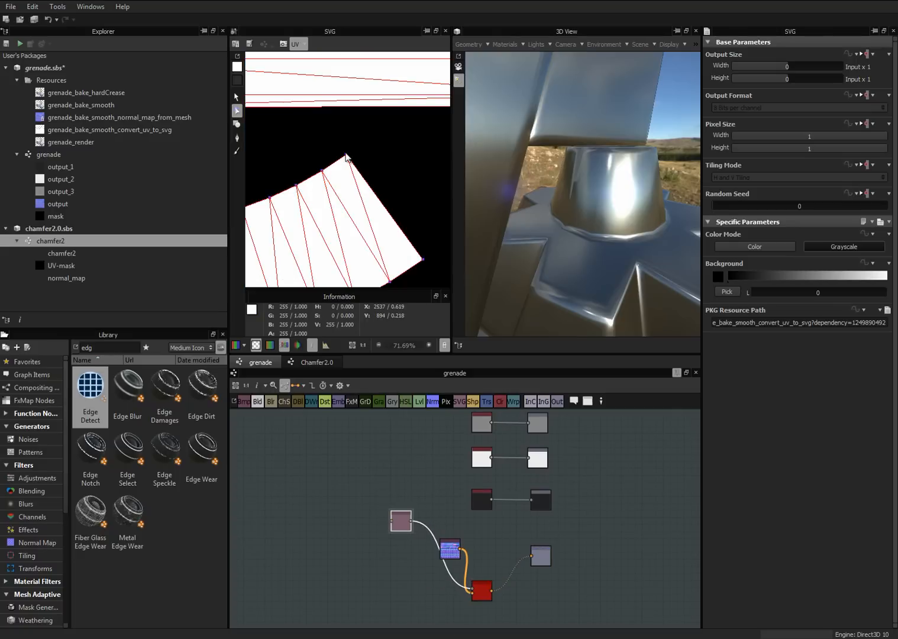
drag(353, 150, 355, 146)
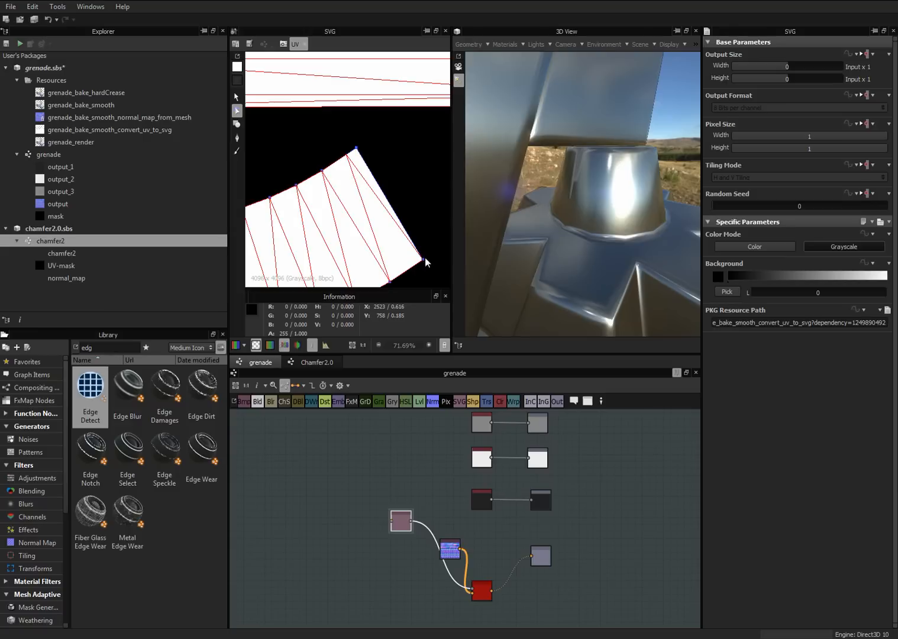
drag(425, 258, 431, 255)
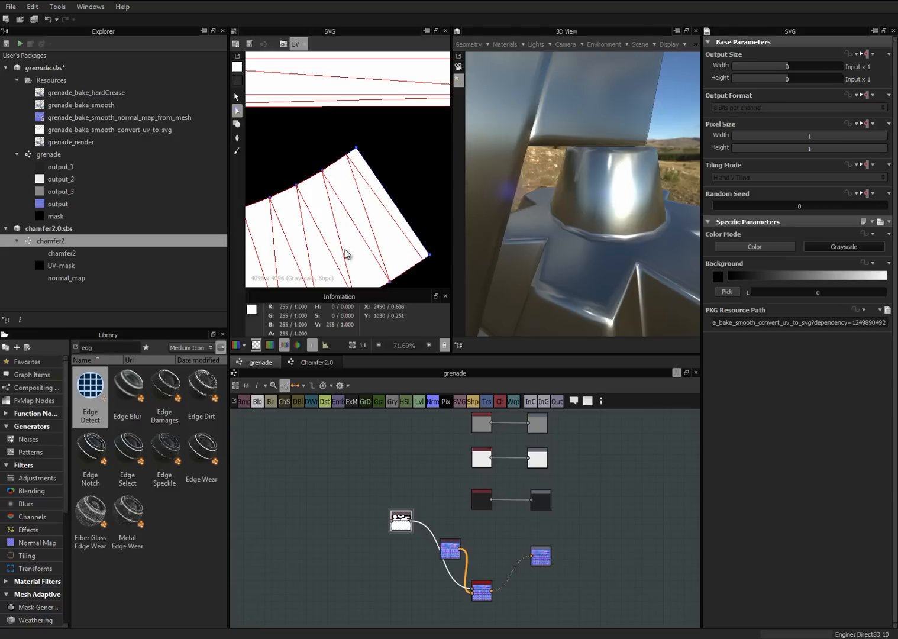
Move the two corner vertices at the curved strip's opposite end outward past the UV edge, and check the whole grenade in 3D
drag(326, 250, 390, 244)
scroll(391, 229, down, 3)
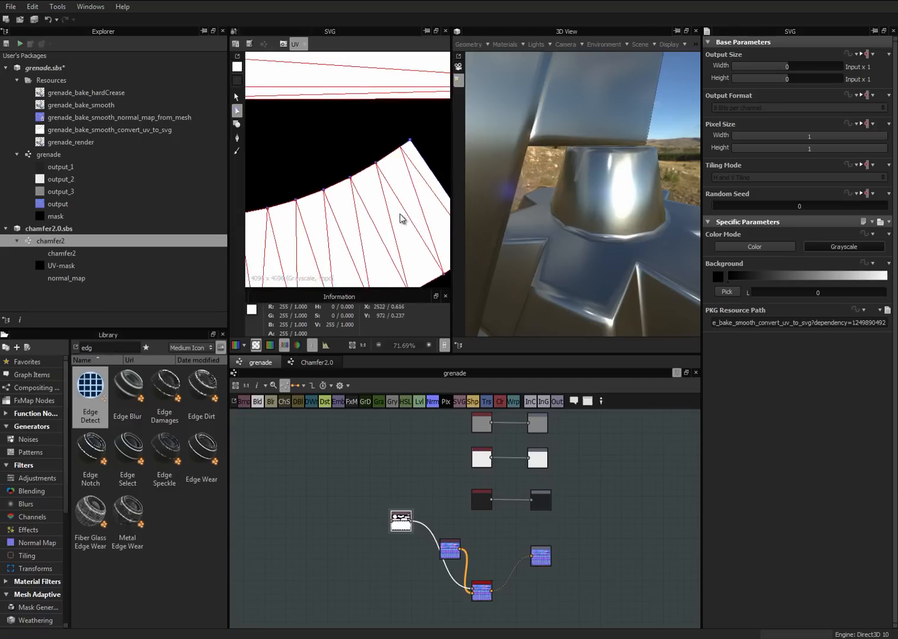
middle_drag(402, 236, 441, 236)
middle_drag(266, 244, 441, 258)
scroll(358, 202, up, 4)
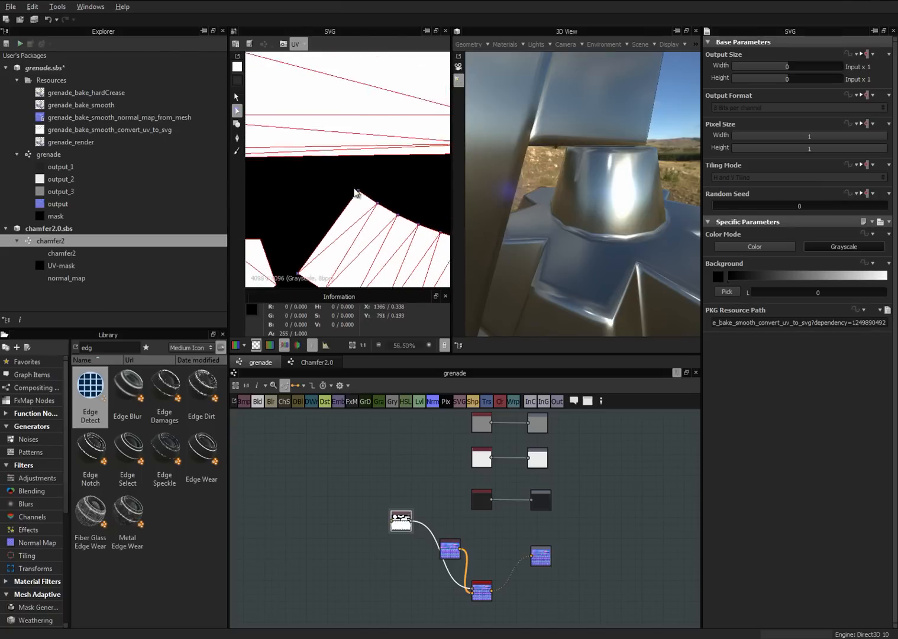
middle_drag(368, 213, 381, 164)
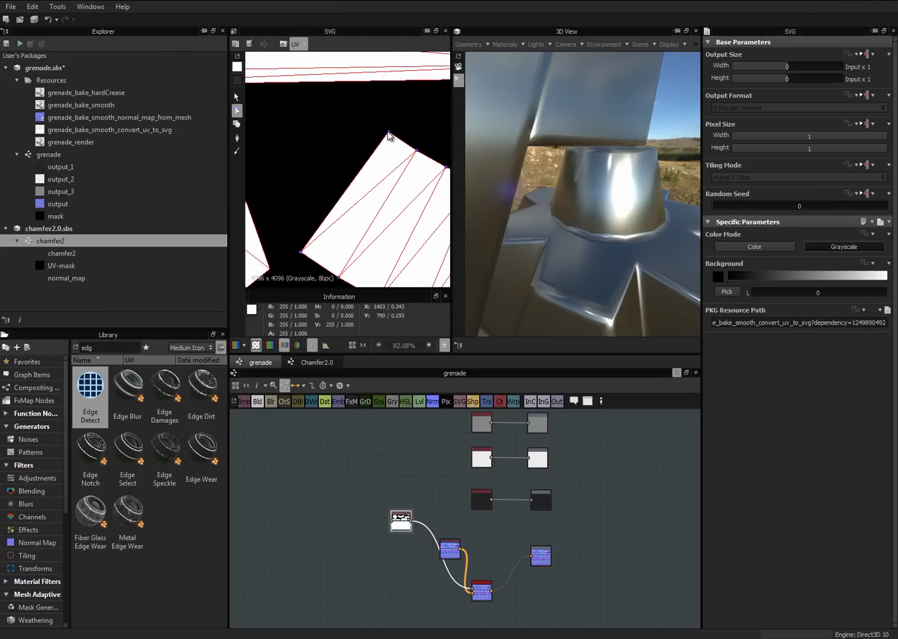
click(381, 130)
drag(381, 129, 380, 127)
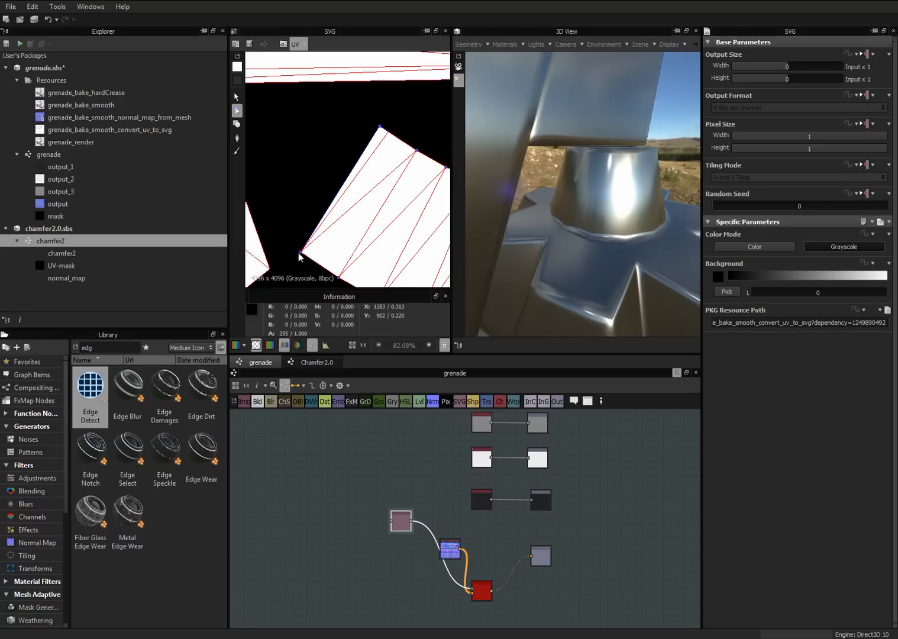
drag(290, 246, 281, 243)
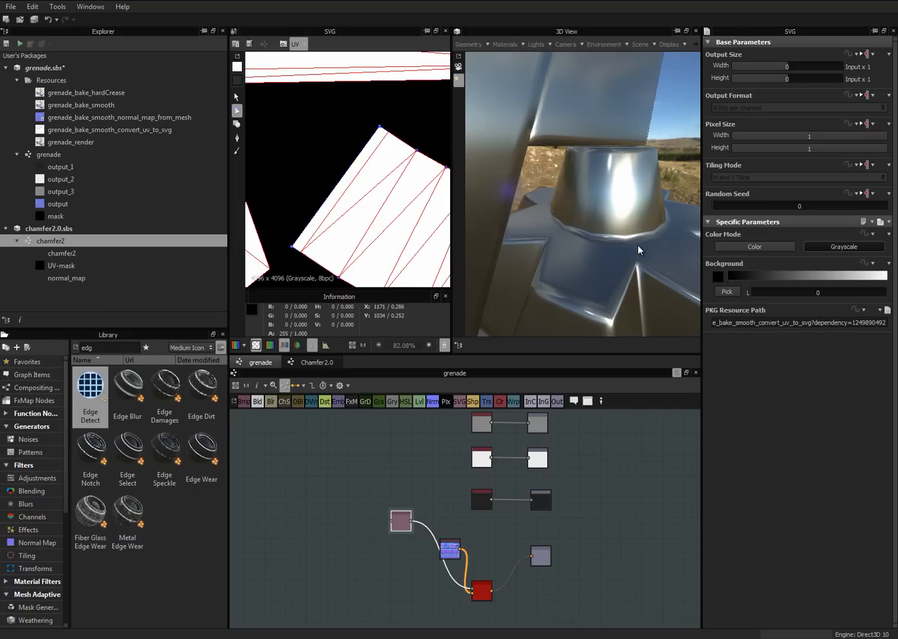
drag(638, 245, 596, 273)
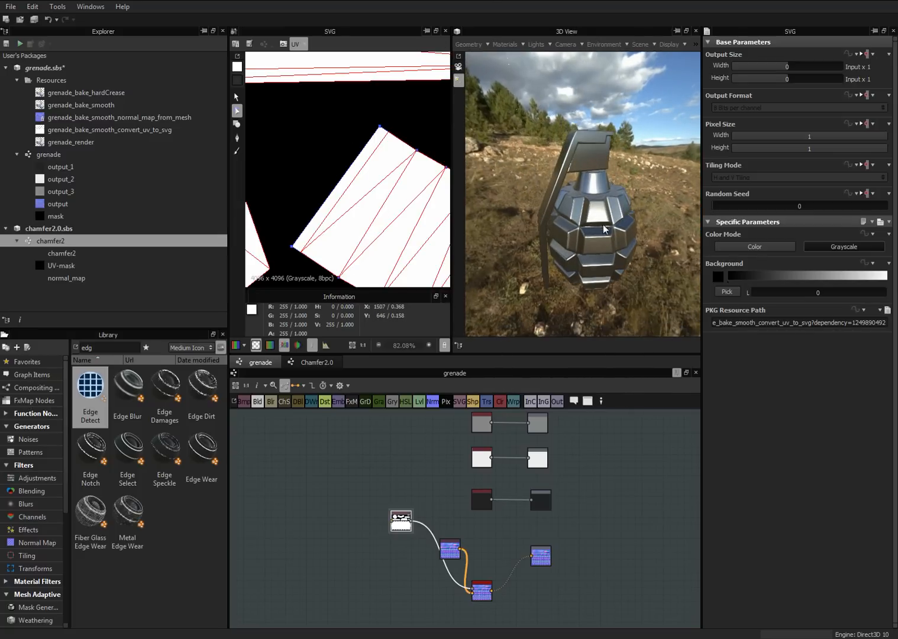
drag(604, 227, 555, 229)
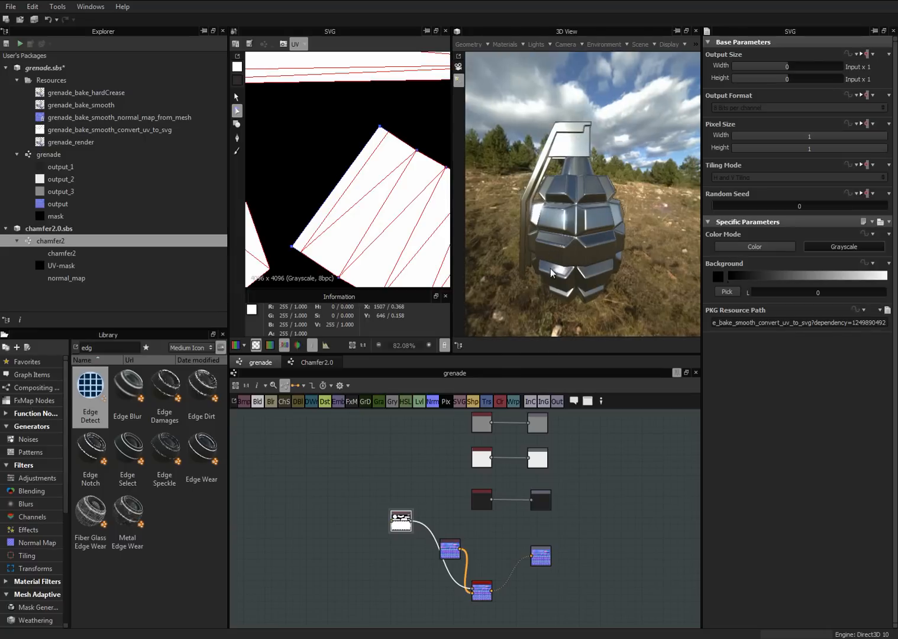
Examine the larger chamfer node network in the grenade graph, from the normal map and mask inputs to the branching nodes
middle_drag(572, 583, 587, 491)
scroll(579, 496, down, 3)
middle_drag(495, 545, 543, 458)
scroll(415, 468, up, 5)
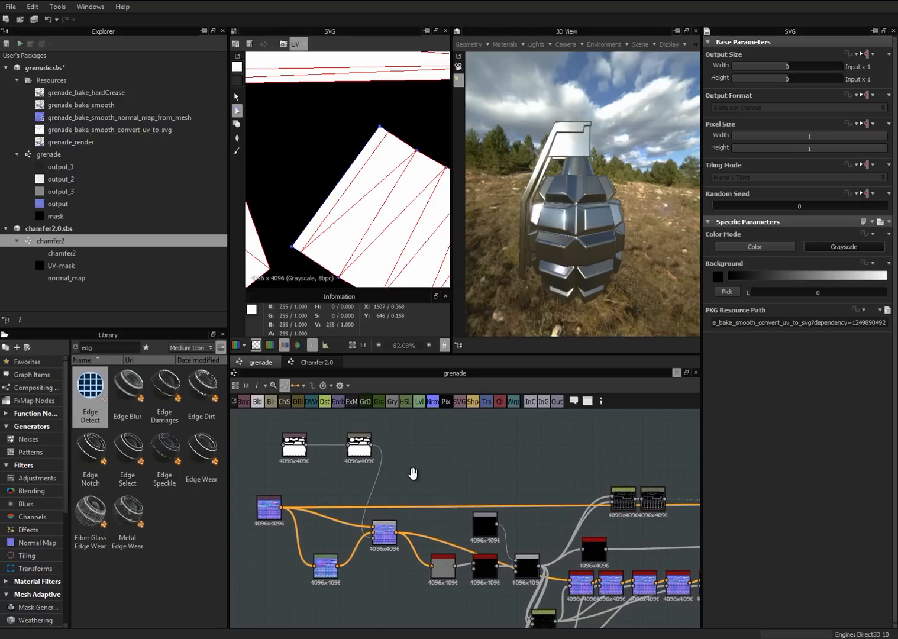
scroll(414, 473, down, 3)
middle_drag(574, 475, 577, 439)
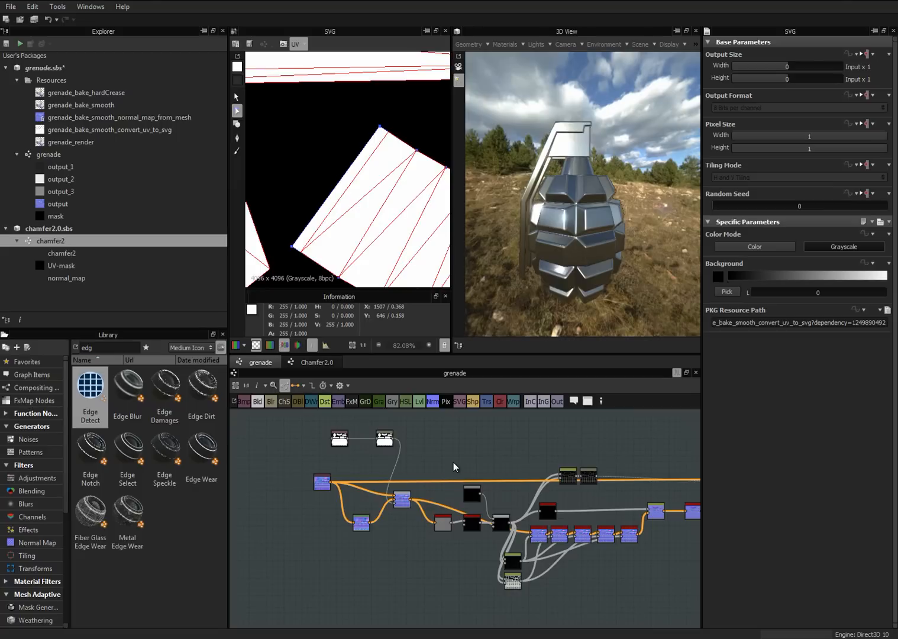
scroll(410, 466, up, 2)
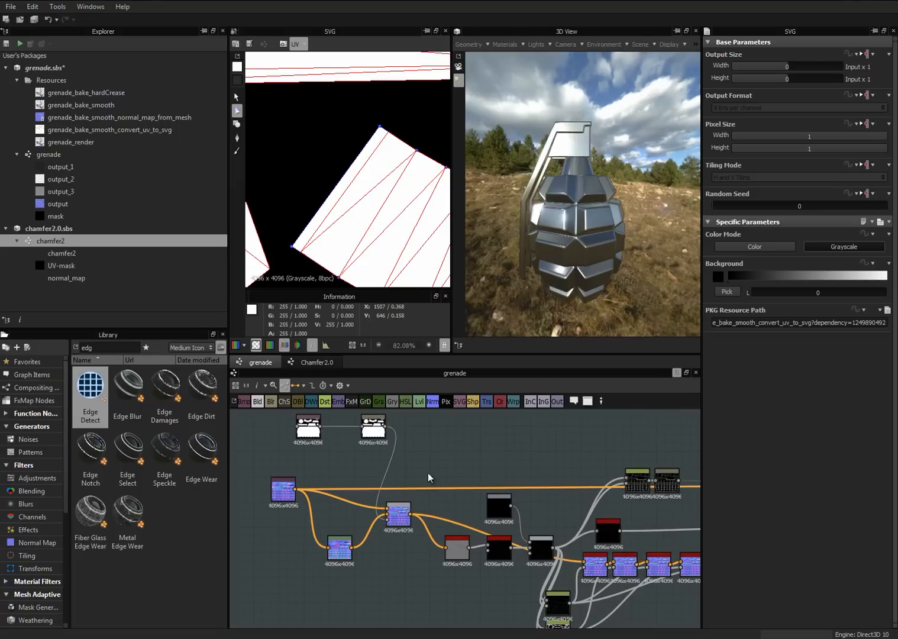
scroll(440, 470, up, 2)
middle_drag(532, 467, 478, 440)
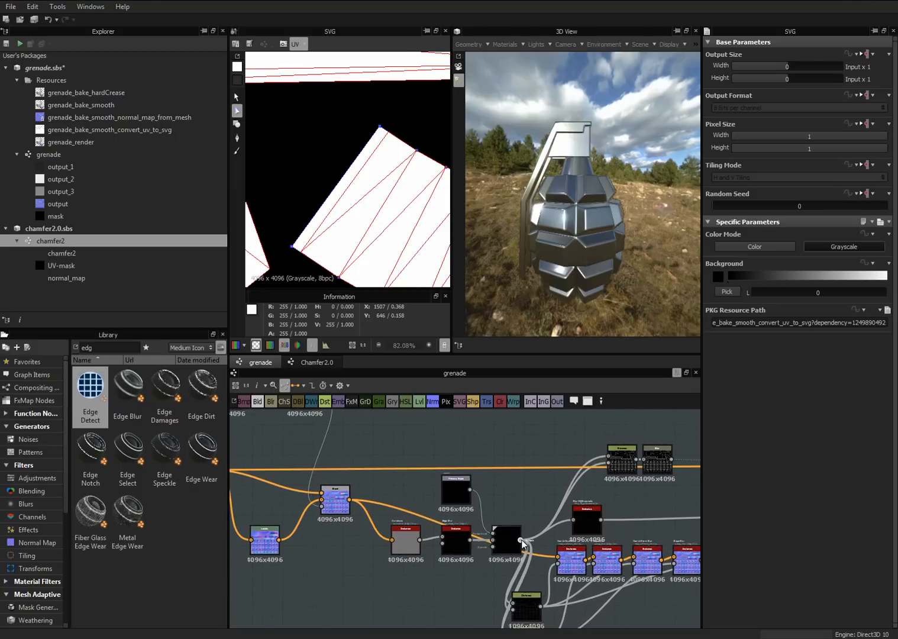
Move the Subtract Blend node's output connections onto the Edge Blur node, and delete the Blend and its mask input node
shift+drag(522, 541, 472, 540)
click(507, 539)
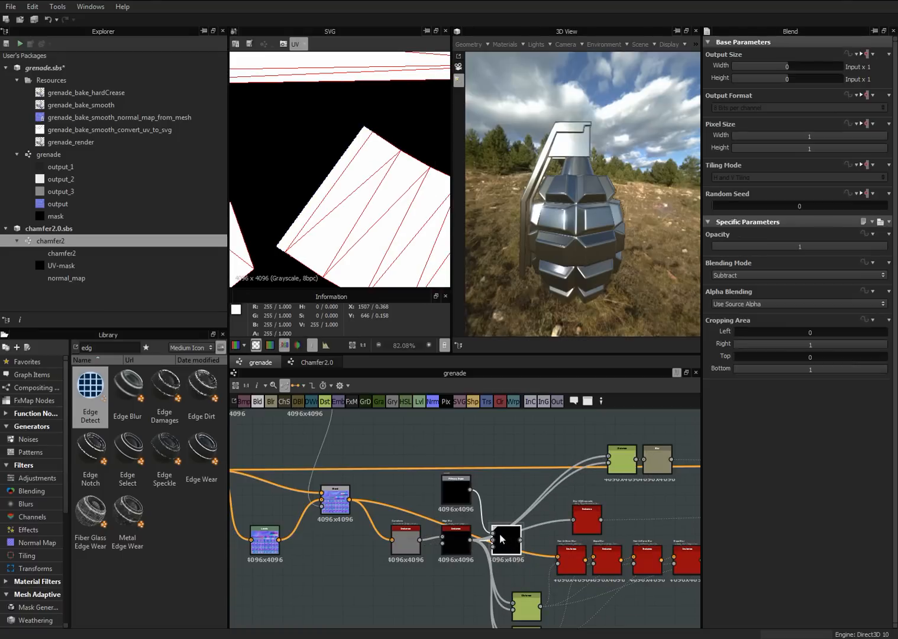
key(Delete)
click(457, 487)
key(Delete)
Display the Curvature node's output and examine its edge lines against the UVs around the curved neck strip
scroll(440, 492, down, 2)
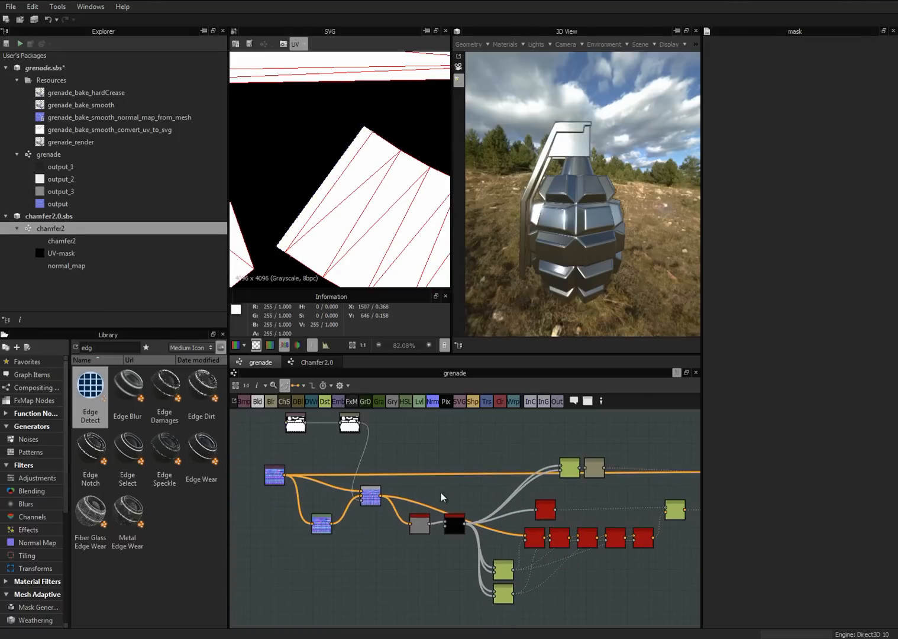
middle_drag(425, 477, 404, 477)
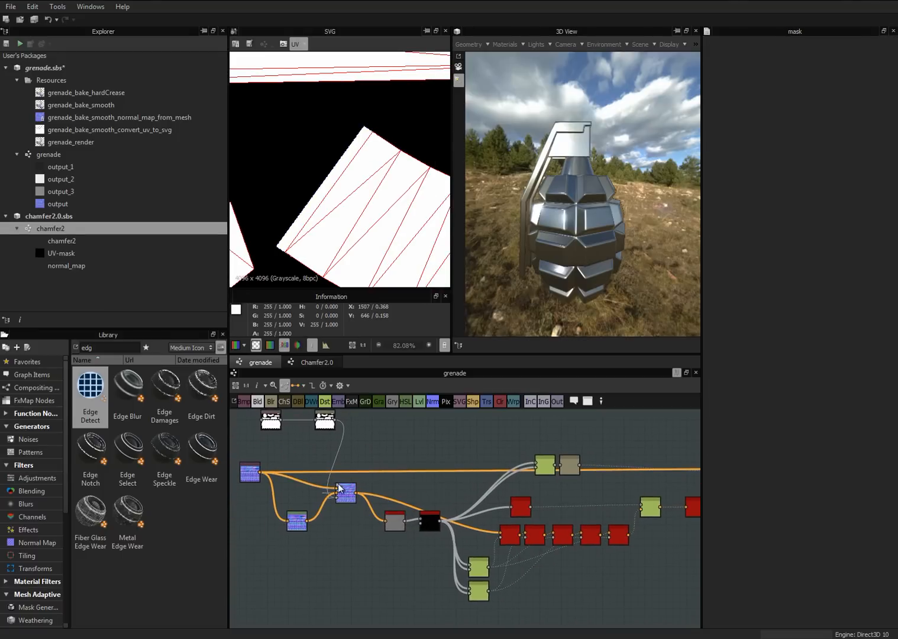
middle_drag(327, 464, 402, 475)
scroll(389, 482, up, 2)
scroll(359, 454, up, 1)
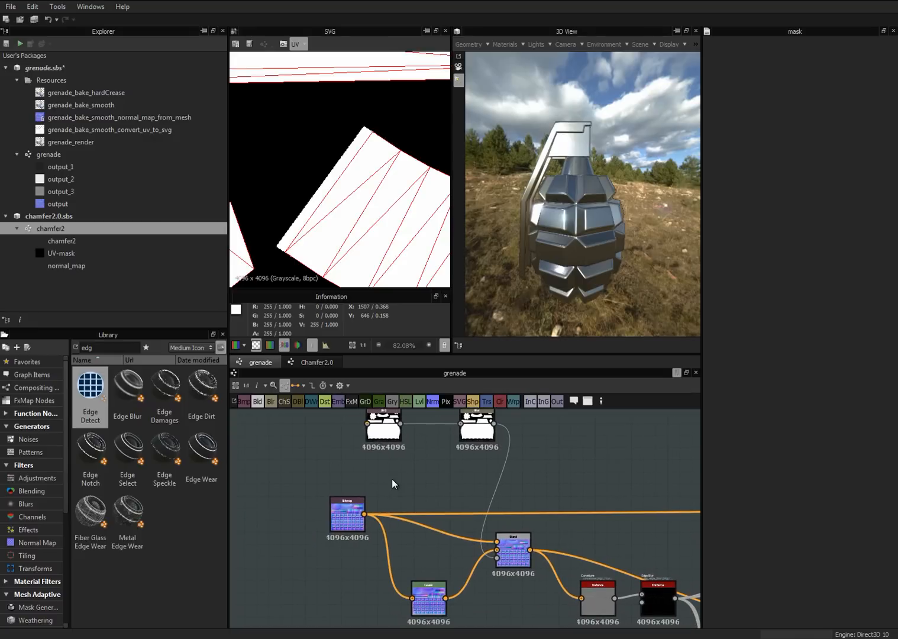
middle_drag(610, 484, 549, 455)
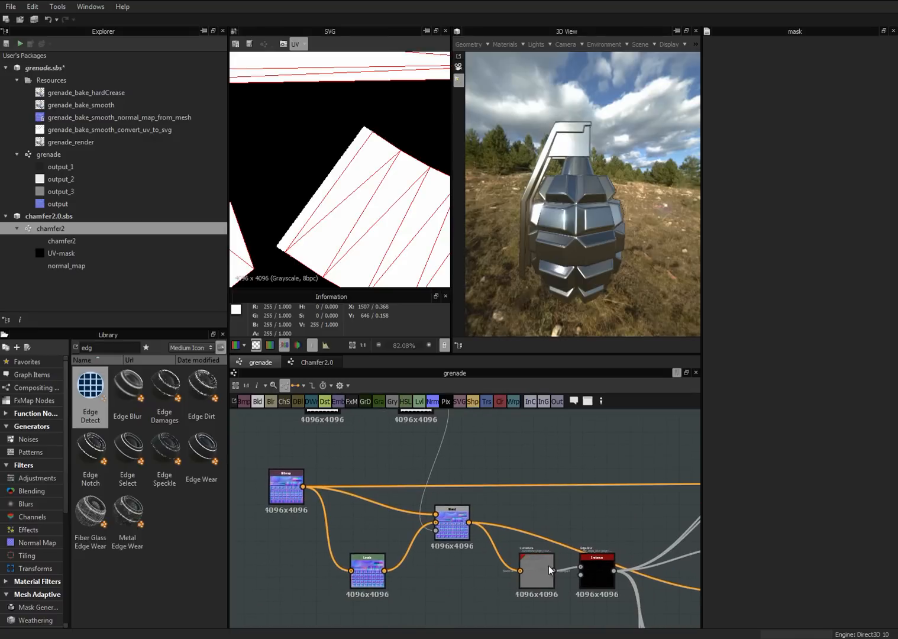
click(541, 569)
double_click(542, 569)
scroll(355, 187, down, 5)
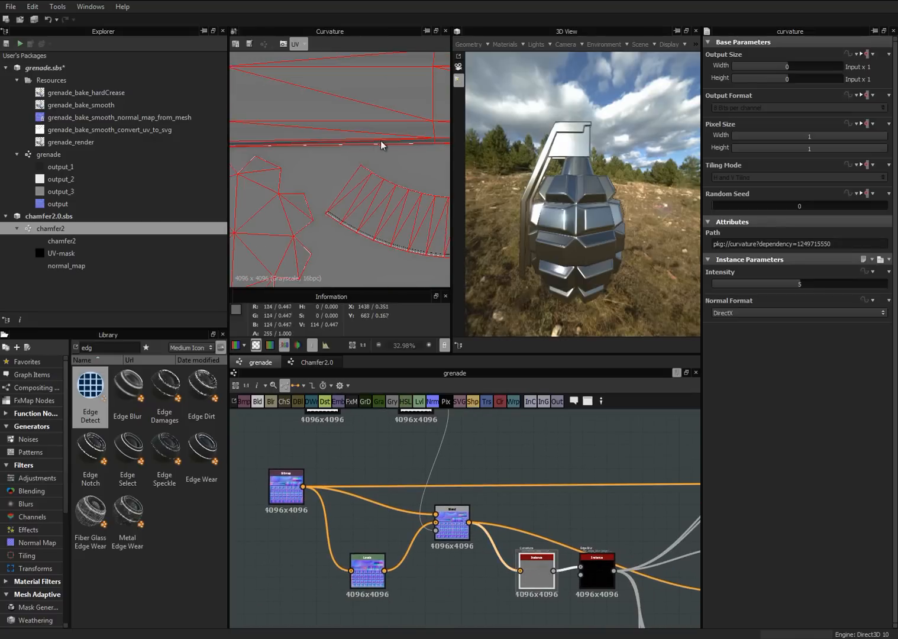
scroll(382, 219, up, 1)
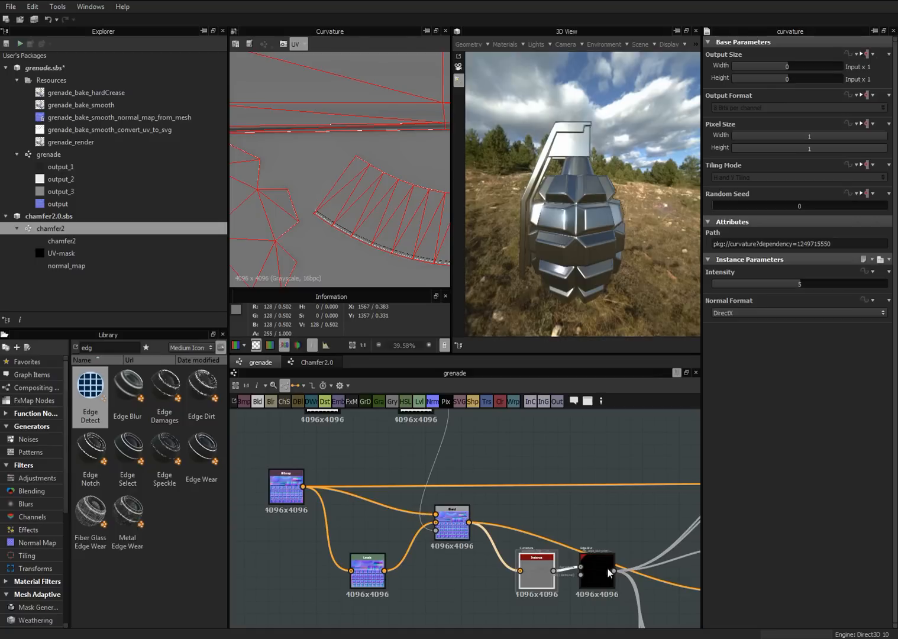
Display the Edge Blur node's output with the UV overlay hidden and inspect the edge lines around the curved strip
scroll(606, 560, up, 5)
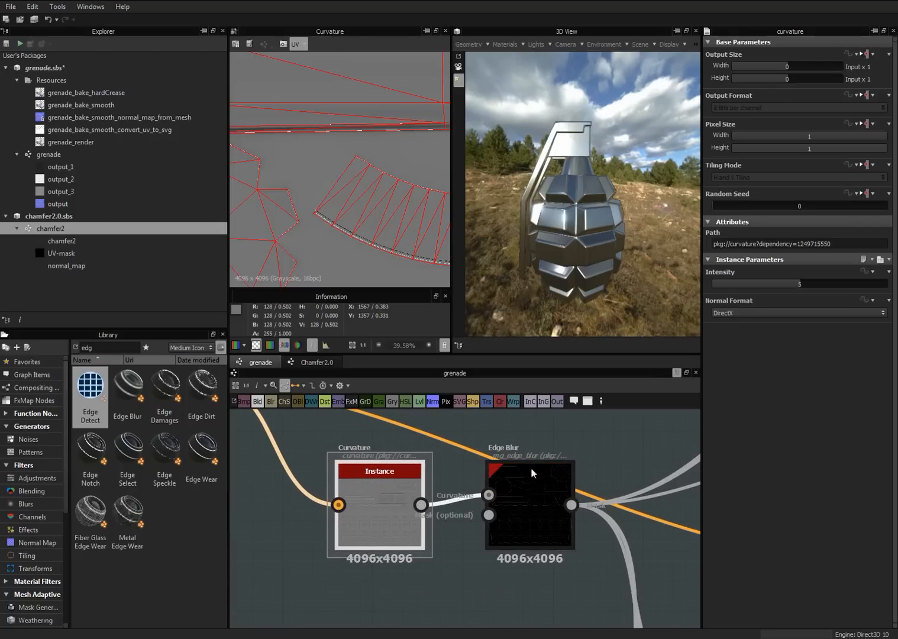
double_click(543, 499)
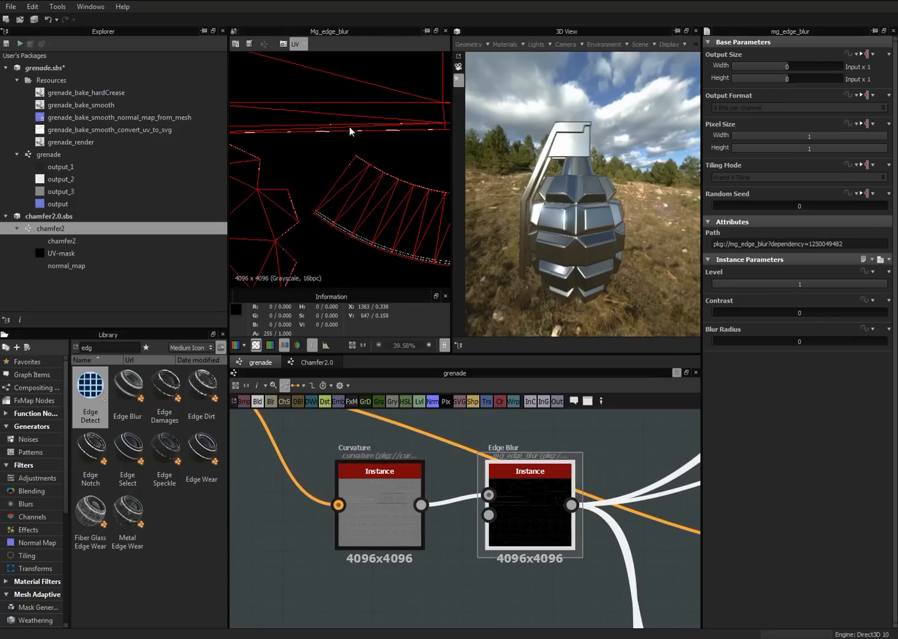
click(295, 43)
scroll(391, 163, up, 4)
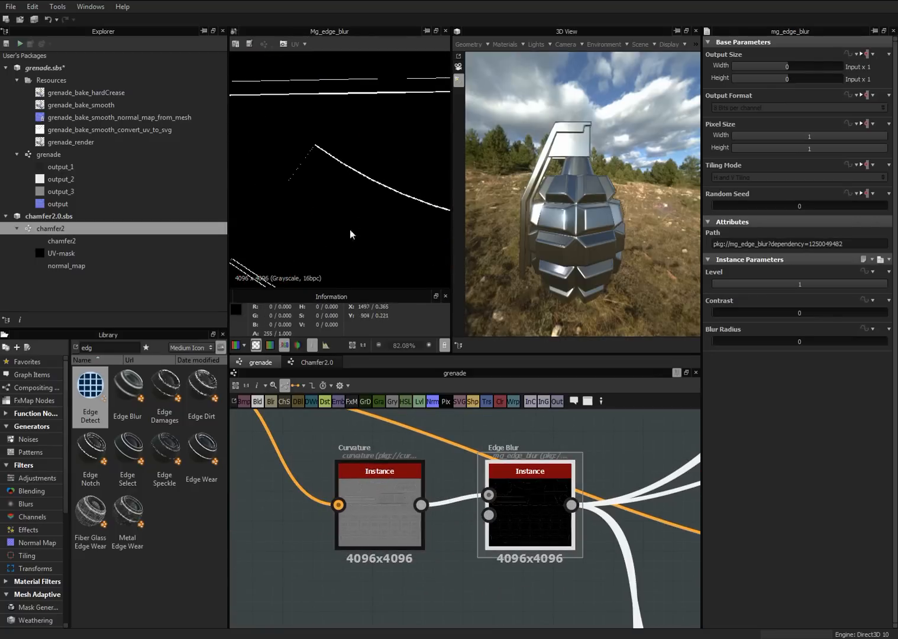
middle_drag(389, 140, 392, 135)
middle_drag(322, 207, 443, 224)
Display the Curvature node's output again and inspect the convex and concave edges of the grenade's body segments
double_click(373, 534)
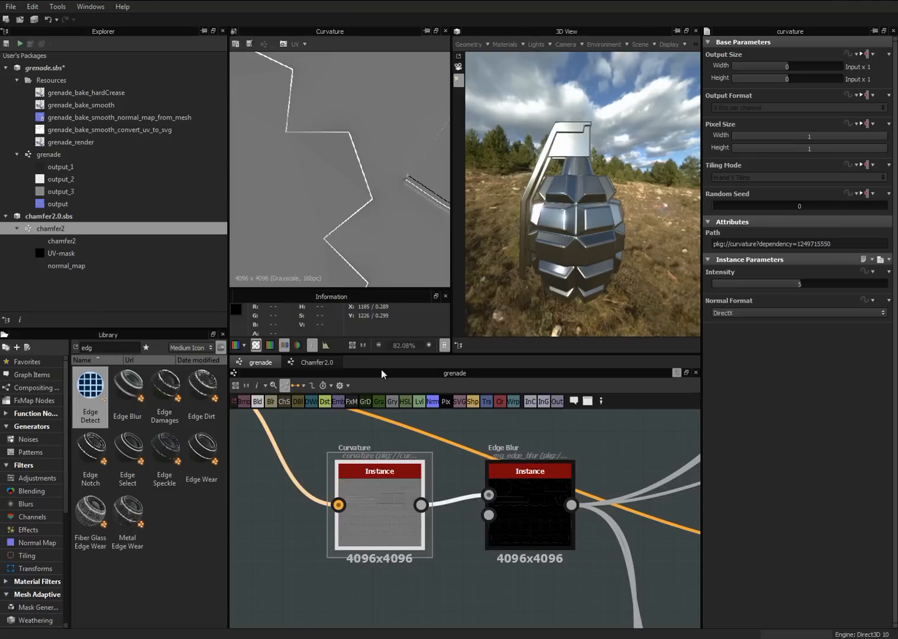
scroll(367, 194, down, 5)
scroll(358, 207, up, 2)
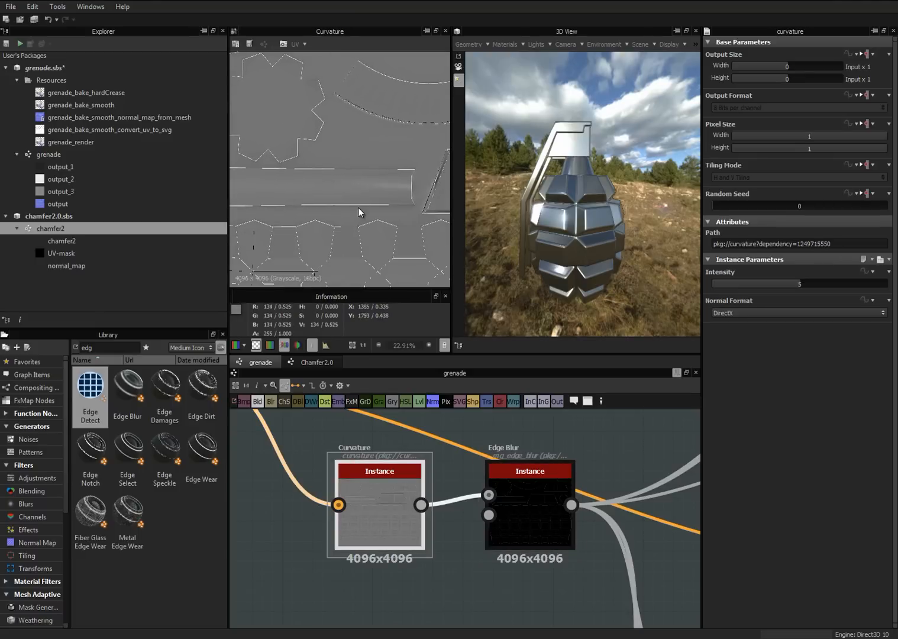
middle_drag(358, 207, 335, 168)
scroll(335, 168, up, 1)
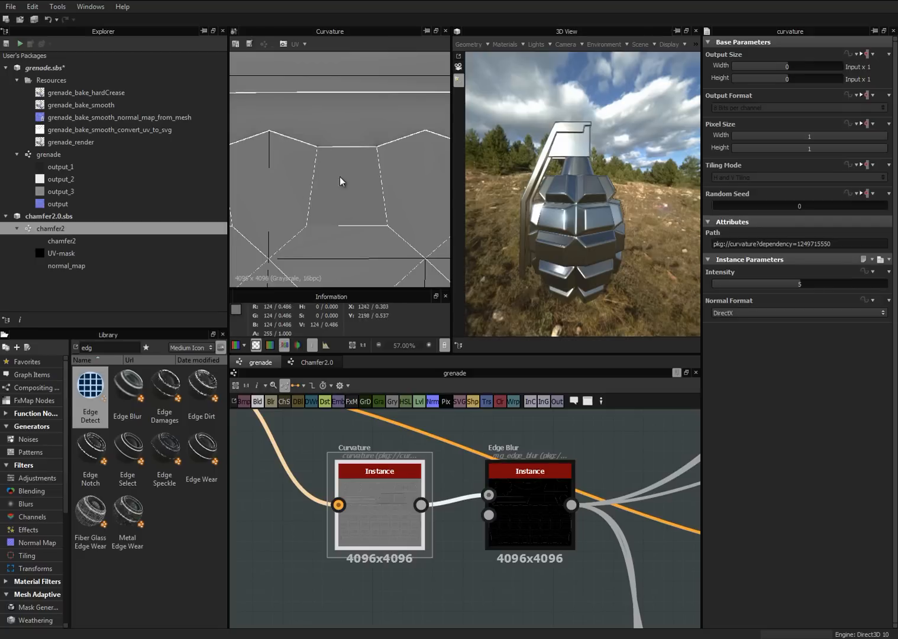
scroll(281, 145, up, 2)
middle_drag(280, 145, 346, 119)
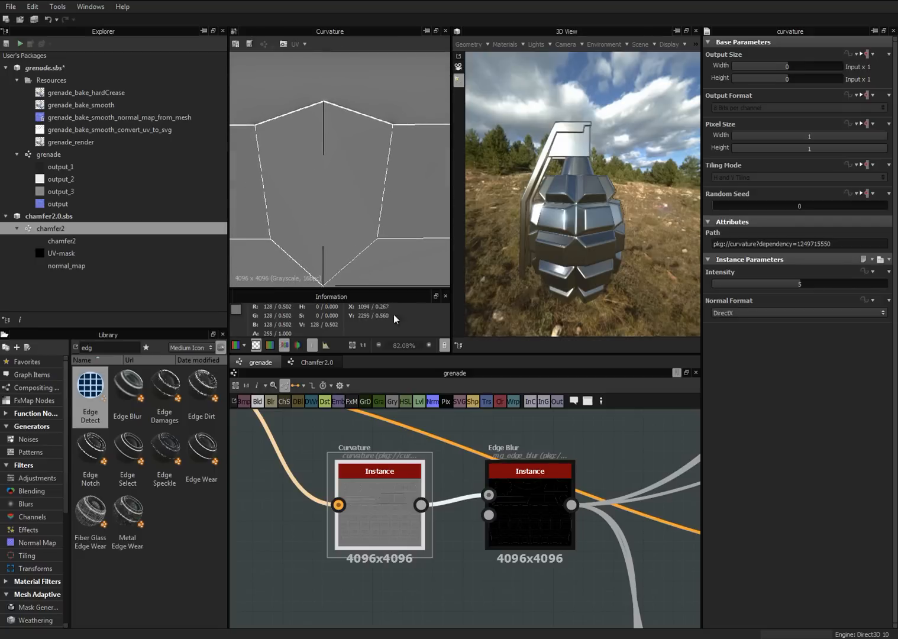
Display the Edge Blur output over the same body segments to compare its edge lines with the curvature
double_click(541, 515)
scroll(399, 164, down, 1)
middle_drag(399, 163, 373, 178)
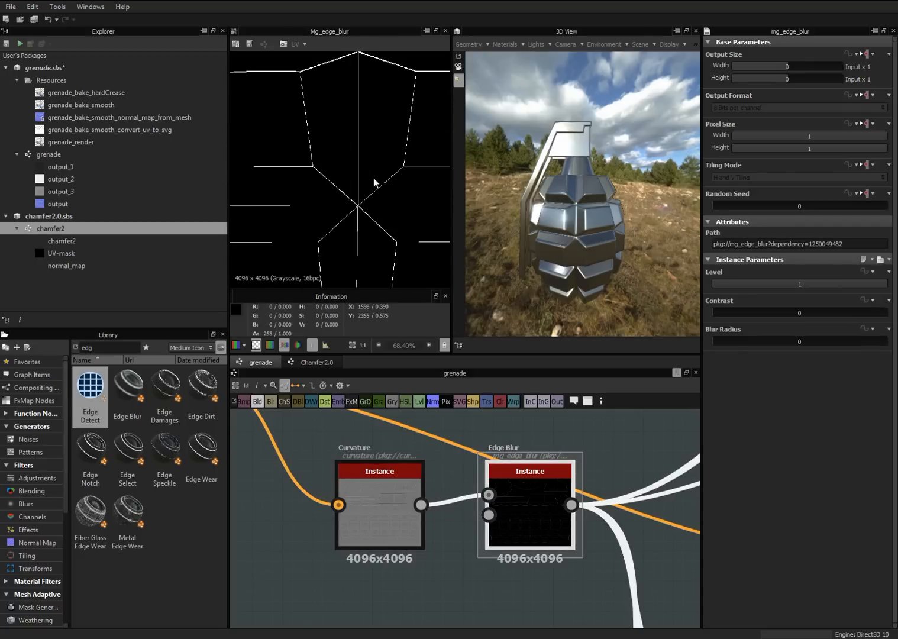
scroll(342, 191, down, 4)
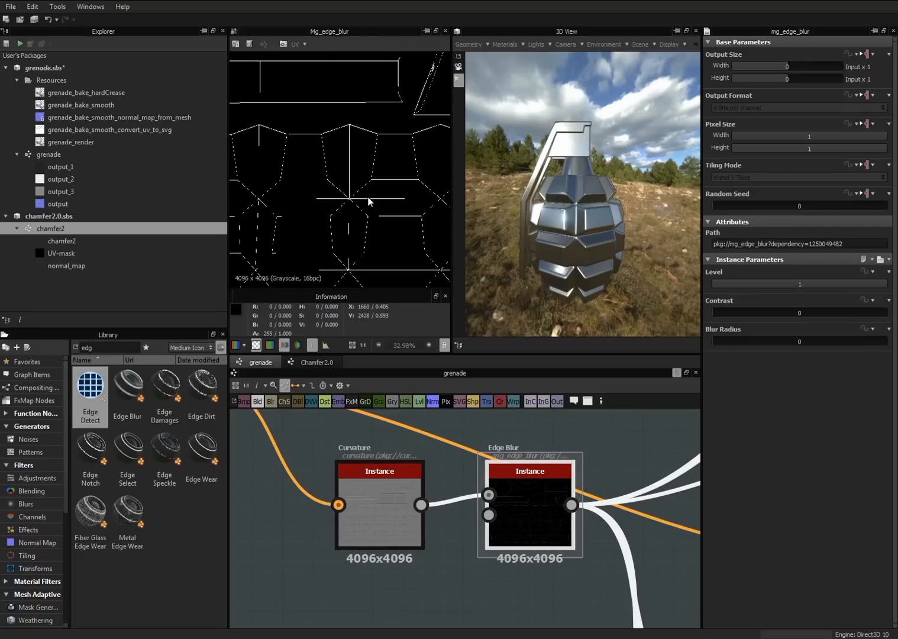
scroll(357, 187, up, 6)
middle_drag(356, 171, 356, 216)
Display the upper Distance node's output and compare its Combine and Only Source modes, leaving it on Only Source
middle_drag(587, 500, 465, 501)
scroll(465, 501, down, 5)
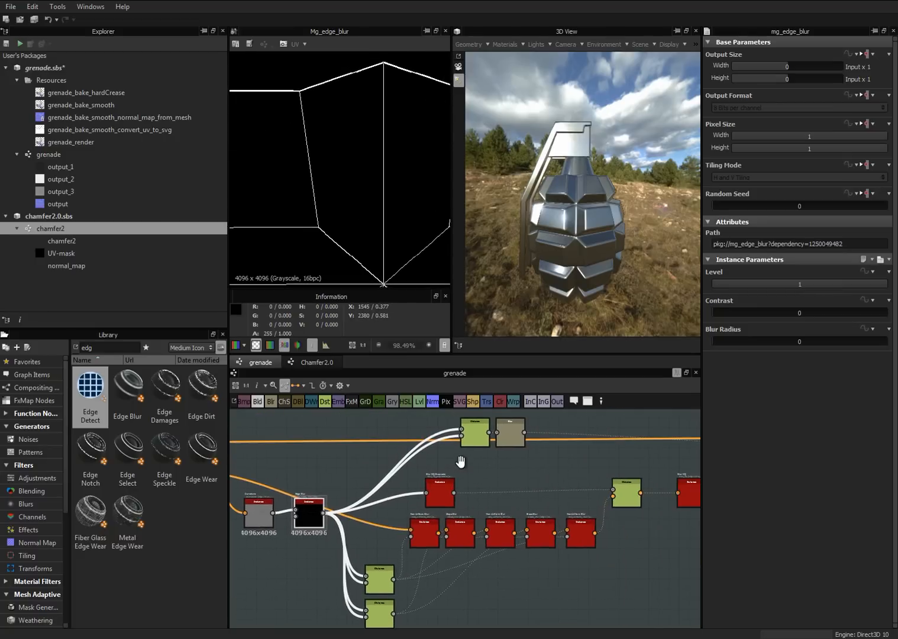
scroll(492, 443, up, 3)
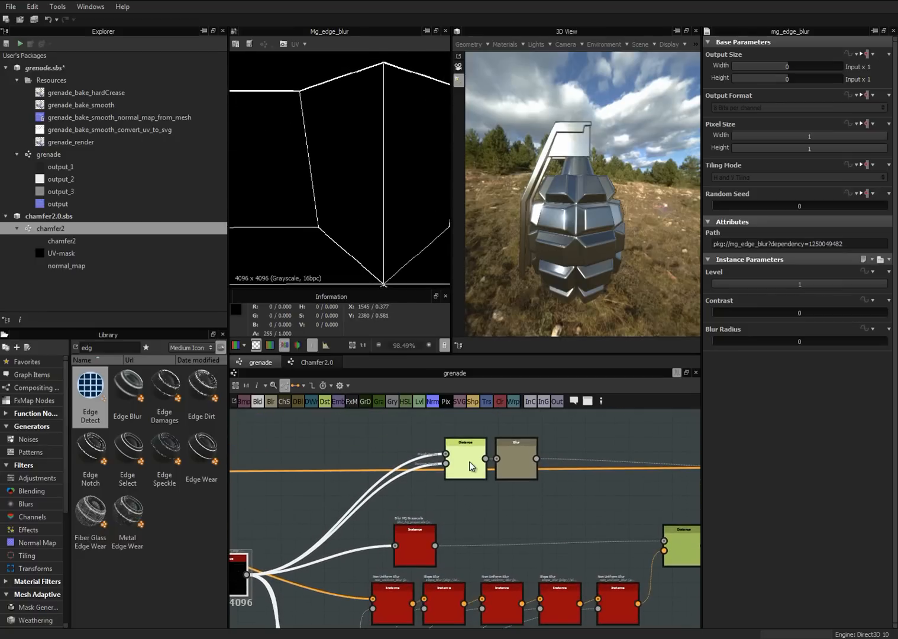
double_click(469, 462)
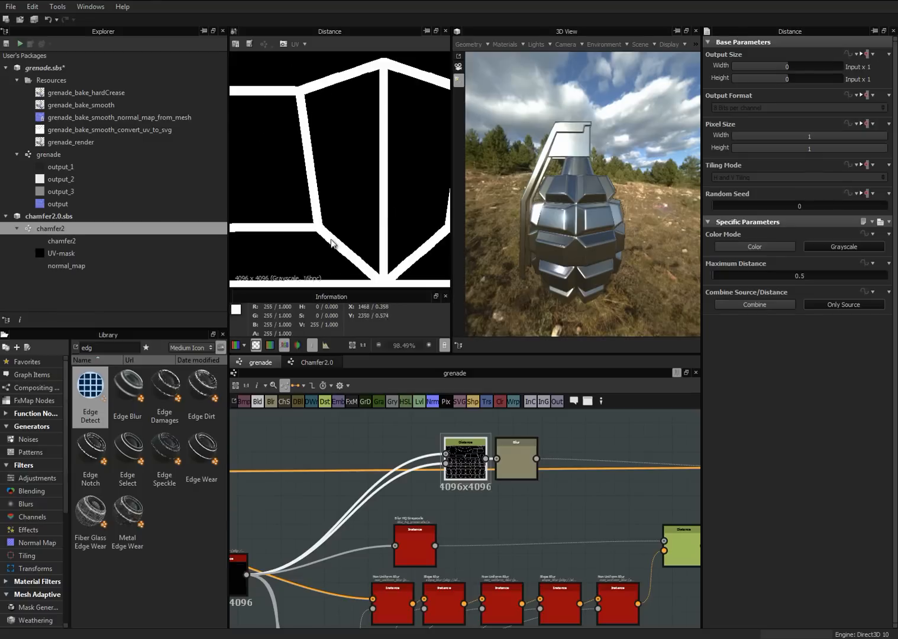
click(776, 304)
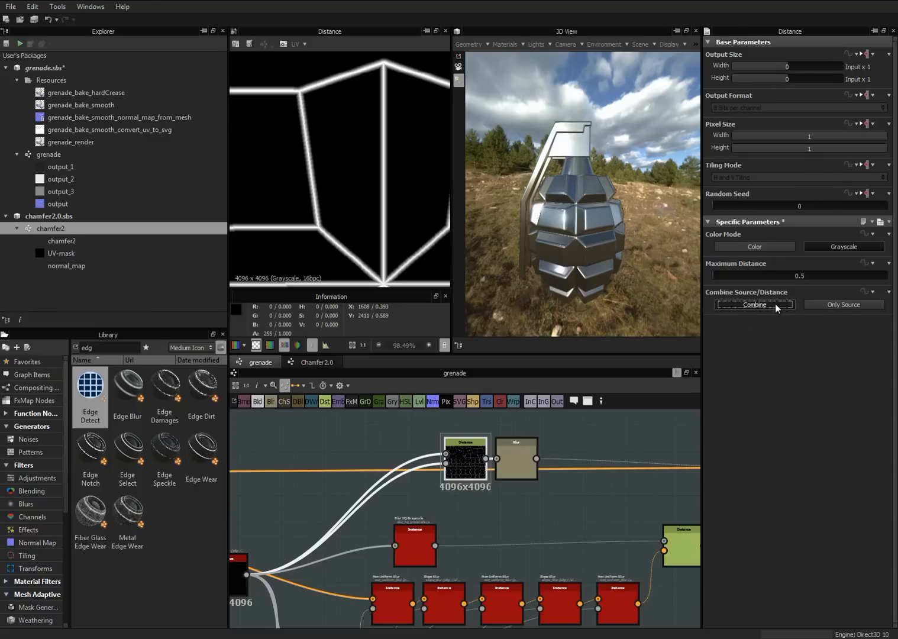
click(825, 303)
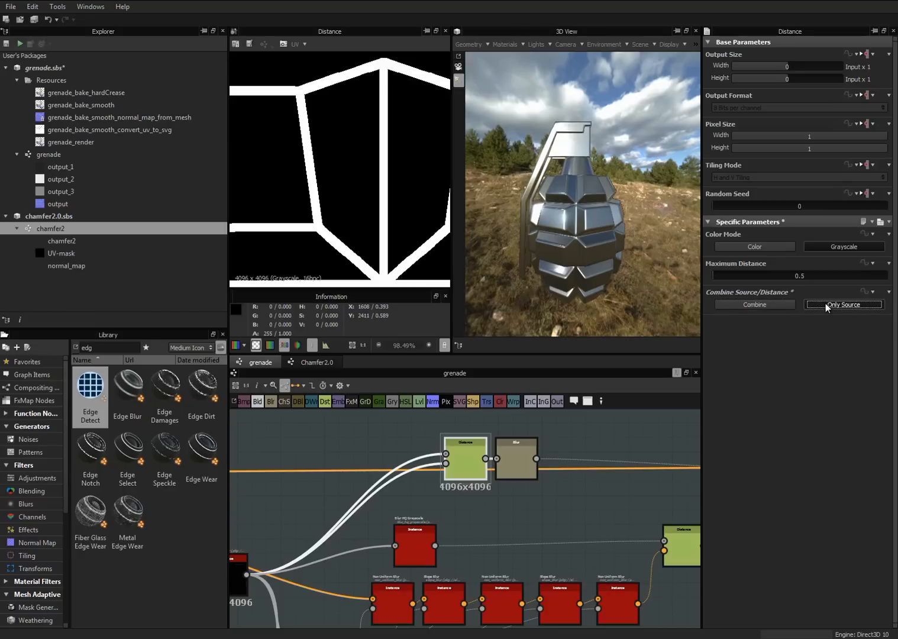
Trace the Edge Blur connections to the lower Distance nodes and display the first Non Uniform Blur node's output
middle_drag(443, 543, 457, 460)
scroll(450, 458, down, 3)
scroll(378, 539, up, 5)
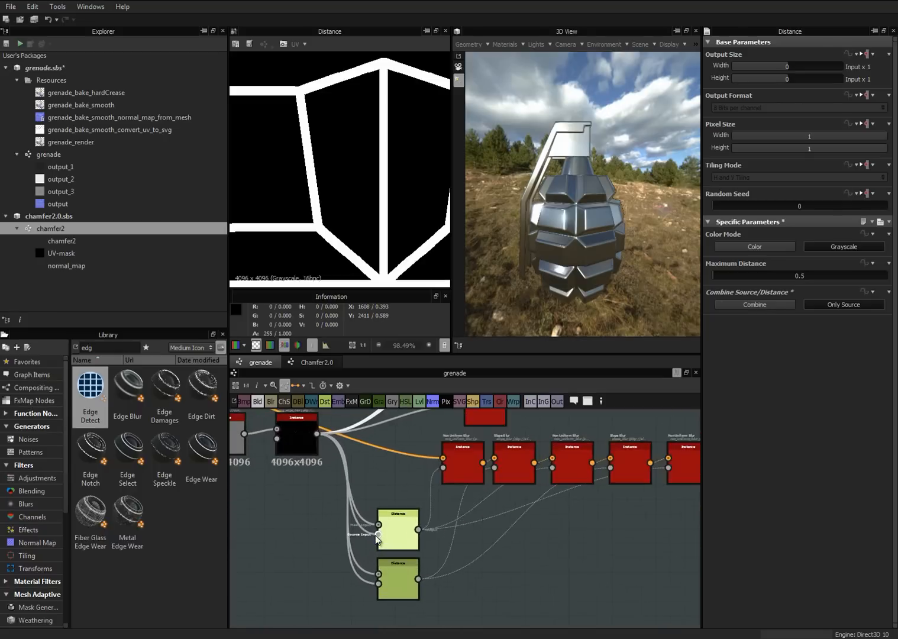
middle_drag(509, 468, 407, 511)
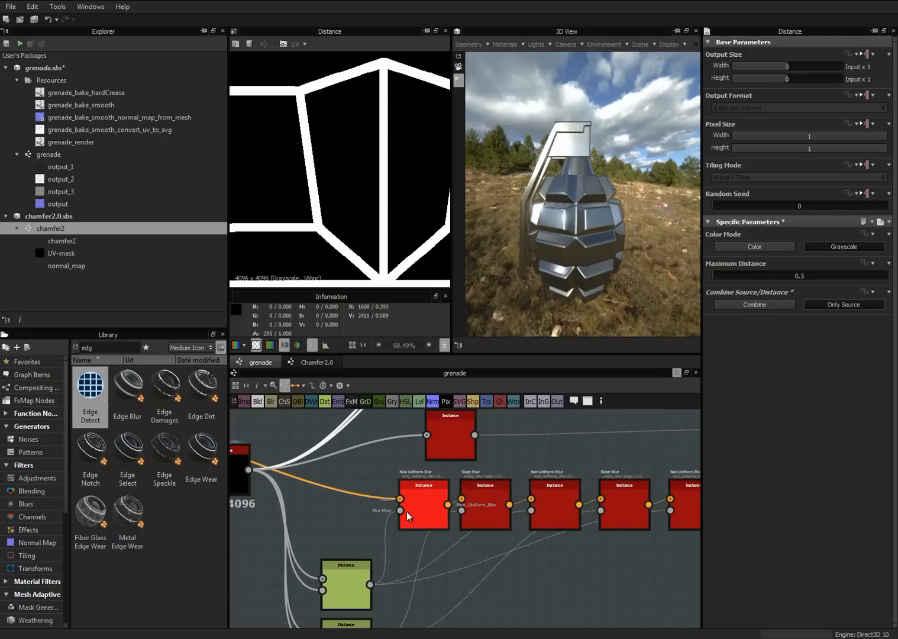
middle_drag(330, 486, 461, 502)
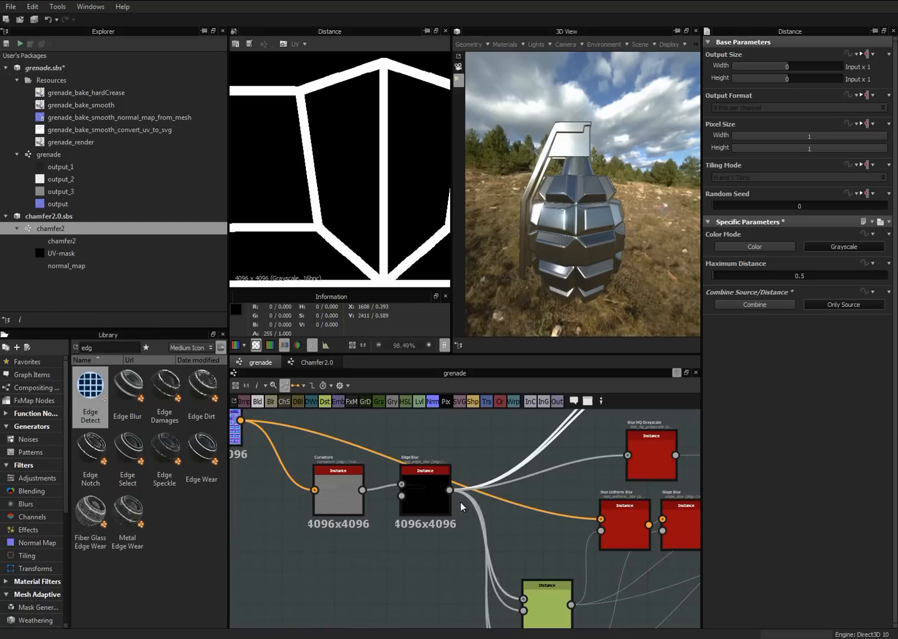
click(632, 519)
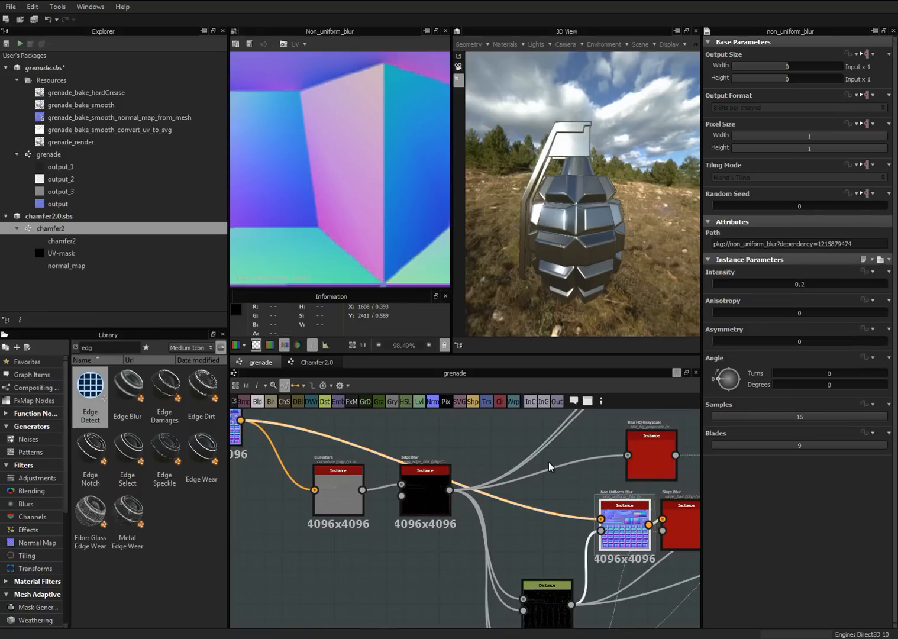
Show the UV overlay and inspect a body segment's edge up close, switching from the blurred to the Blend node's normal map
middle_drag(632, 515, 683, 559)
middle_drag(307, 482, 386, 514)
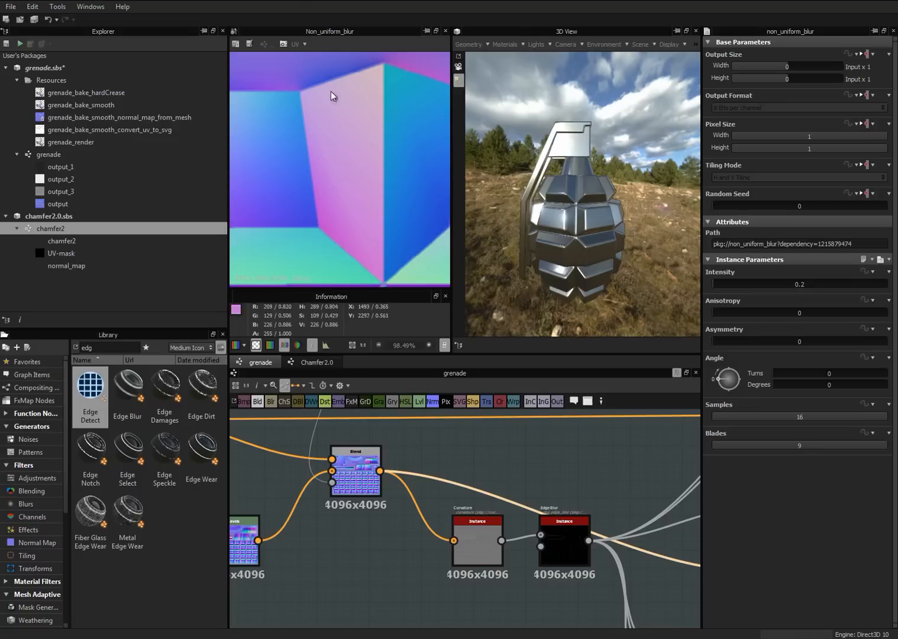
click(294, 44)
scroll(321, 215, up, 5)
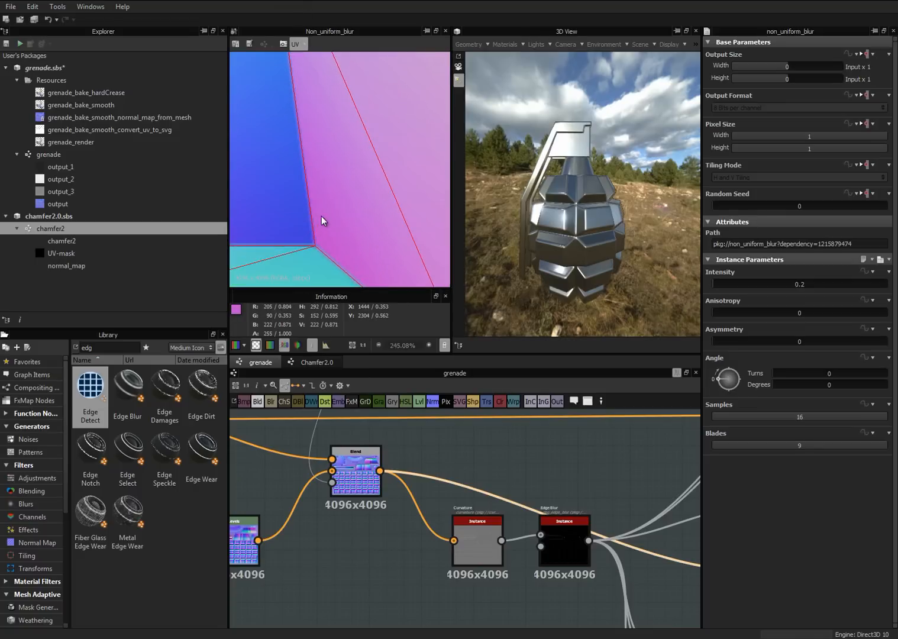
double_click(356, 473)
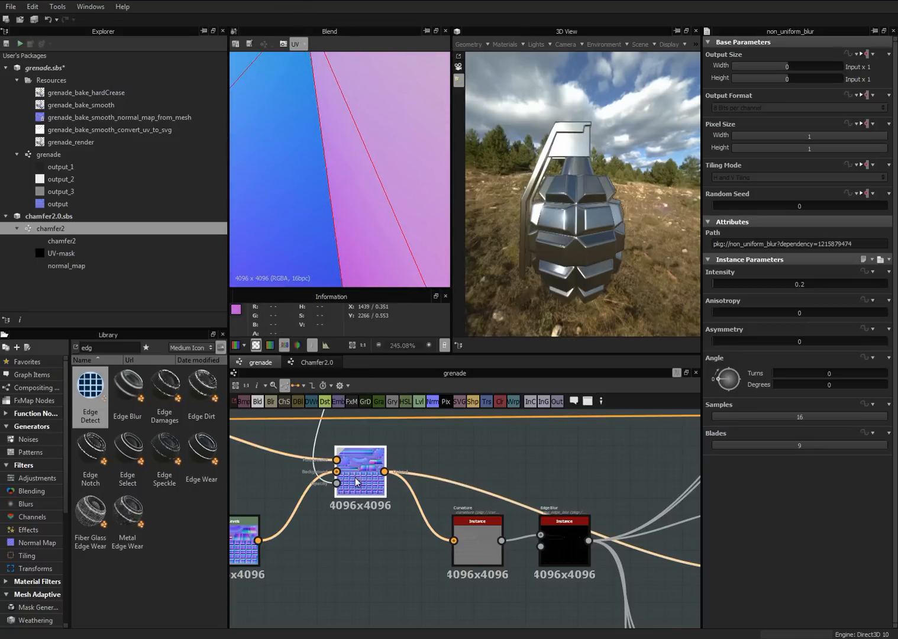
scroll(339, 206, up, 3)
scroll(339, 206, up, 5)
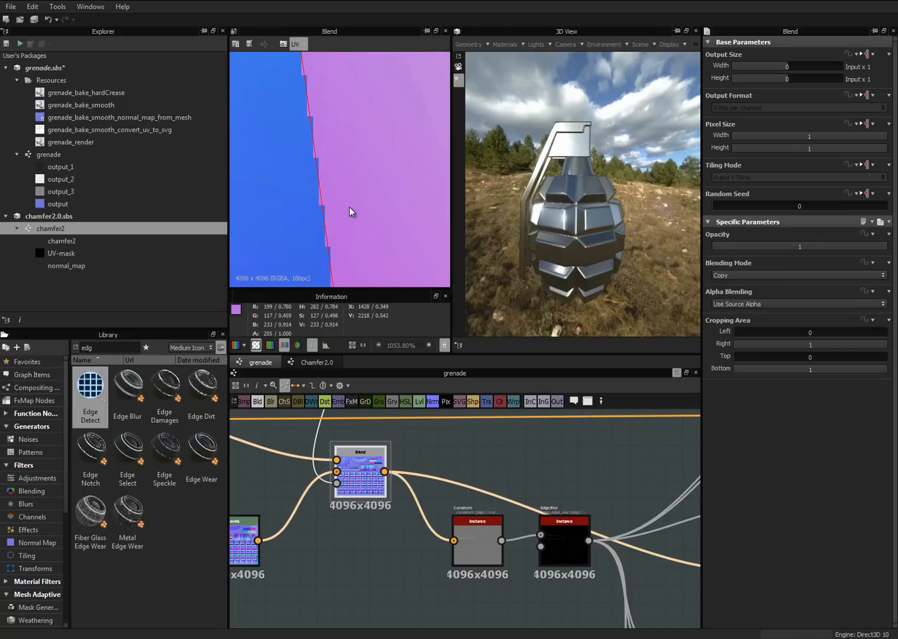
Display the Distance node that feeds the first Non Uniform Blur and inspect its mask along the same UV edge
middle_drag(586, 516, 474, 462)
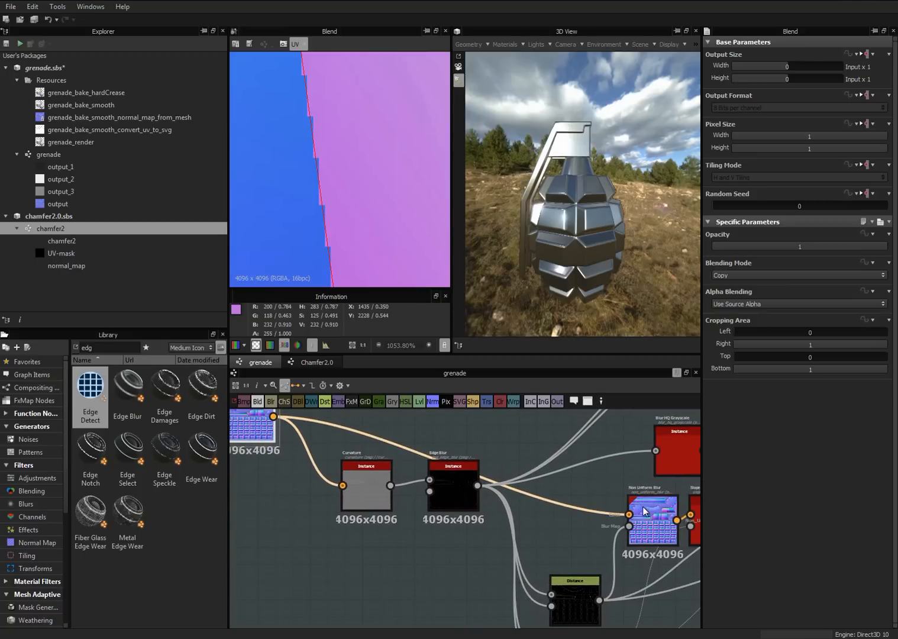
middle_drag(645, 512, 581, 515)
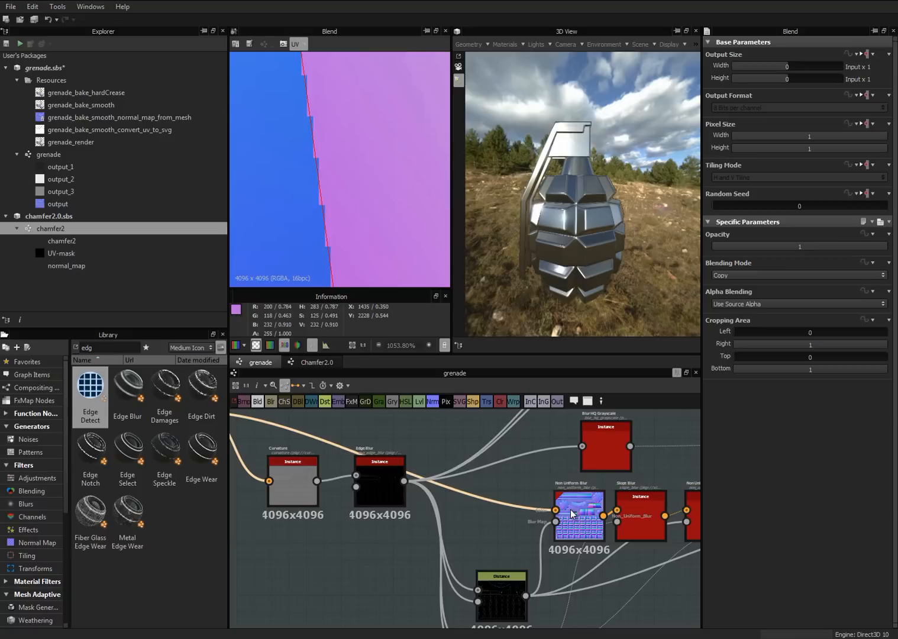
drag(508, 590, 511, 592)
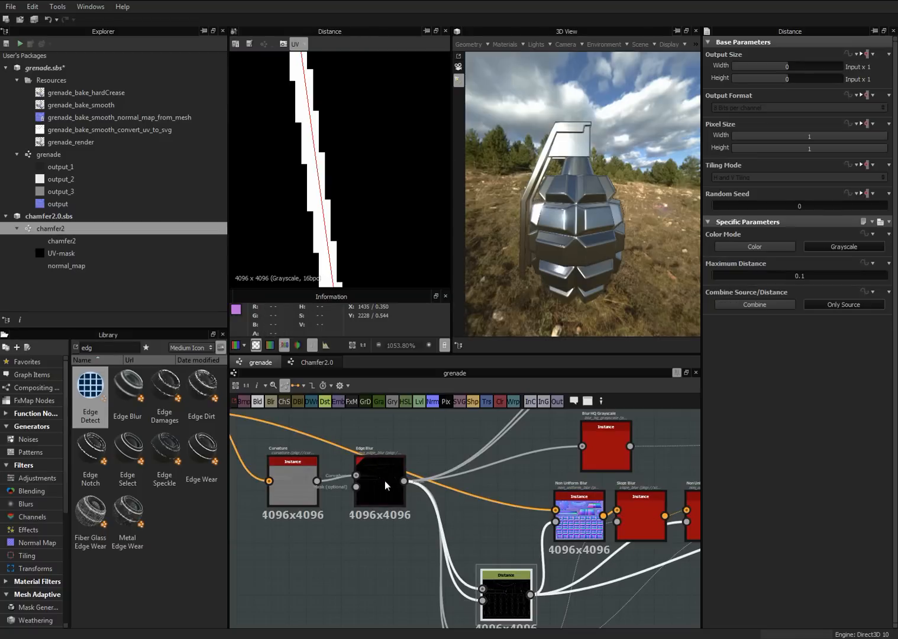
click(386, 481)
click(500, 594)
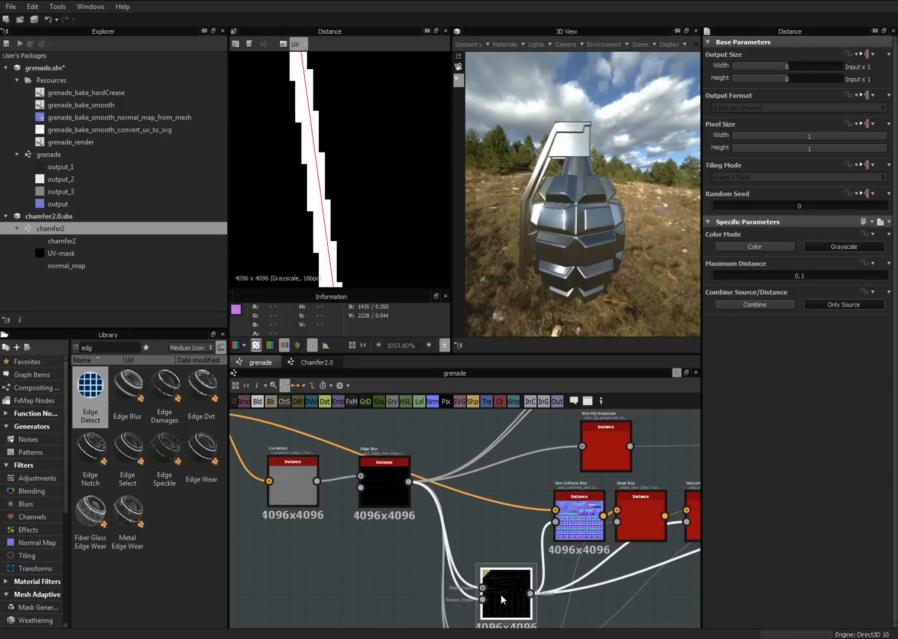
Display the first Non Uniform Blur node's output at the same UV edge to see the blended transition
click(576, 519)
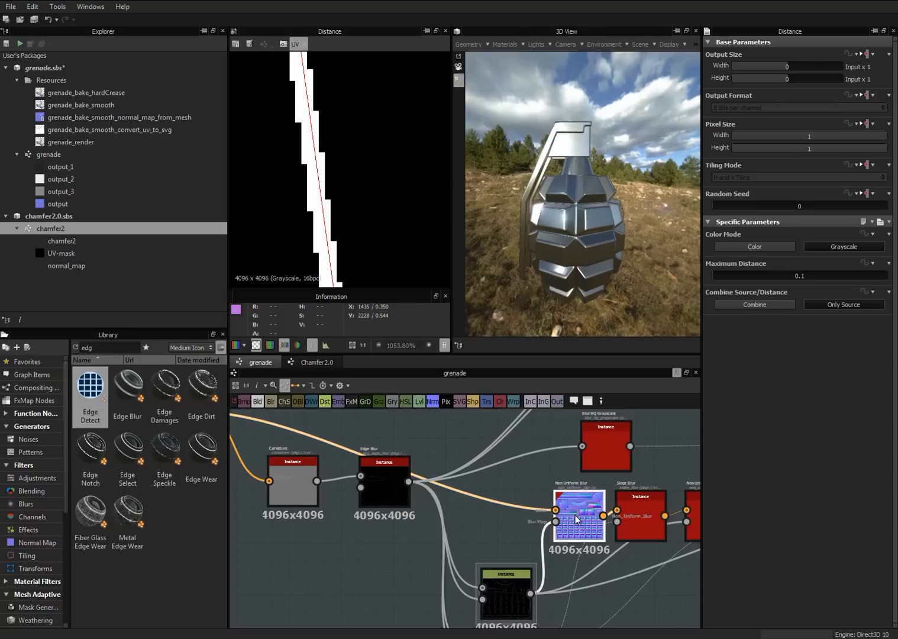
middle_drag(310, 462, 383, 492)
scroll(384, 491, down, 1)
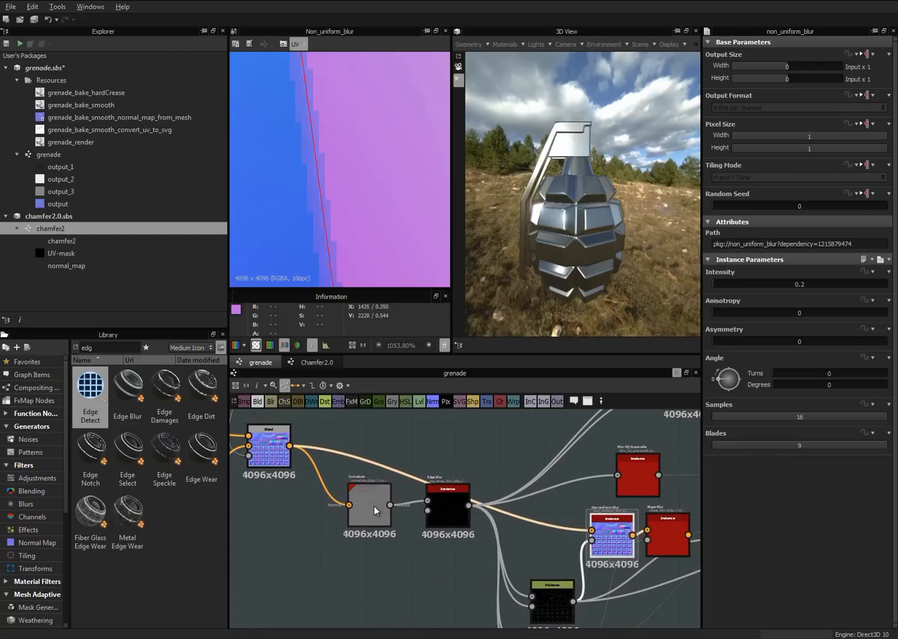
Compare the outputs of the Blend, first Non Uniform Blur and first Slope Blur nodes along the same UV edge
click(270, 455)
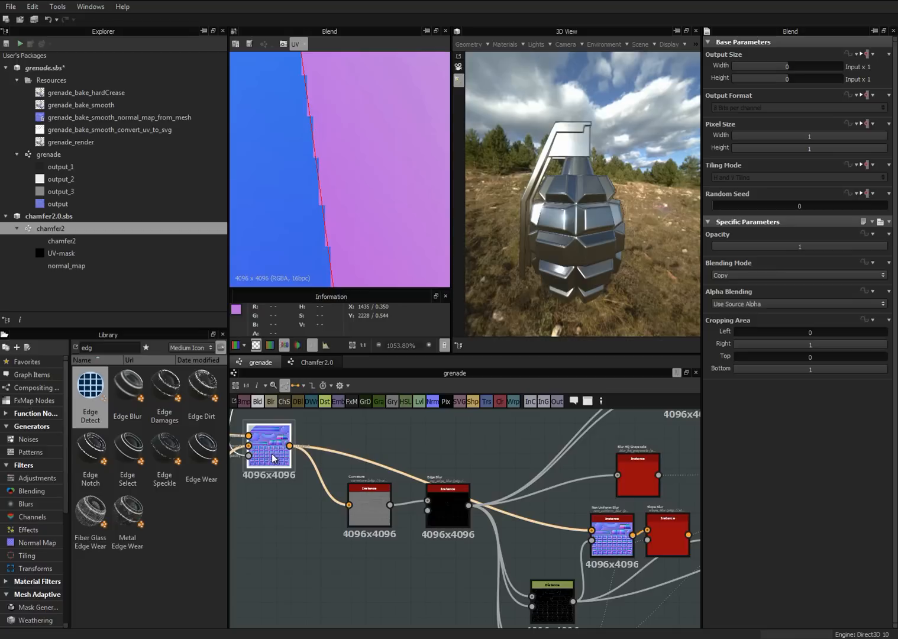
click(613, 538)
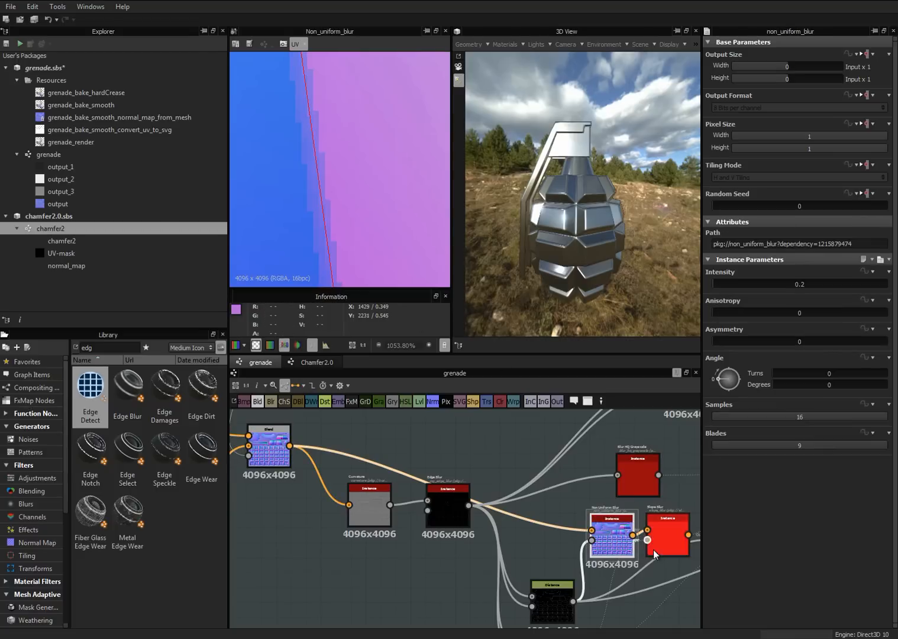
middle_drag(604, 527, 594, 496)
click(602, 486)
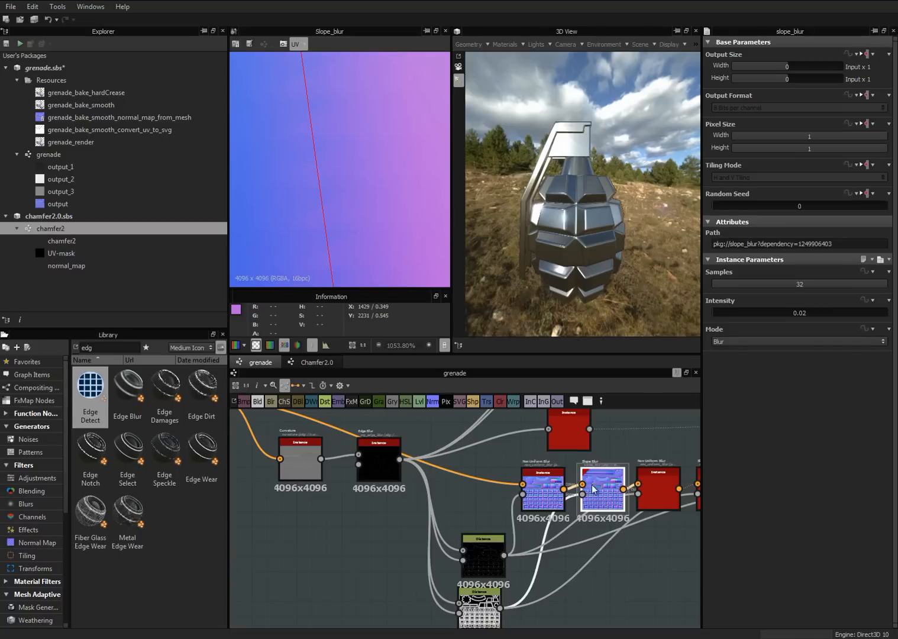
scroll(380, 186, down, 3)
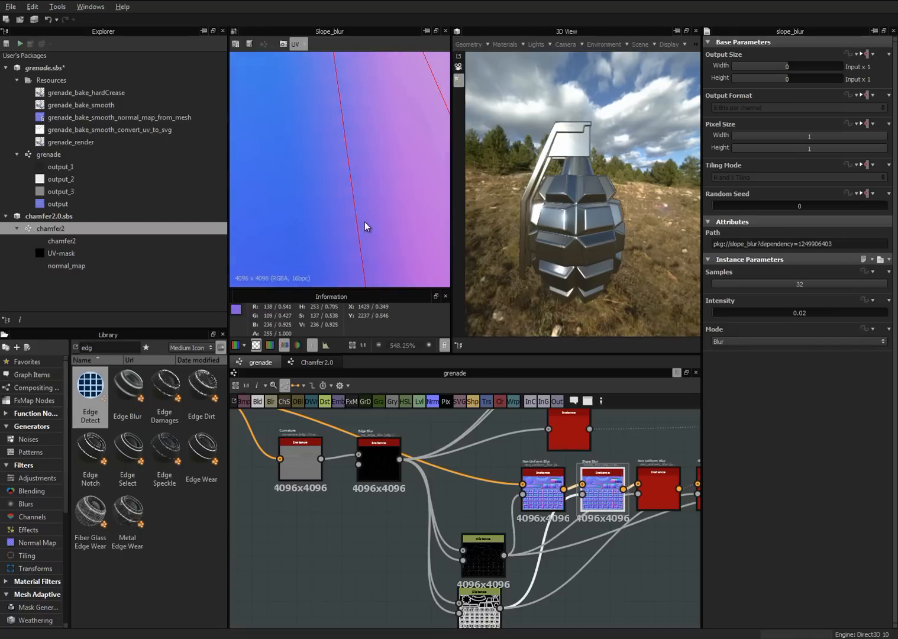
Display the second Non Uniform Blur, second Slope Blur and last Non Uniform Blur outputs in turn at the UV edge
click(659, 493)
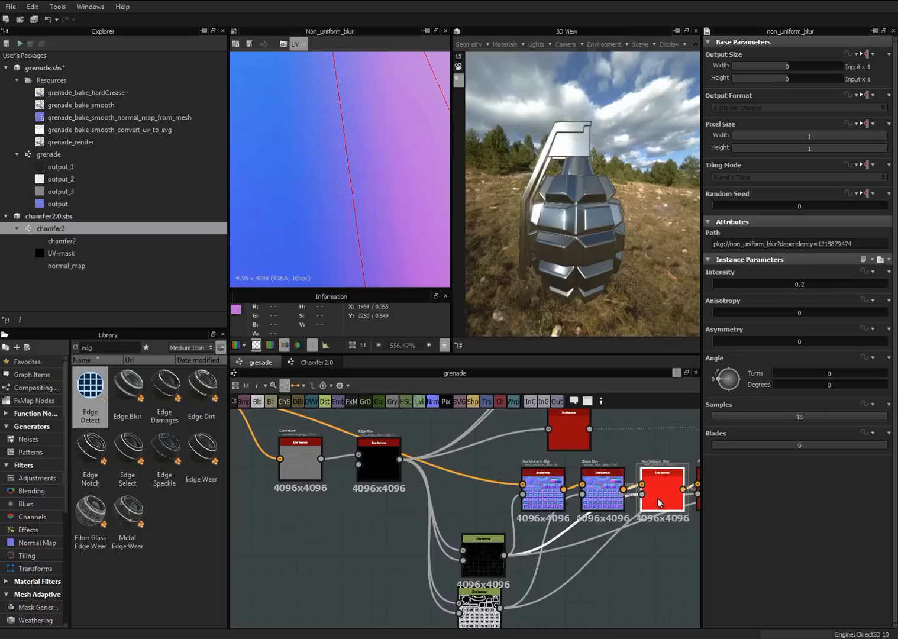
scroll(368, 123, up, 4)
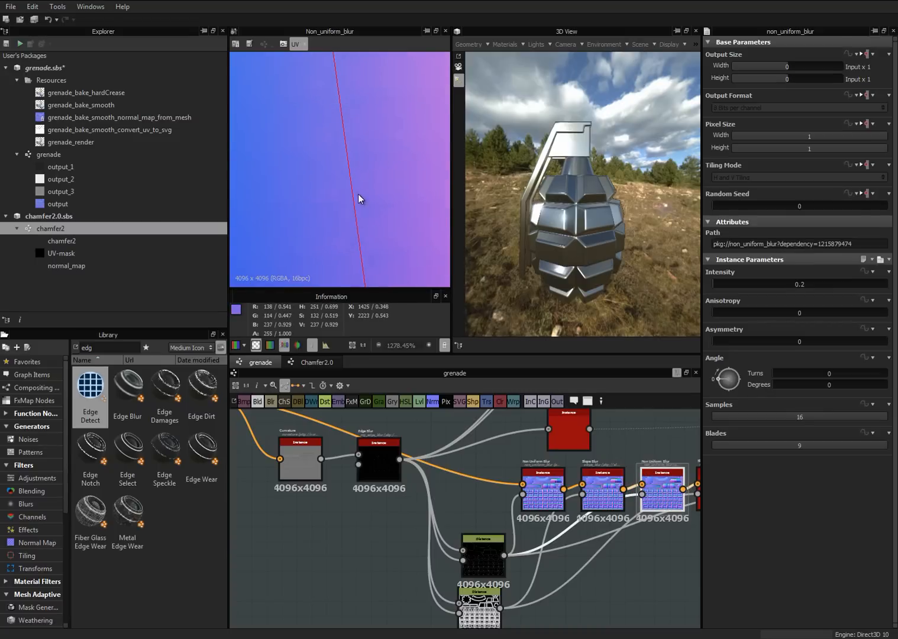
middle_drag(643, 520, 463, 518)
click(538, 485)
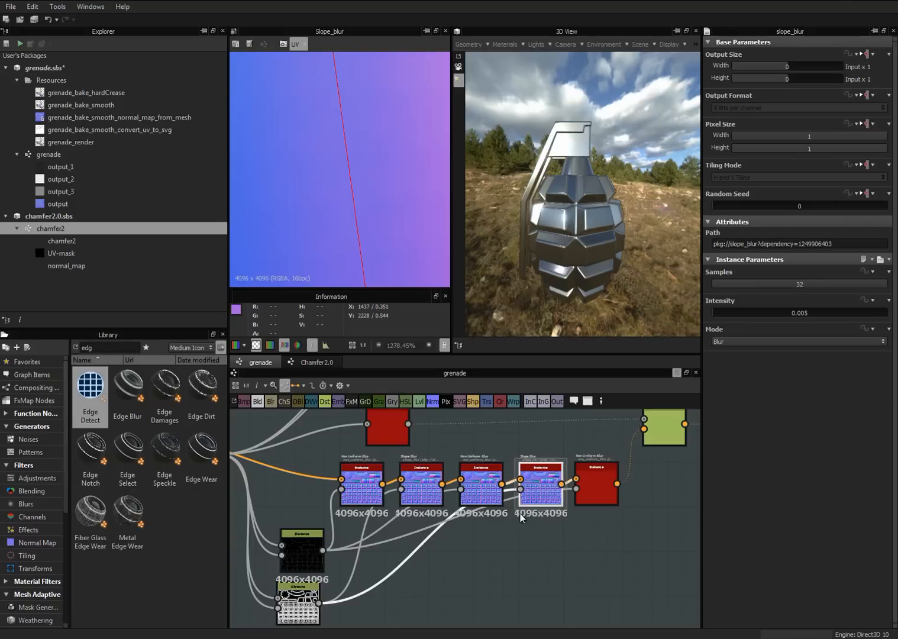
click(596, 486)
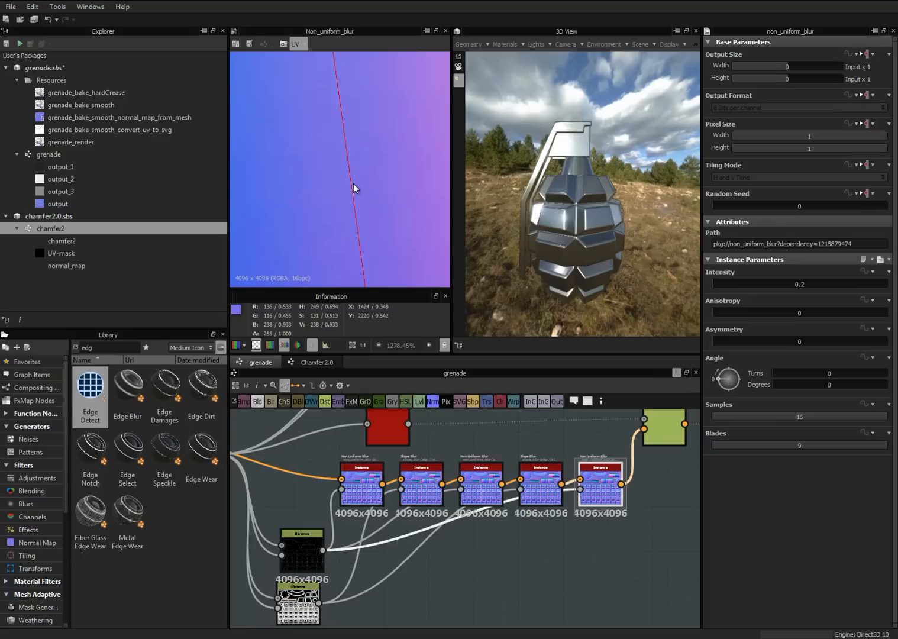
Hide the UV overlay and compare the source Blend node's edge with the last Non Uniform Blur output
click(297, 44)
click(298, 45)
click(296, 43)
middle_drag(329, 460, 239, 462)
double_click(304, 469)
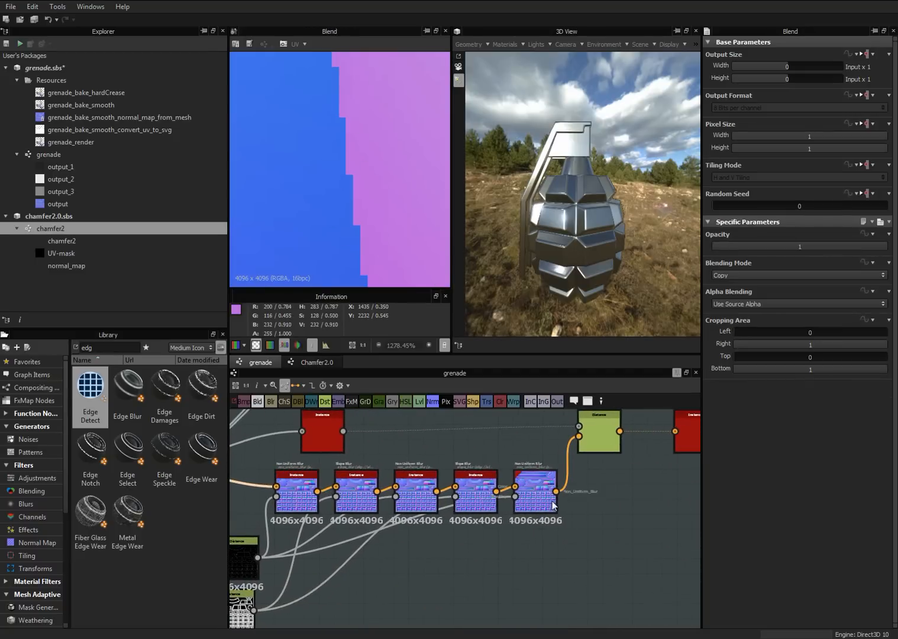
double_click(540, 507)
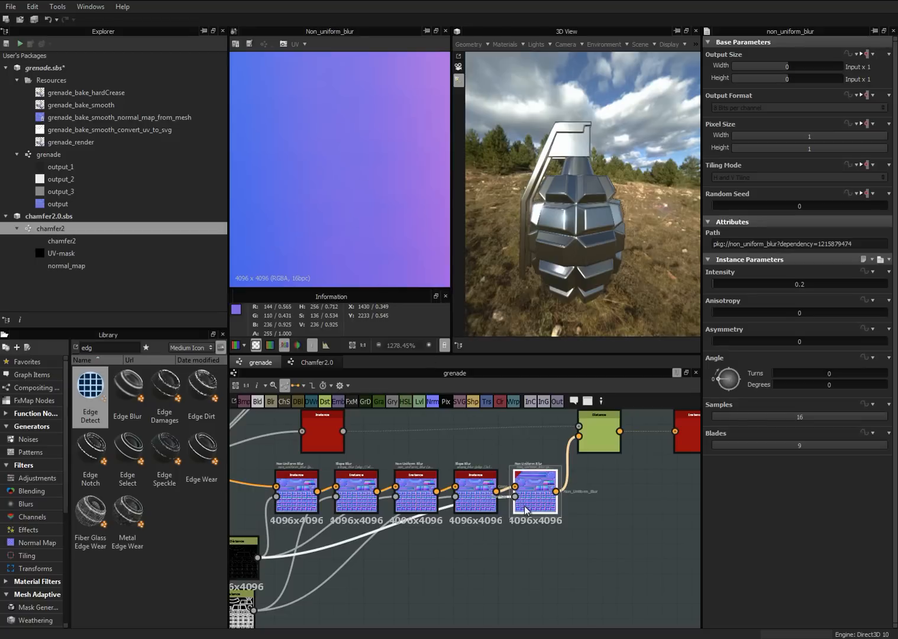
Display the Distance node fed by the last Non Uniform Blur and inspect its expanded normal map across the body segments
middle_drag(509, 521, 532, 525)
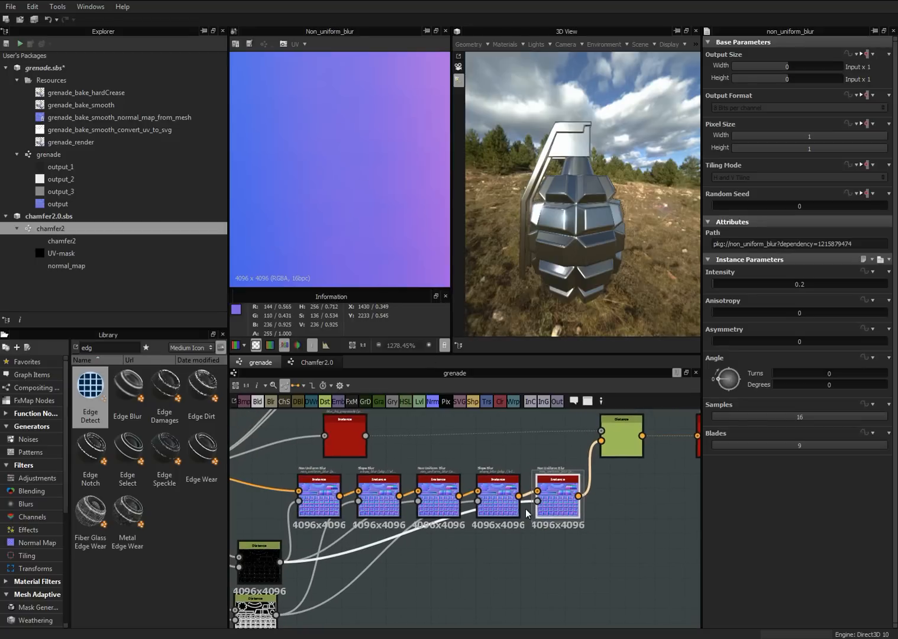
middle_drag(613, 522, 601, 558)
double_click(609, 476)
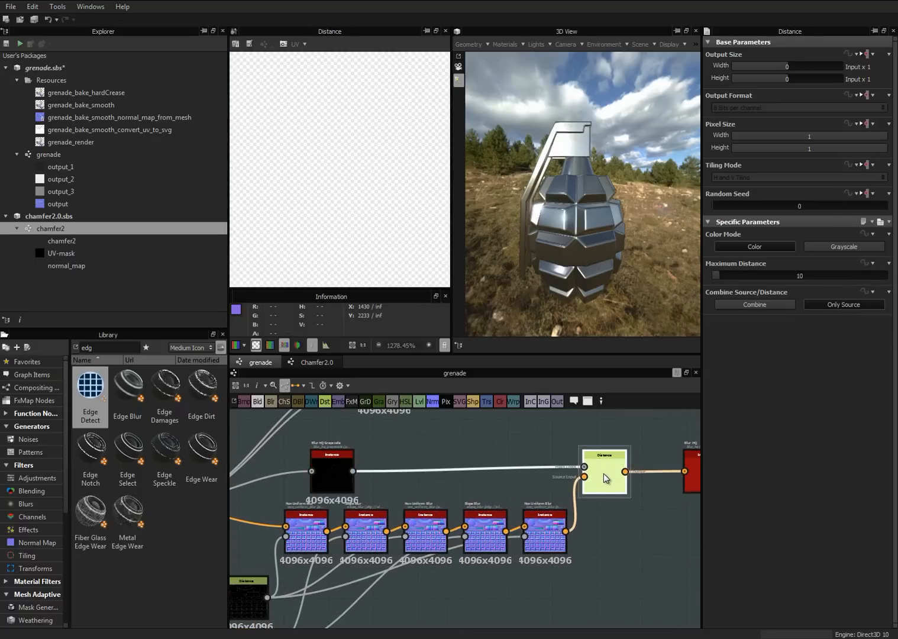
scroll(348, 272, down, 10)
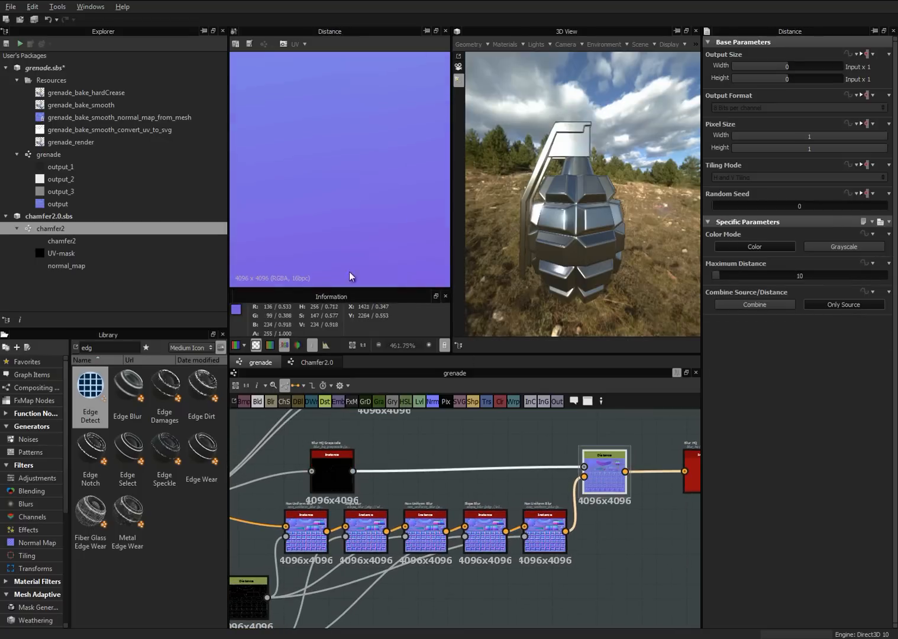
scroll(390, 179, down, 2)
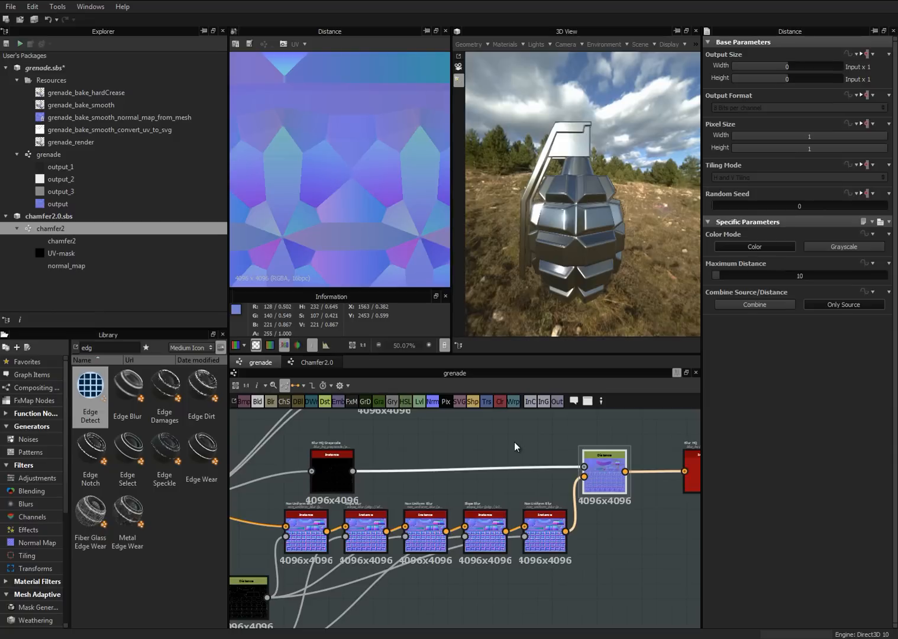
Display the output of the Blur HQ node that follows the color Distance node
middle_drag(623, 525, 597, 549)
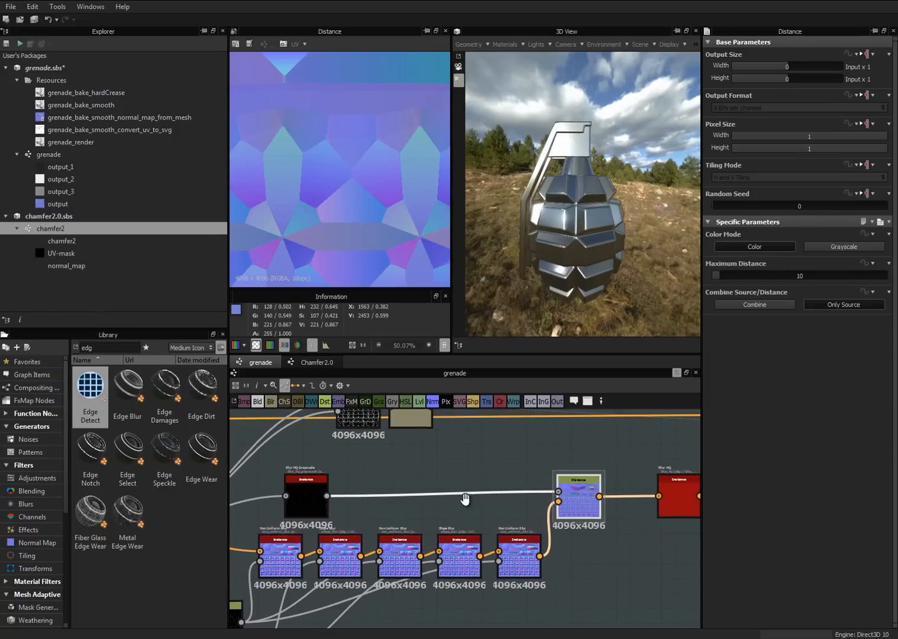
middle_drag(465, 497, 354, 548)
double_click(556, 548)
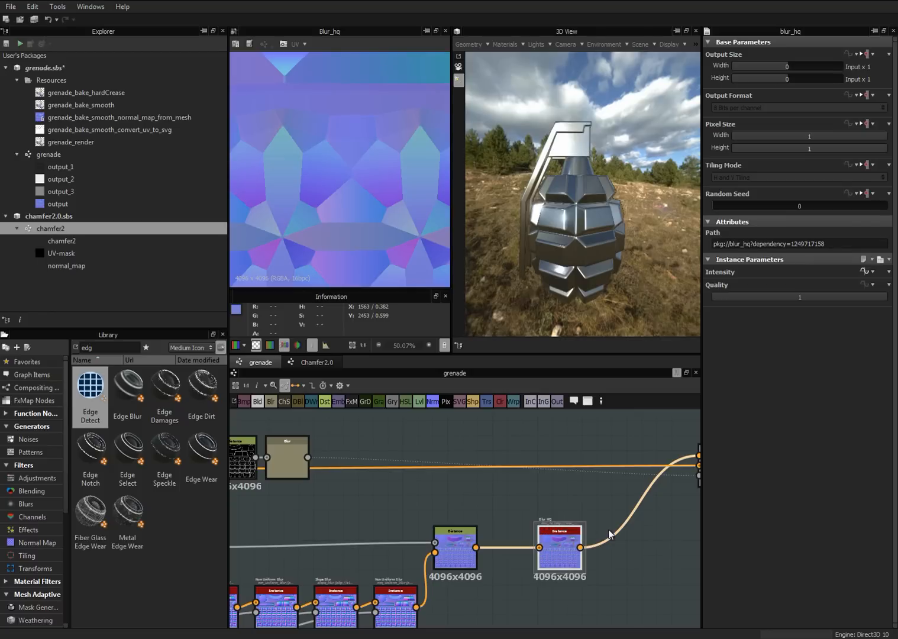
Inspect the edge mask from the upper Blur node and compare it with the Distance node that feeds it
mouse_move(580, 534)
middle_down()
mouse_move(529, 542)
mouse_move(498, 491)
mouse_move(544, 538)
mouse_move(577, 550)
middle_up()
scroll(661, 475, down, 2)
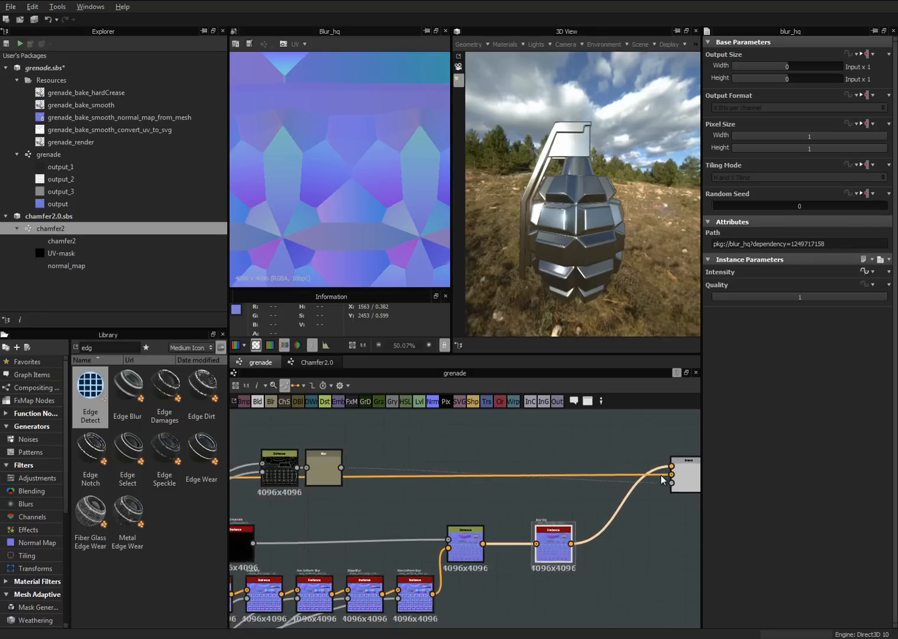
middle_drag(518, 484, 636, 504)
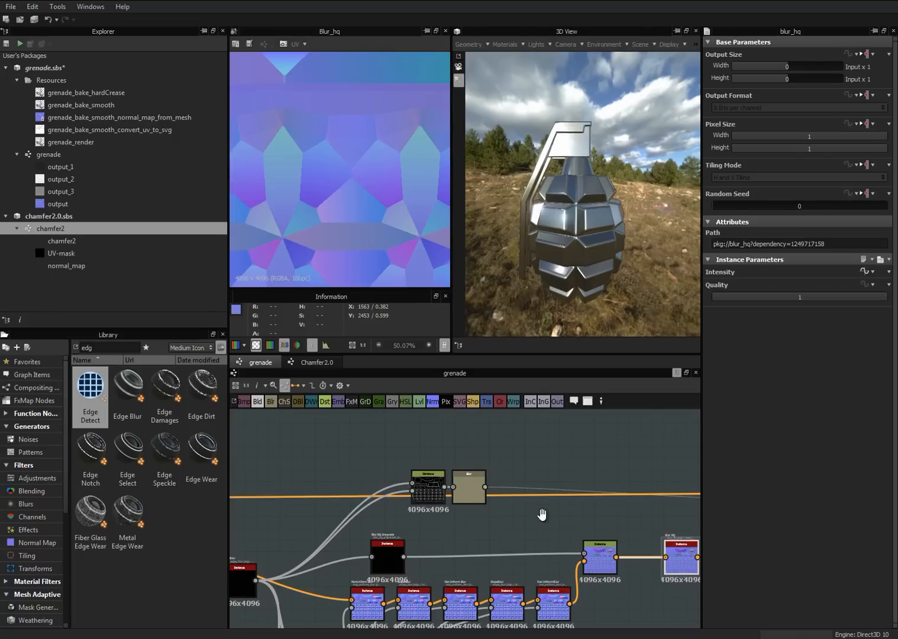
middle_drag(509, 496, 433, 504)
double_click(397, 492)
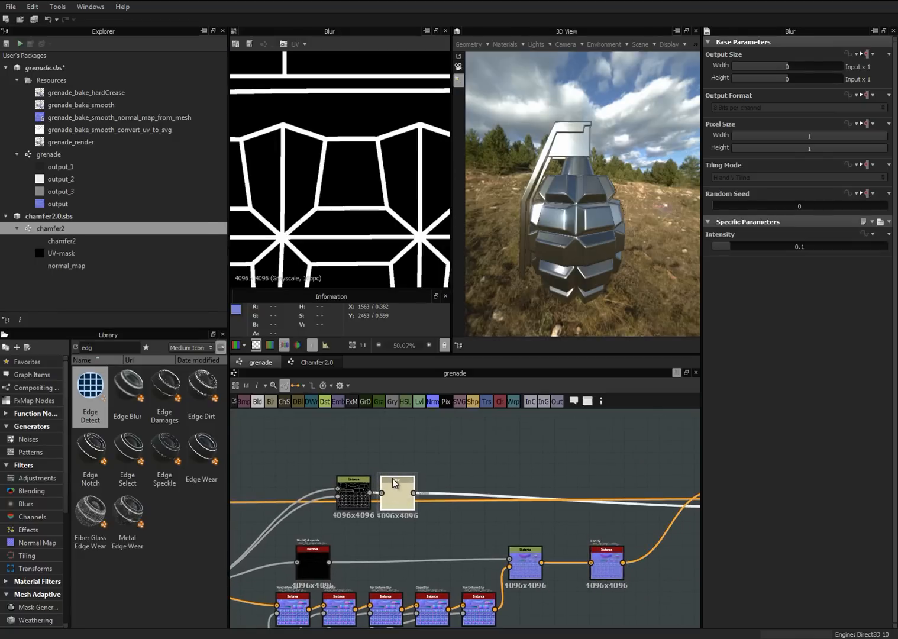
scroll(395, 193, up, 2)
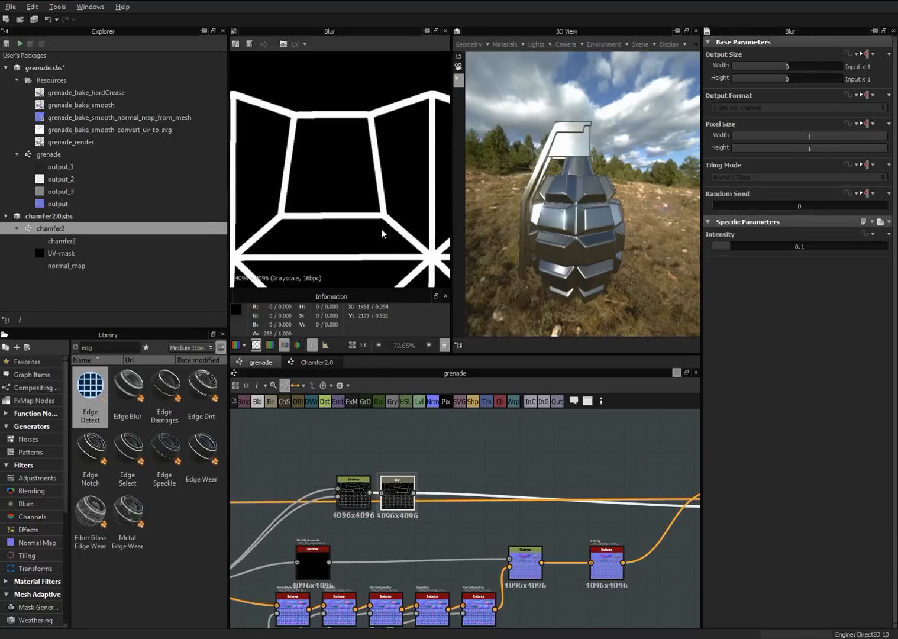
middle_drag(355, 496, 456, 481)
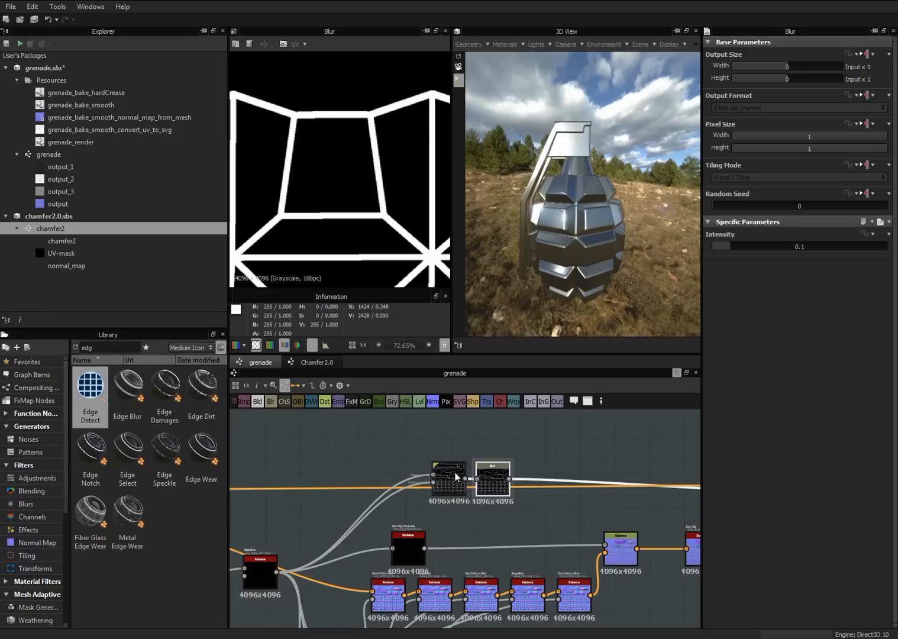
double_click(458, 481)
double_click(495, 477)
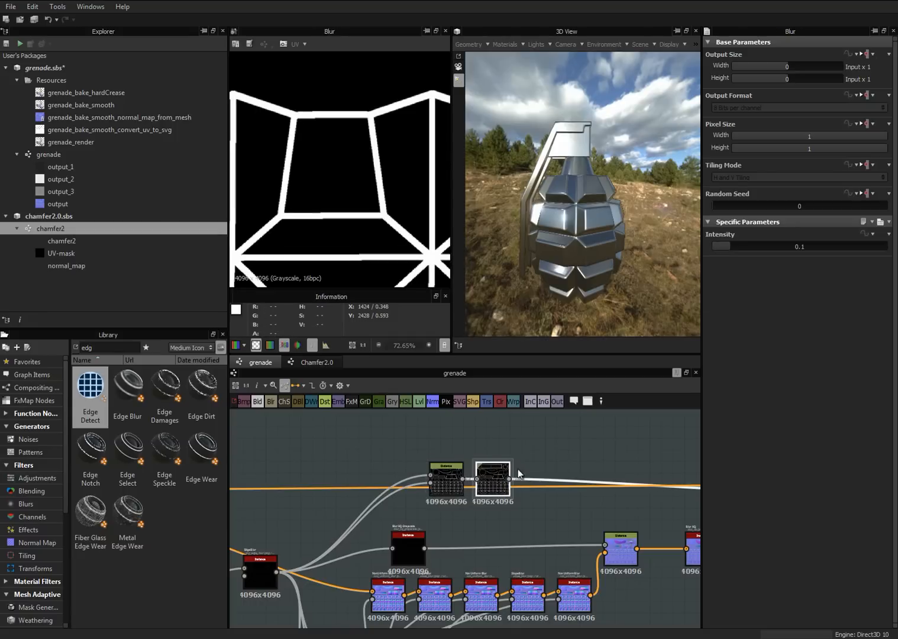
Display the final Blend node's normal map and examine the chamfered edges and corners around the grenade's body segments
middle_drag(592, 493, 362, 503)
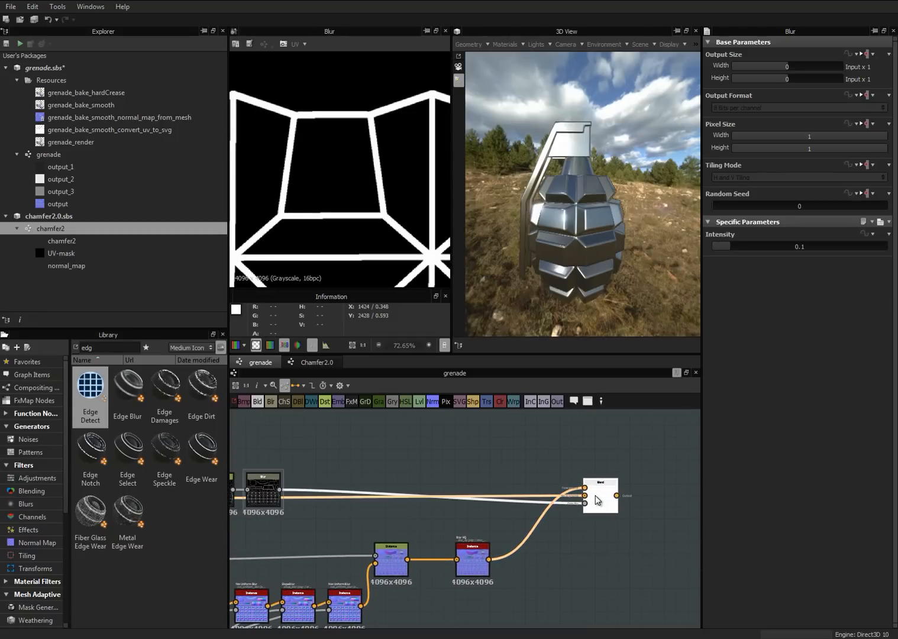
double_click(595, 495)
scroll(399, 210, up, 4)
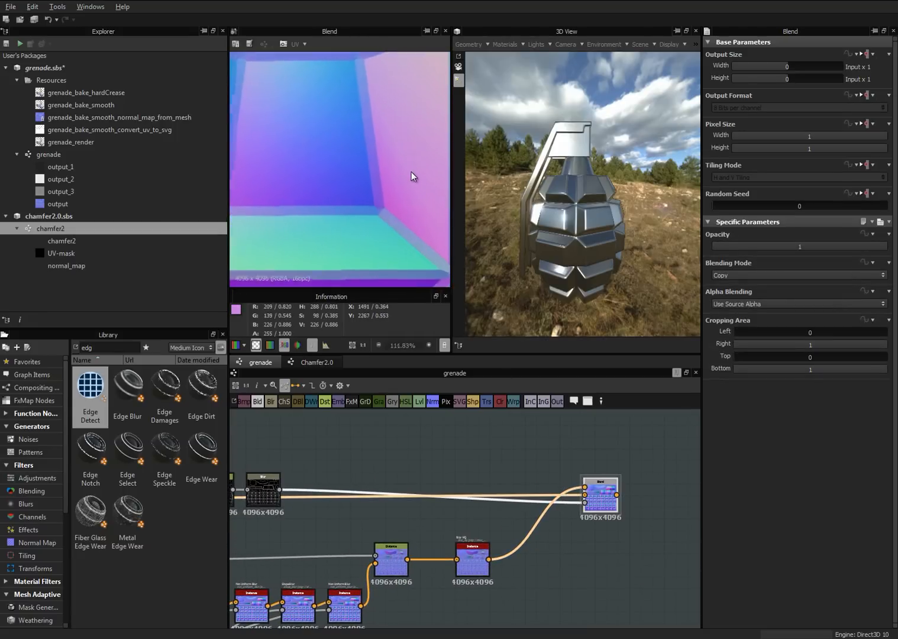
middle_drag(381, 219, 340, 202)
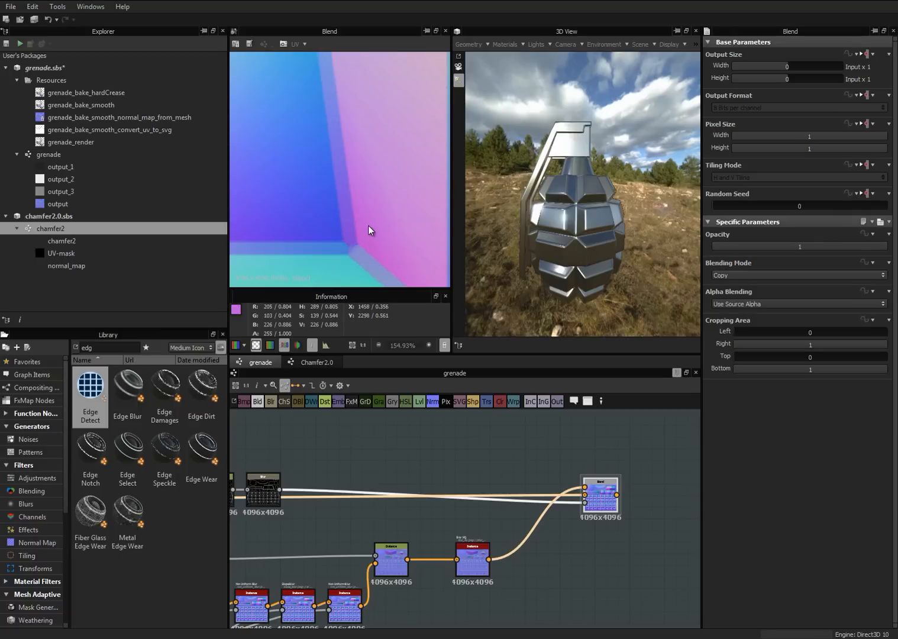
scroll(368, 225, down, 3)
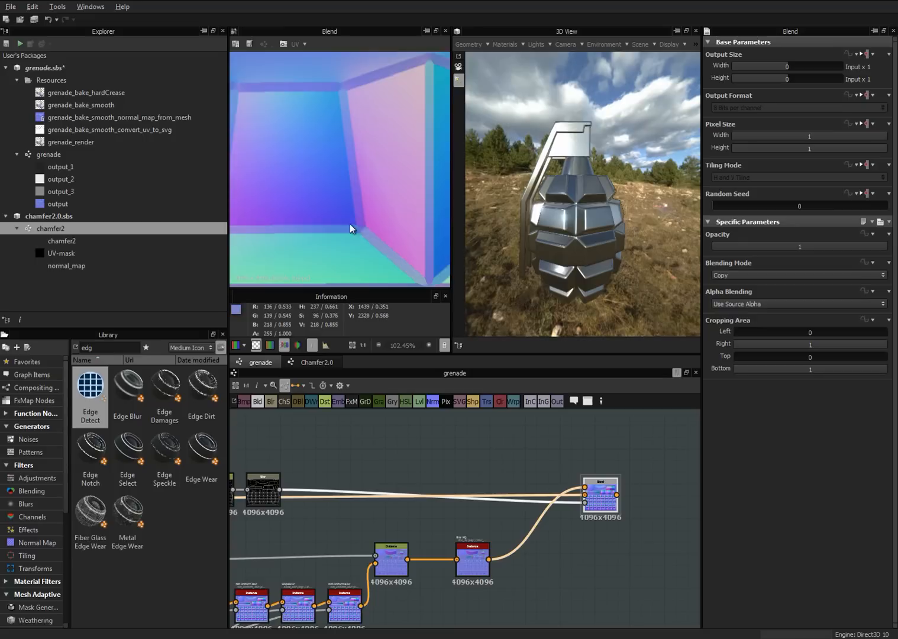
scroll(320, 228, up, 3)
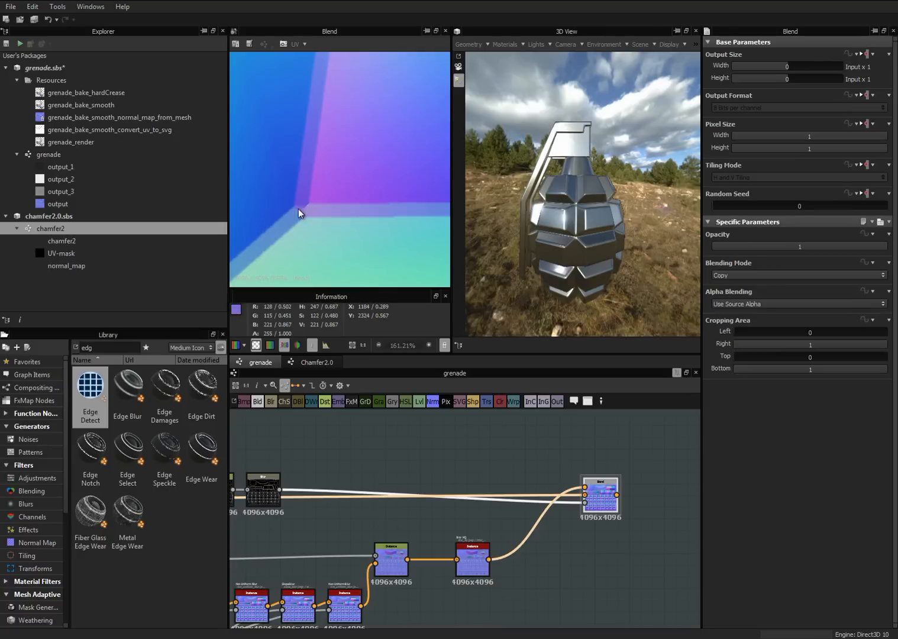
scroll(345, 216, down, 5)
middle_drag(341, 236, 349, 161)
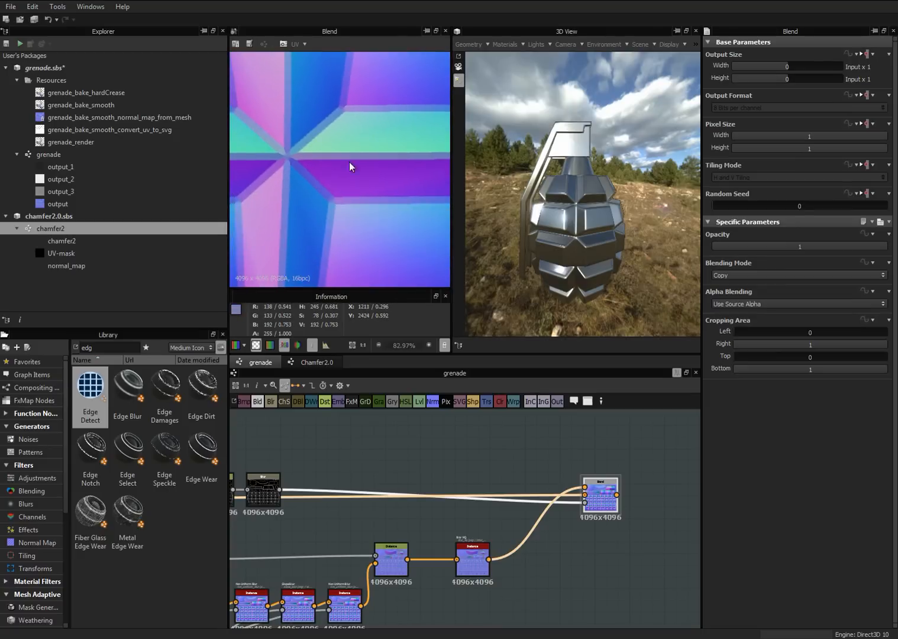
scroll(391, 204, down, 3)
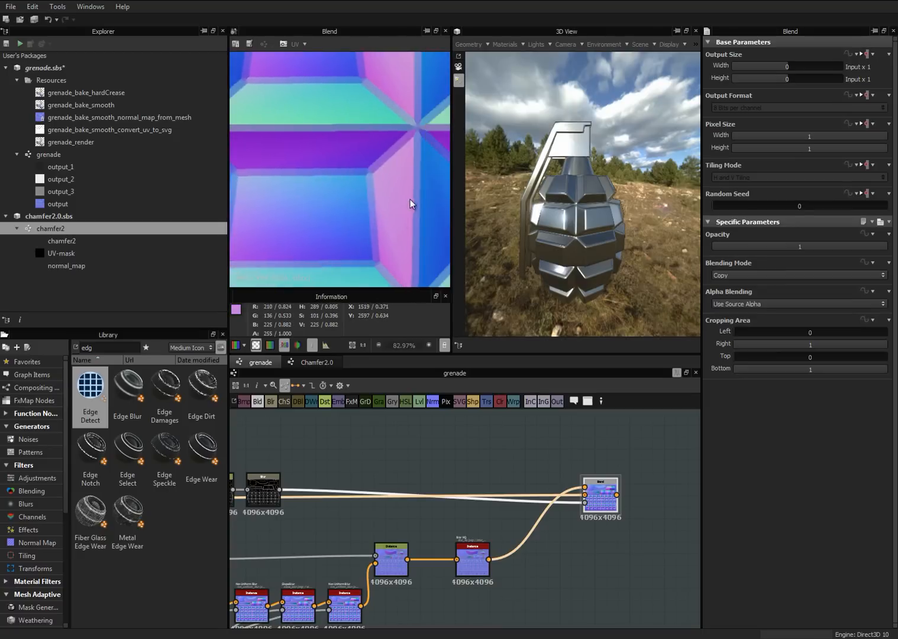
scroll(387, 178, down, 3)
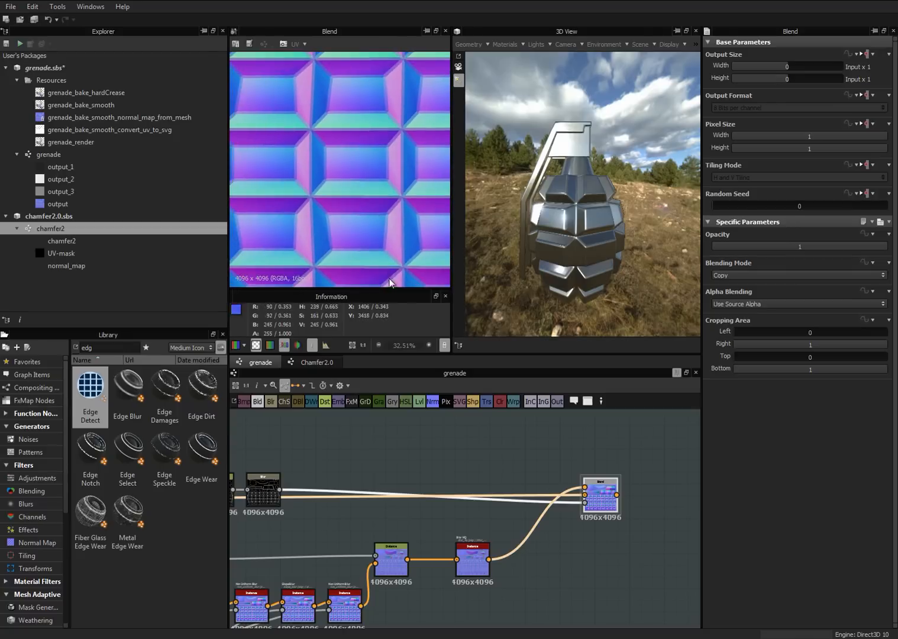
Survey the whole chamfer node chain and inspect the grenade's chamfers from several angles in the 3D view
scroll(565, 451, down, 3)
middle_drag(477, 538, 532, 557)
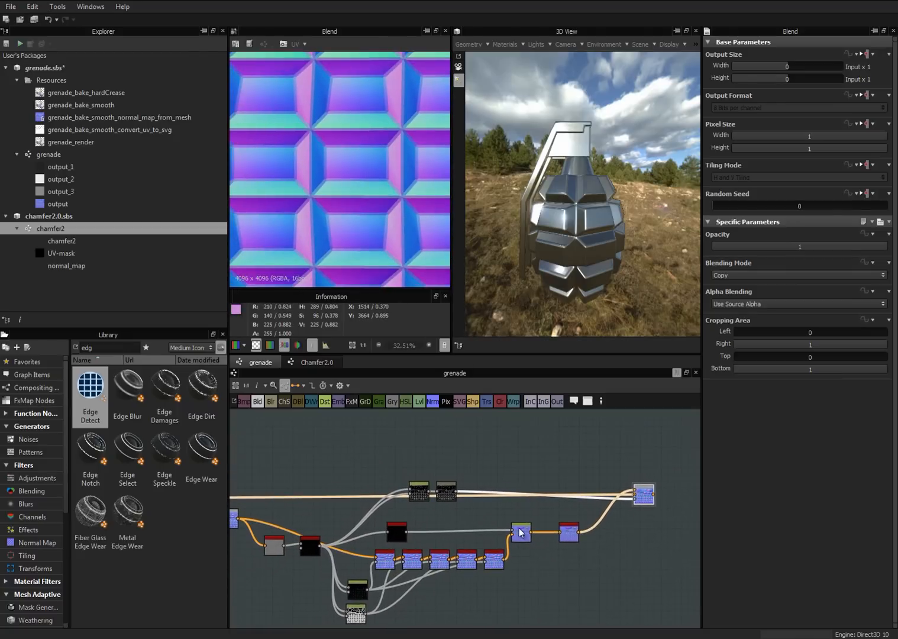
drag(581, 229, 625, 155)
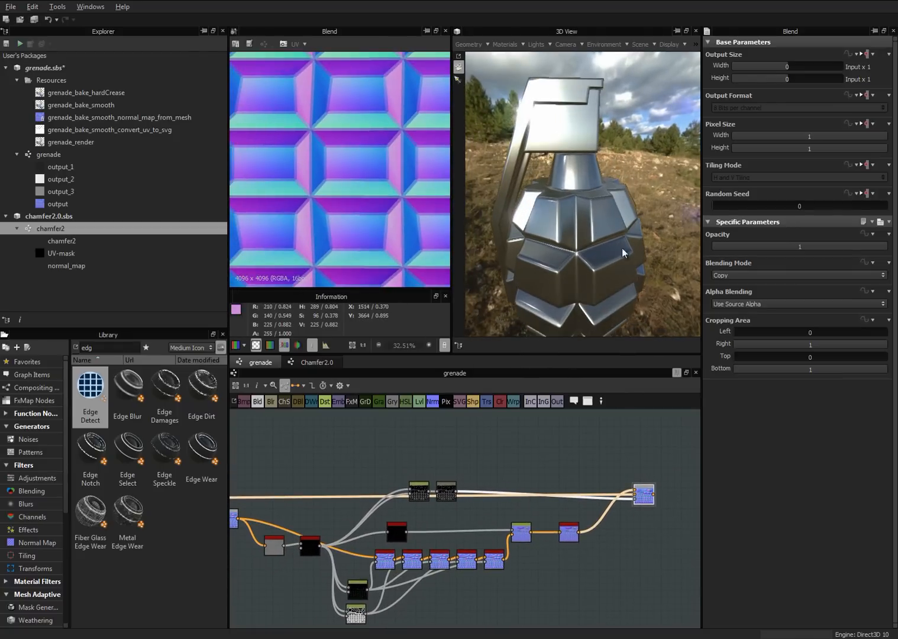
mouse_move(622, 247)
mouse_down()
mouse_move(623, 227)
mouse_move(626, 270)
mouse_move(579, 271)
mouse_move(595, 282)
mouse_move(638, 259)
mouse_move(638, 228)
mouse_move(645, 282)
mouse_move(629, 267)
mouse_up()
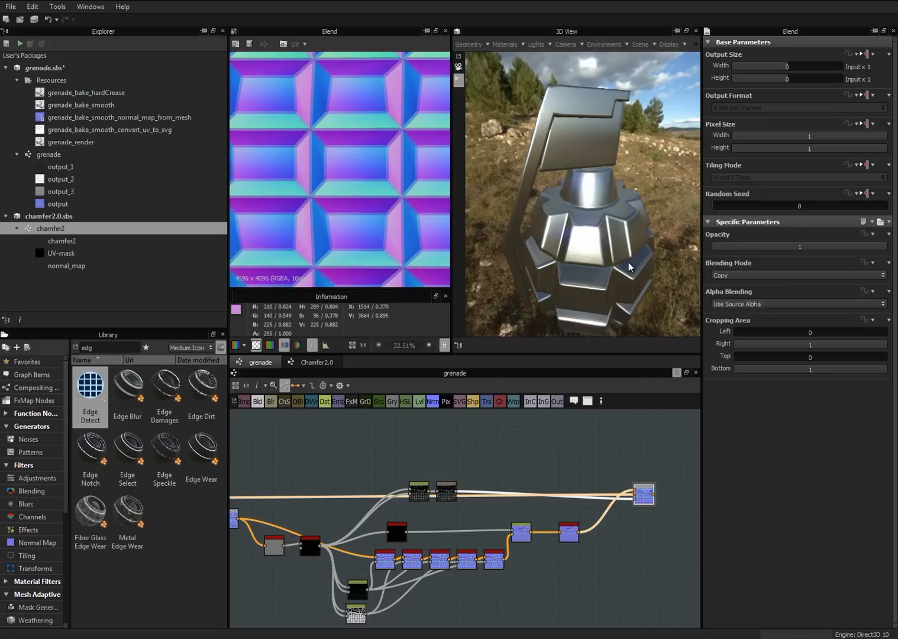
drag(622, 269, 620, 257)
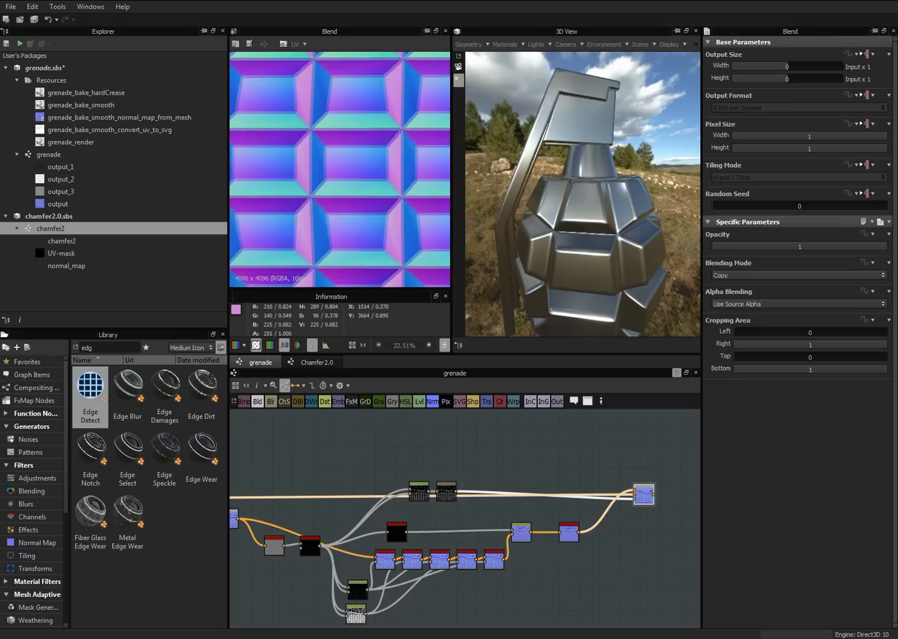